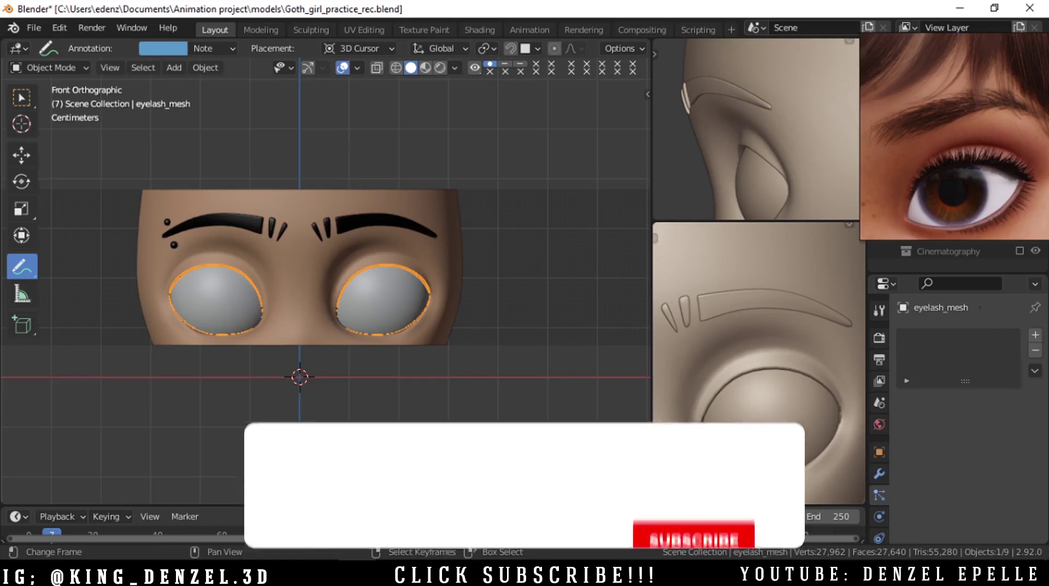
Examine the eyelash mesh strips around the eye in Edit Mode and isolated in local view.
scroll(403, 335, up, 6)
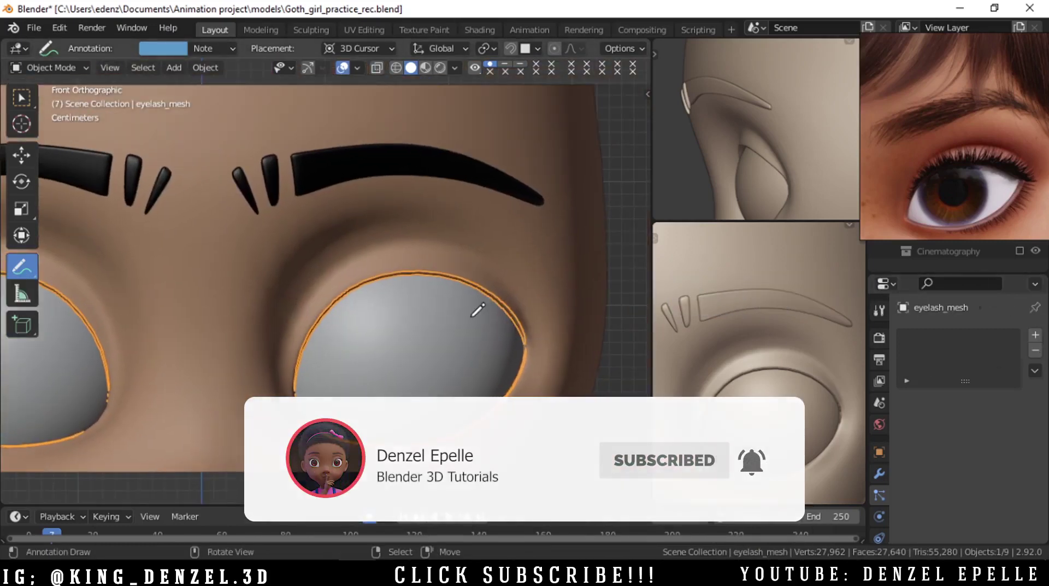
key(ctrl+Tab)
click(582, 305)
middle_drag(582, 304, 387, 341)
scroll(484, 271, up, 4)
scroll(435, 266, down, 2)
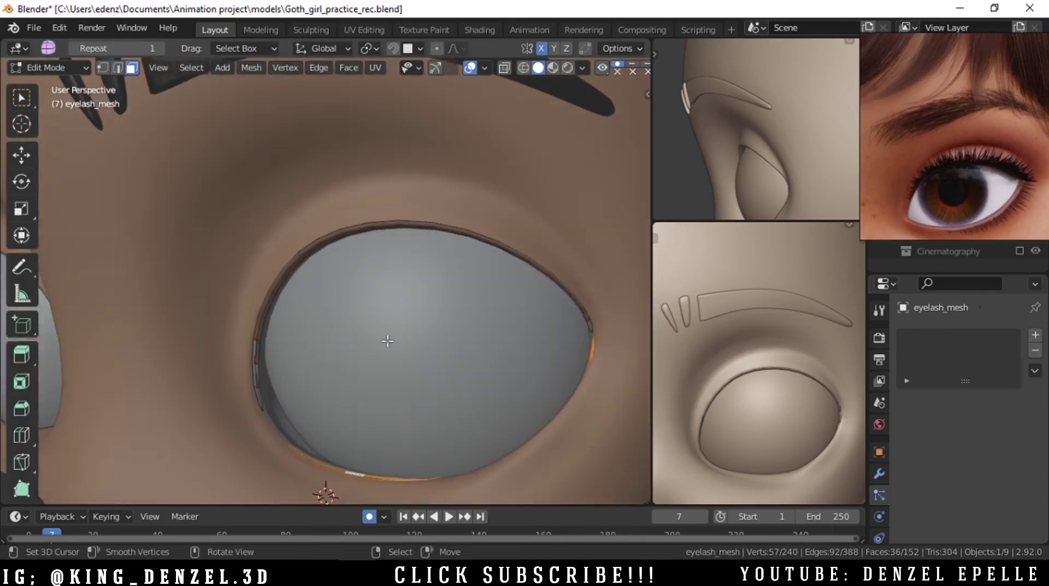
key(KP_Divide)
mouse_move(474, 396)
middle_down()
mouse_move(443, 339)
mouse_move(470, 321)
mouse_move(402, 272)
middle_up()
key(Tab)
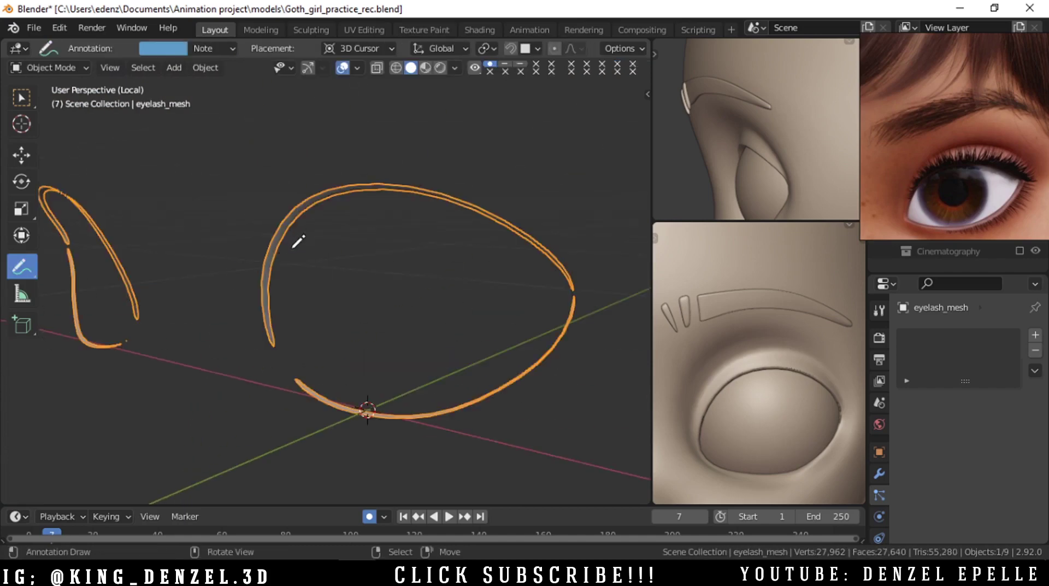
Leave local view, select the head mesh and open it in Edit Mode close to the eye.
key(KP_Divide)
scroll(306, 277, down, 4)
right_click(283, 348)
key(ctrl+Tab)
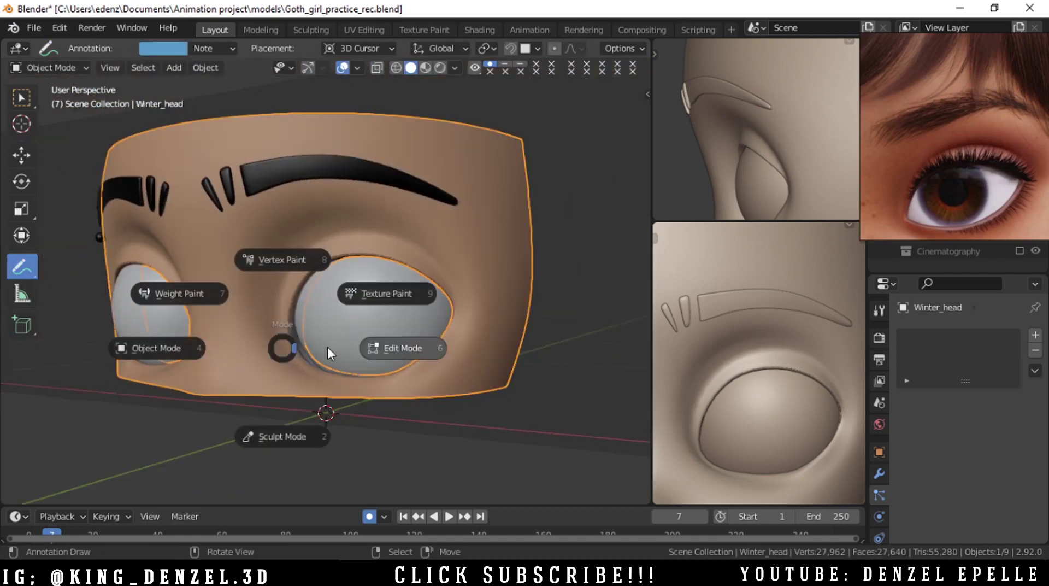
click(328, 348)
scroll(328, 347, up, 4)
middle_drag(328, 347, 300, 361)
scroll(300, 362, down, 4)
scroll(303, 372, up, 2)
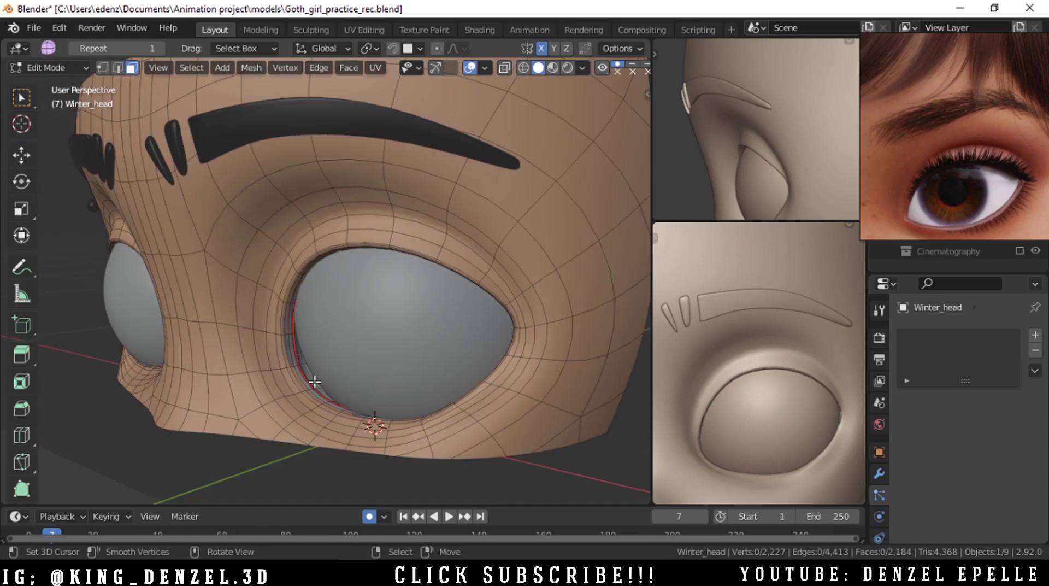
Select the face loop running along the inner rim of the eyelid opening.
alt+click(288, 297)
alt+click(291, 305)
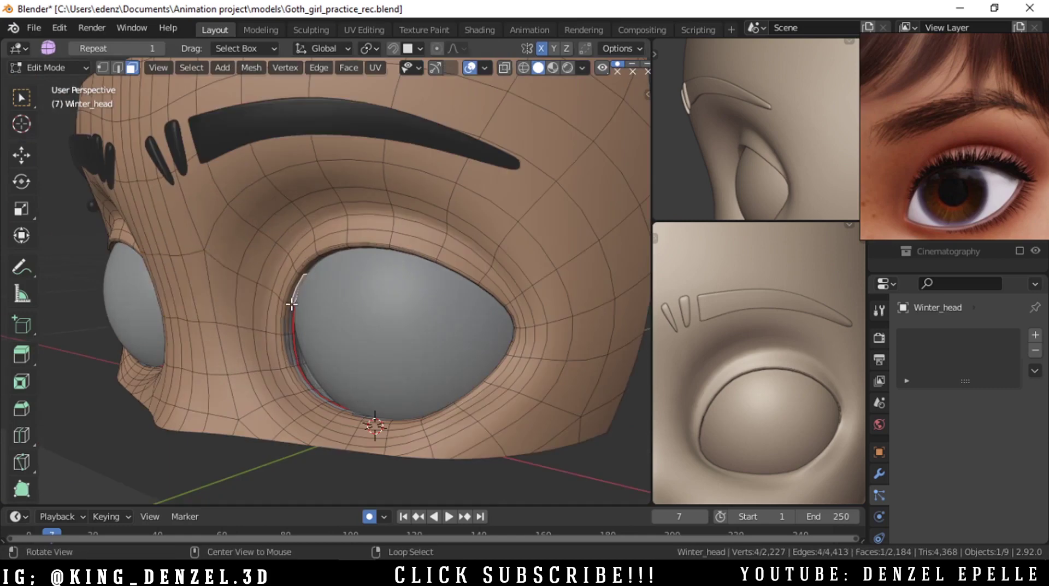
alt+click(291, 305)
key(ctrl+KP_Add)
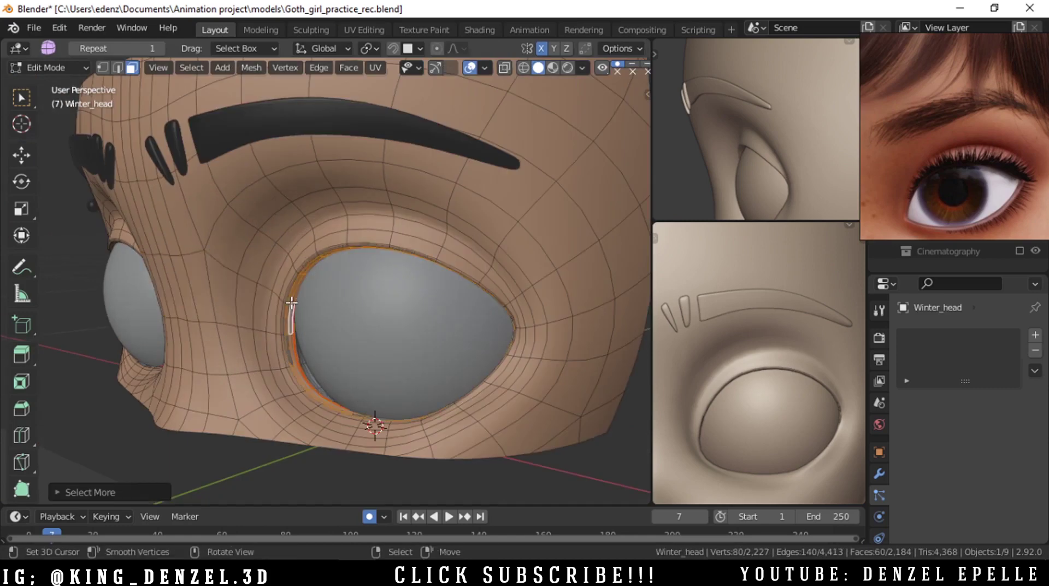
Try duplicating the selected eyelid rim faces, and undo the duplicate.
scroll(290, 305, up, 2)
scroll(293, 337, down, 5)
key(shift+d)
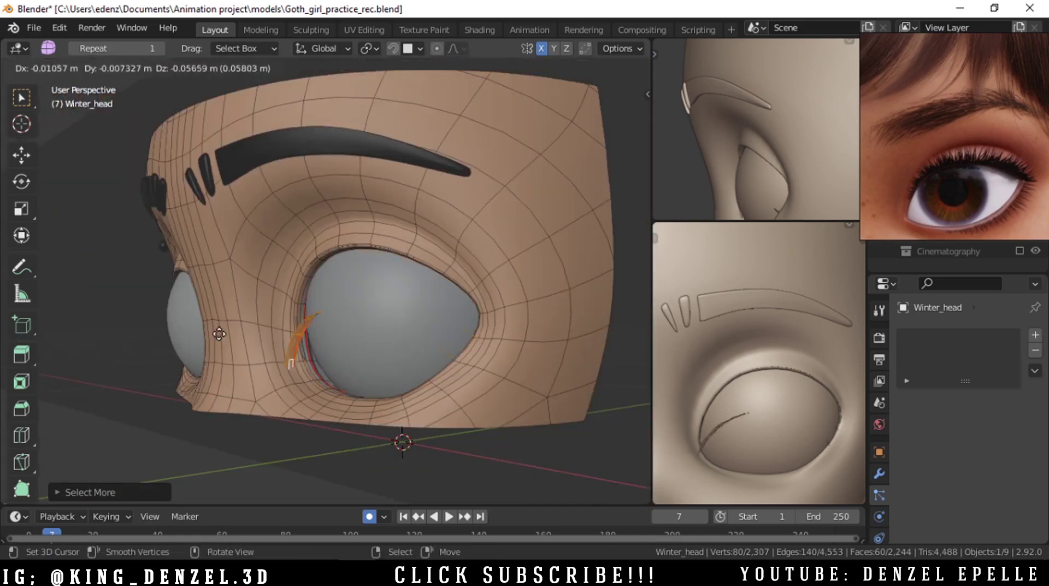
right_click(131, 270)
key(ctrl+z)
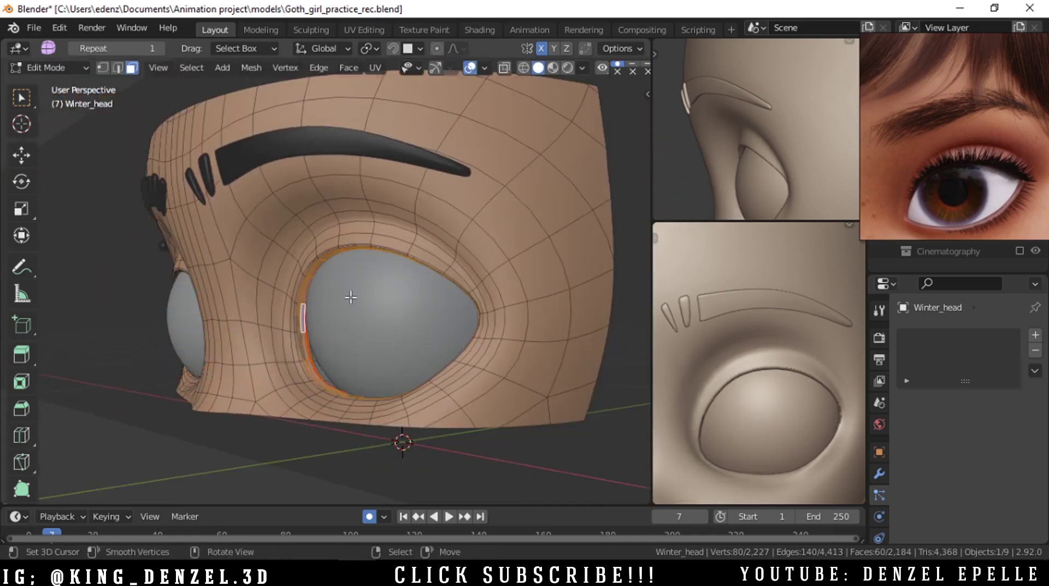
In Object Mode, select the eyelash mesh and give it a Hair particle system.
scroll(351, 297, up, 3)
key(ctrl+Tab)
key(grave)
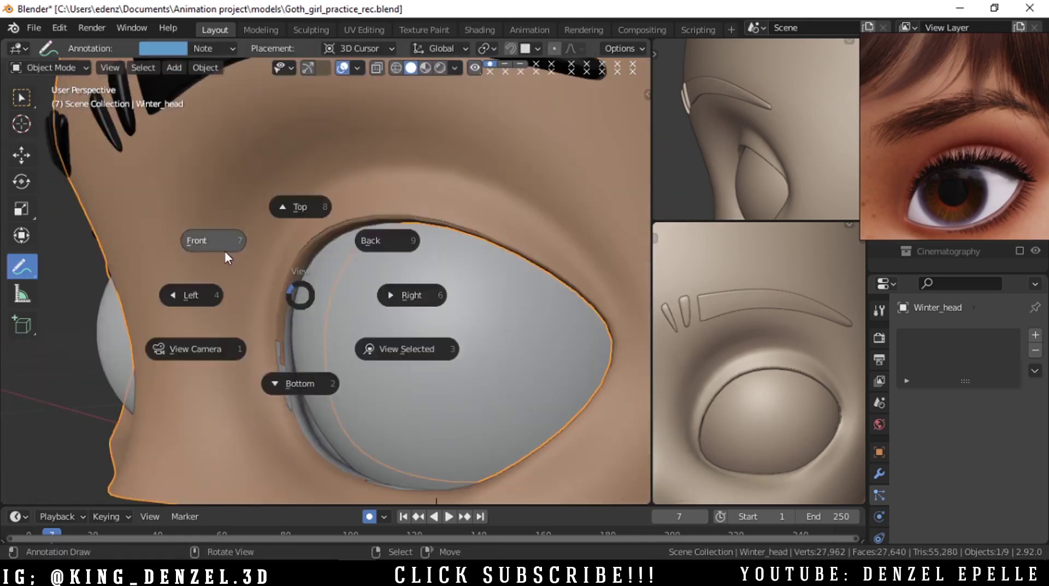
scroll(386, 327, down, 1)
right_click(463, 324)
right_click(463, 324)
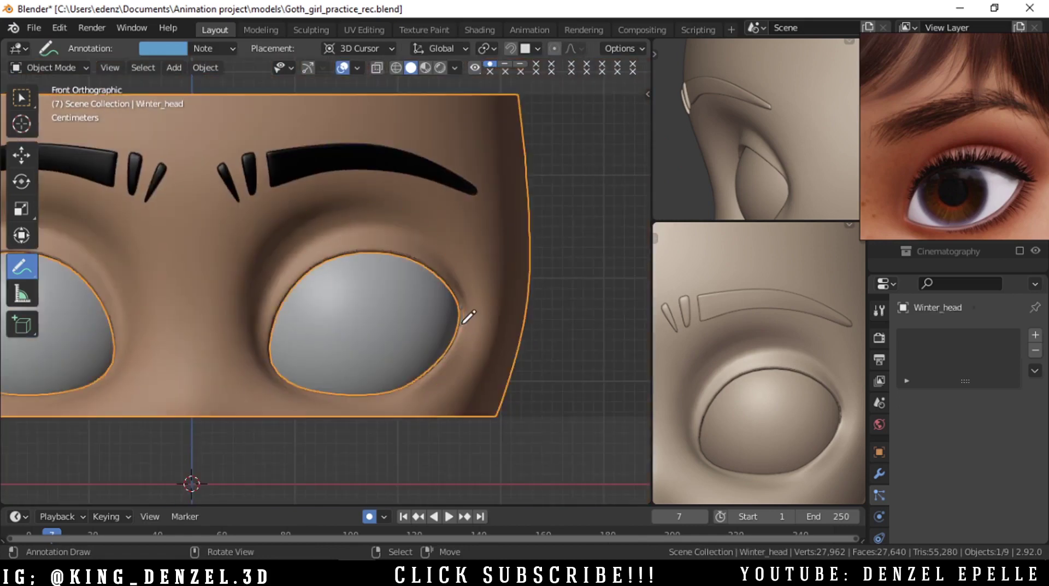
right_click(463, 324)
scroll(463, 324, down, 2)
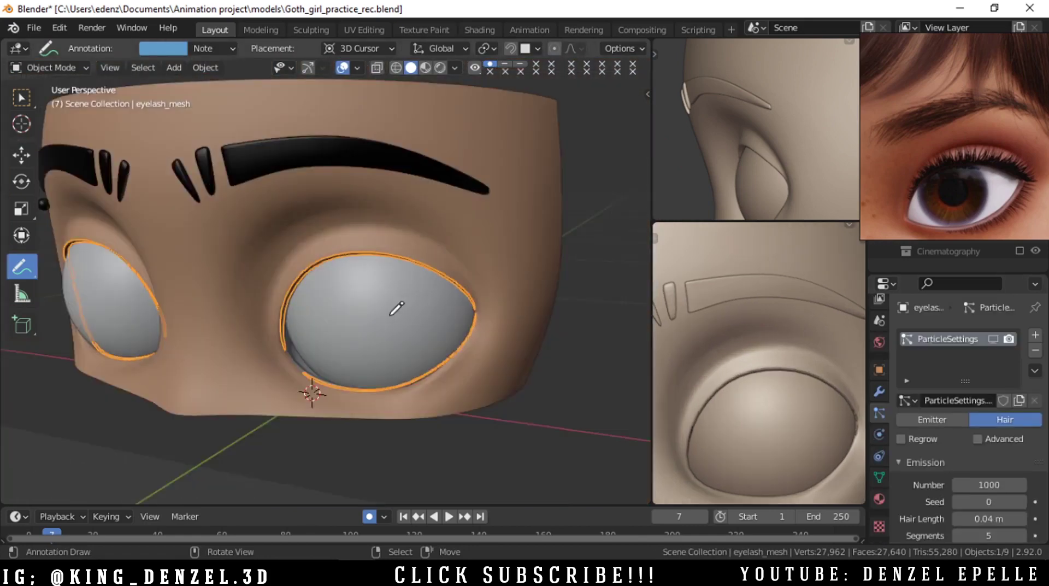
scroll(387, 315, up, 1)
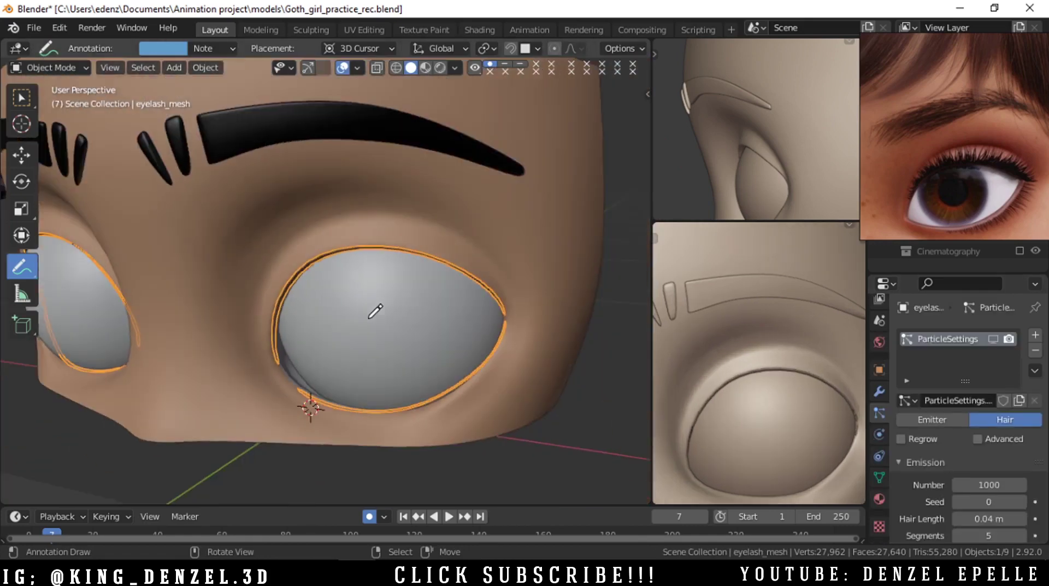
Isolate the eyelash mesh, inspect it in Weight Paint mode and return to Object Mode.
key(slash)
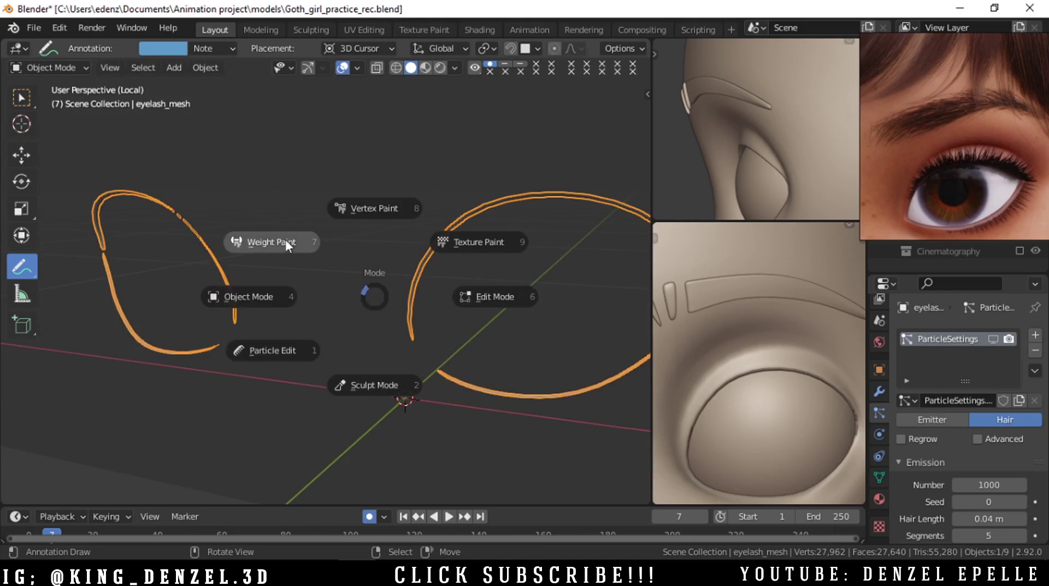
click(286, 240)
middle_drag(410, 246, 370, 279)
alt+shift+drag(440, 331, 394, 299)
key(ctrl+Tab)
click(322, 295)
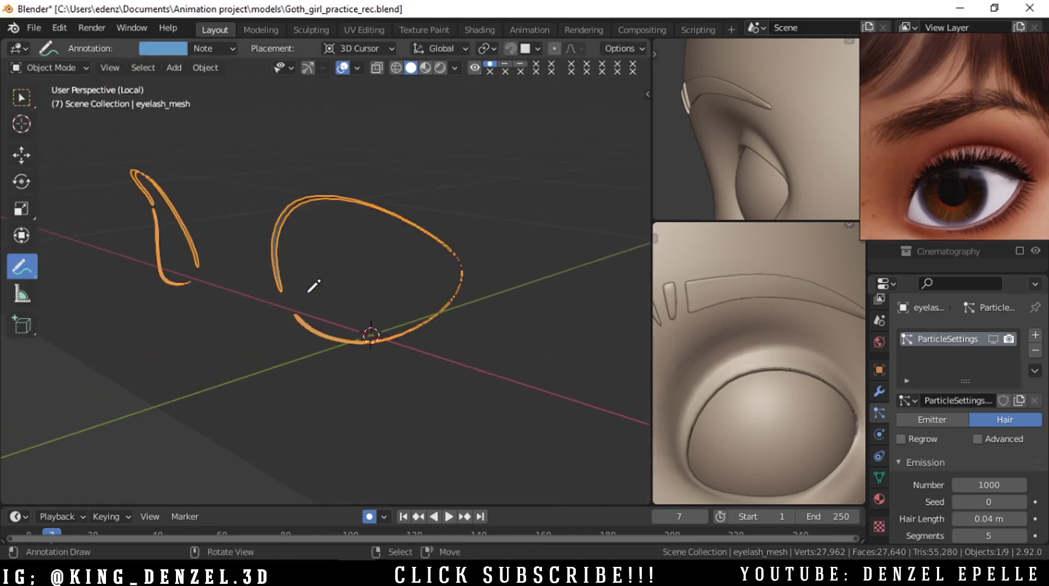
Examine the isolated lash strips from the front and review the hair particle settings, then leave local view.
key(grave)
click(232, 230)
scroll(426, 250, up, 3)
alt+shift+drag(426, 251, 378, 280)
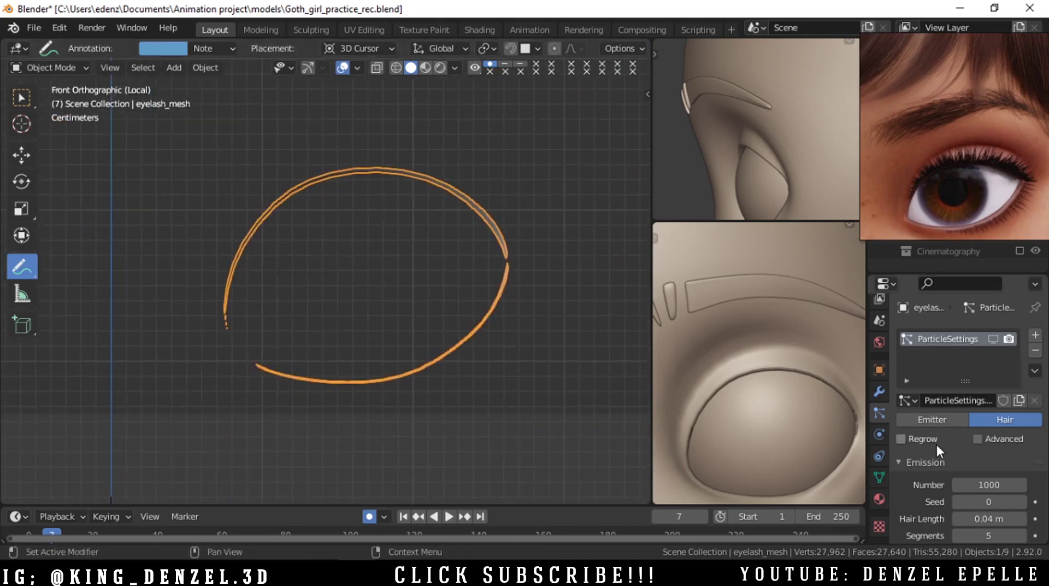
scroll(931, 456, down, 8)
scroll(931, 420, up, 8)
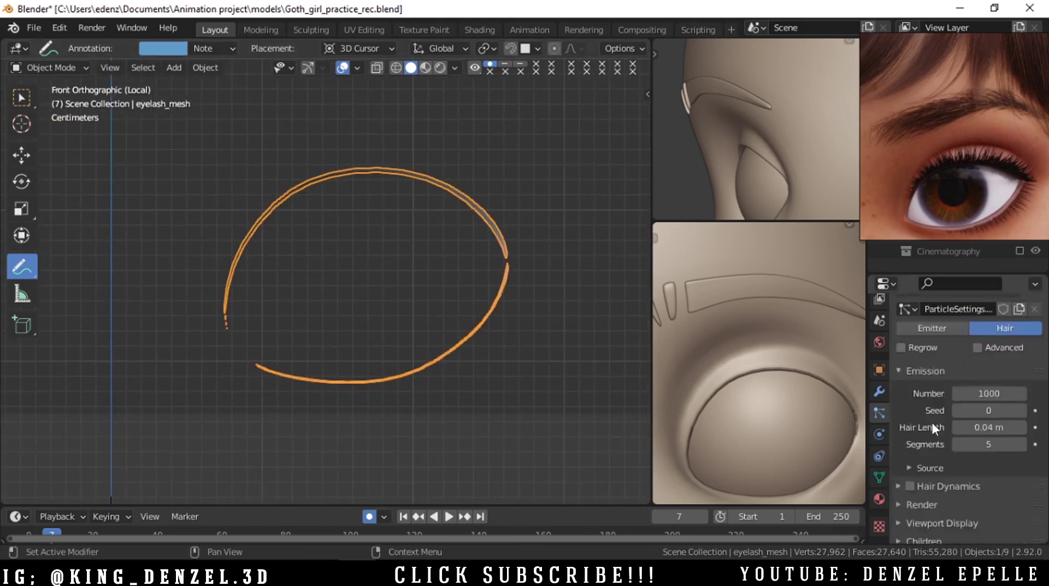
key(KP_Divide)
scroll(918, 478, down, 8)
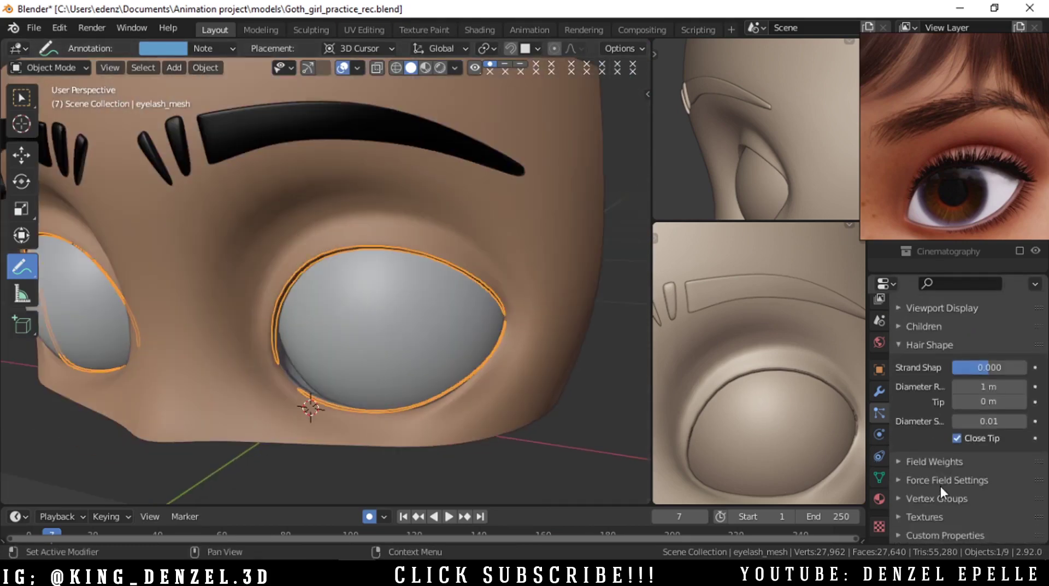
In front view, draw annotation strokes for individual lashes along the upper eyelid, undoing the hooked trial stroke.
key(grave)
click(211, 240)
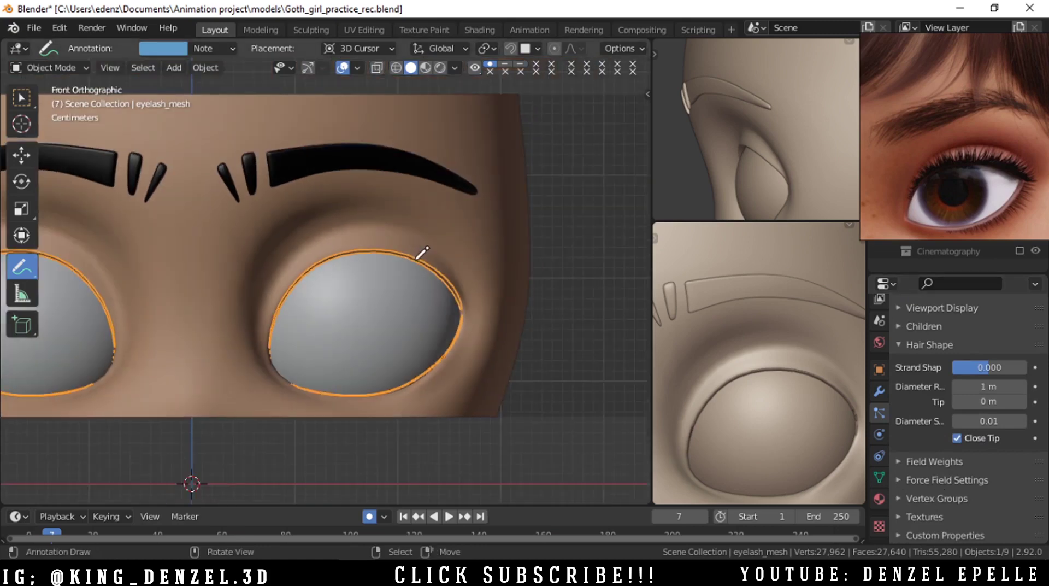
shift+middle_drag(432, 258, 457, 295)
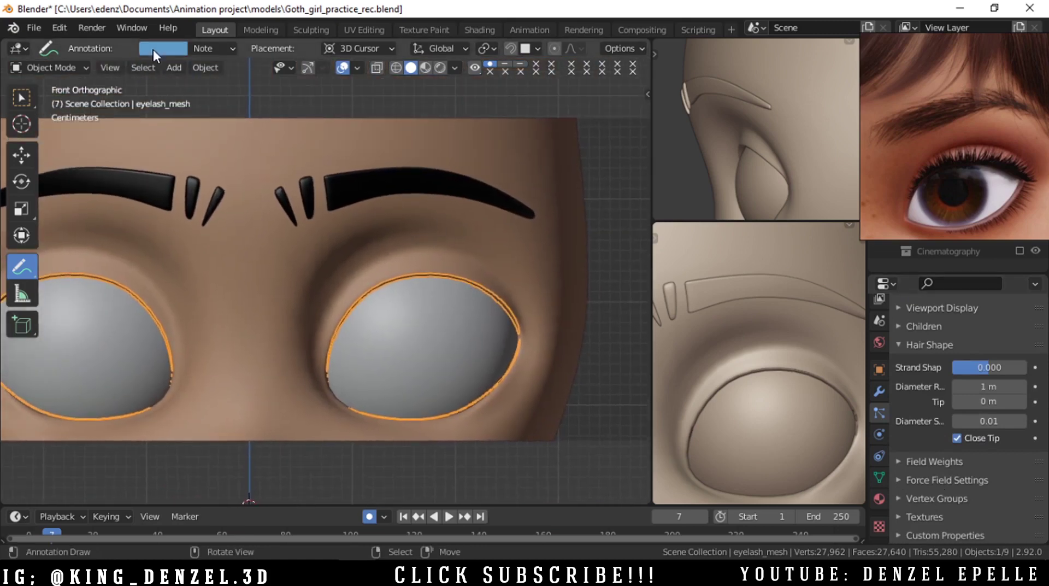
click(200, 47)
drag(537, 299, 545, 299)
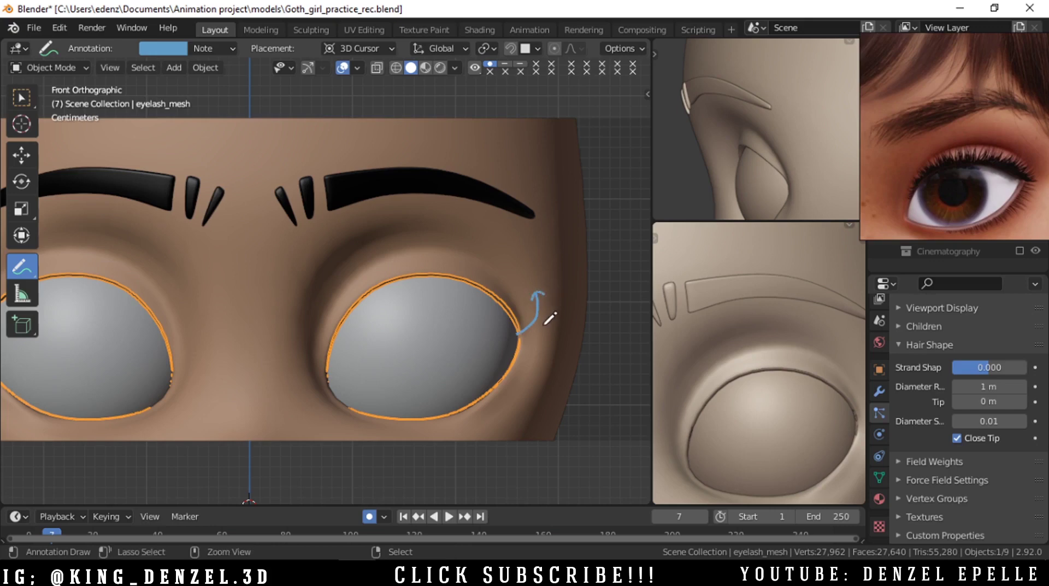
key(ctrl+z)
key(ctrl+z)
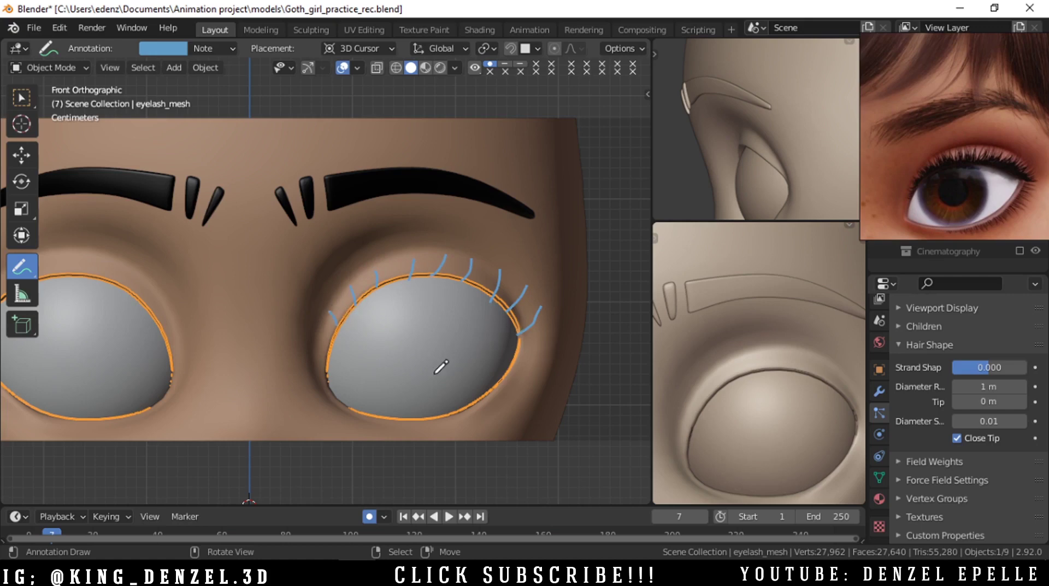
Annotate an upward-curving arrow on the eyeball and short lash strokes along the lower eyelid, undoing unwanted strokes.
drag(460, 349, 462, 323)
scroll(459, 322, up, 2)
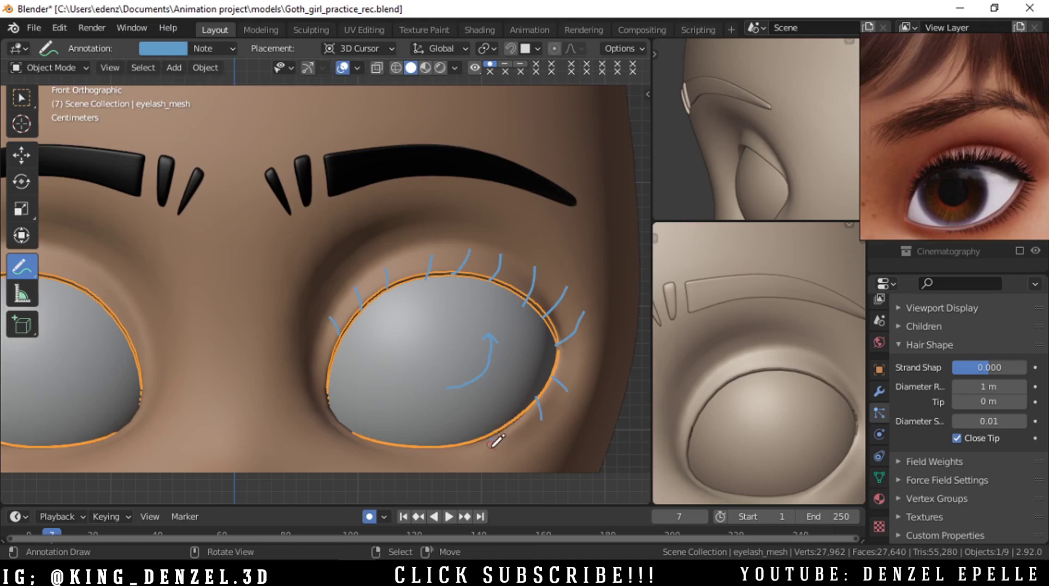
shift+middle_drag(490, 429, 457, 355)
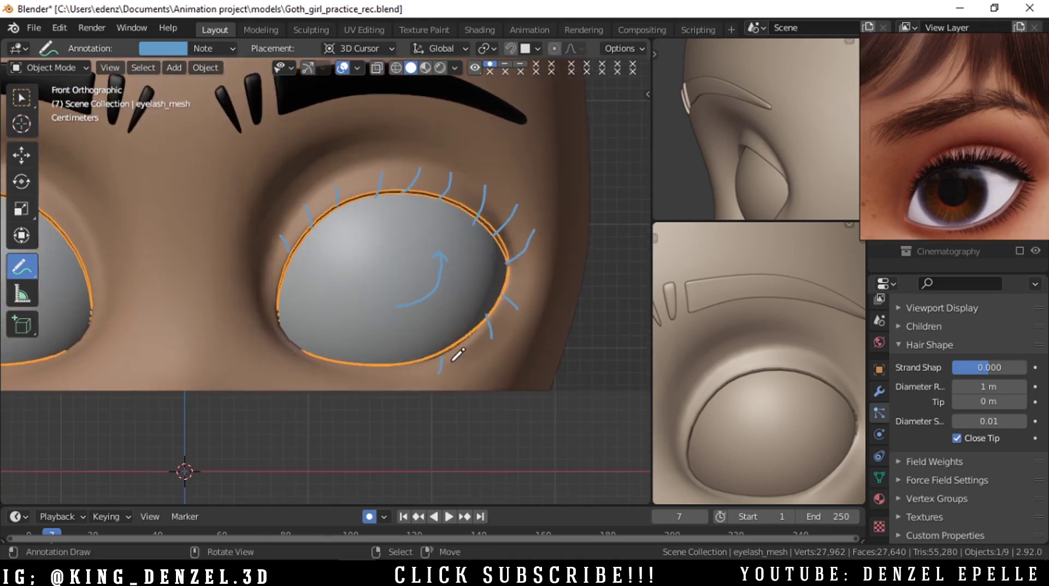
key(ctrl+z)
key(ctrl+z)
key(ctrl+z)
scroll(398, 328, down, 2)
scroll(416, 316, up, 3)
scroll(417, 316, down, 3)
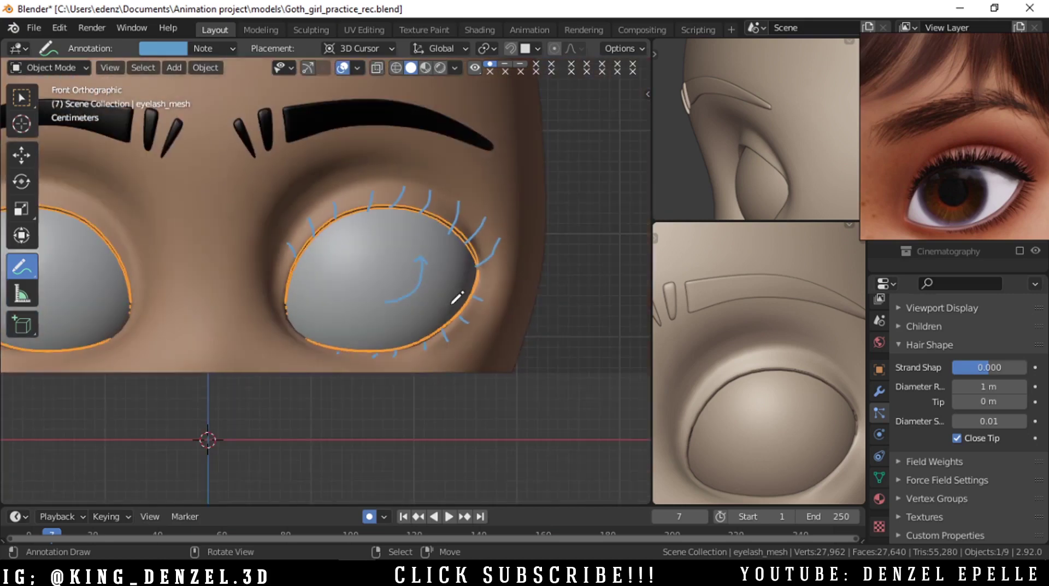
Annotate a small downward arrow on the eyeball to show the direction of the lower lashes.
scroll(477, 362, up, 4)
scroll(477, 362, up, 4)
scroll(431, 355, down, 4)
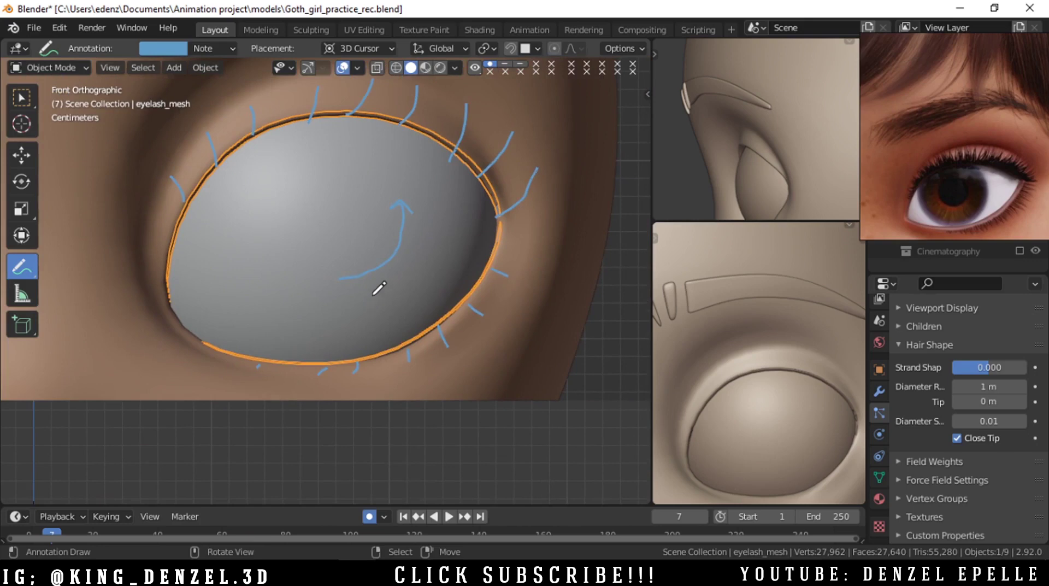
drag(367, 290, 390, 316)
key(ctrl+z)
key(ctrl+z)
drag(368, 288, 391, 320)
scroll(413, 310, down, 4)
scroll(433, 307, up, 1)
shift+middle_drag(419, 289, 456, 345)
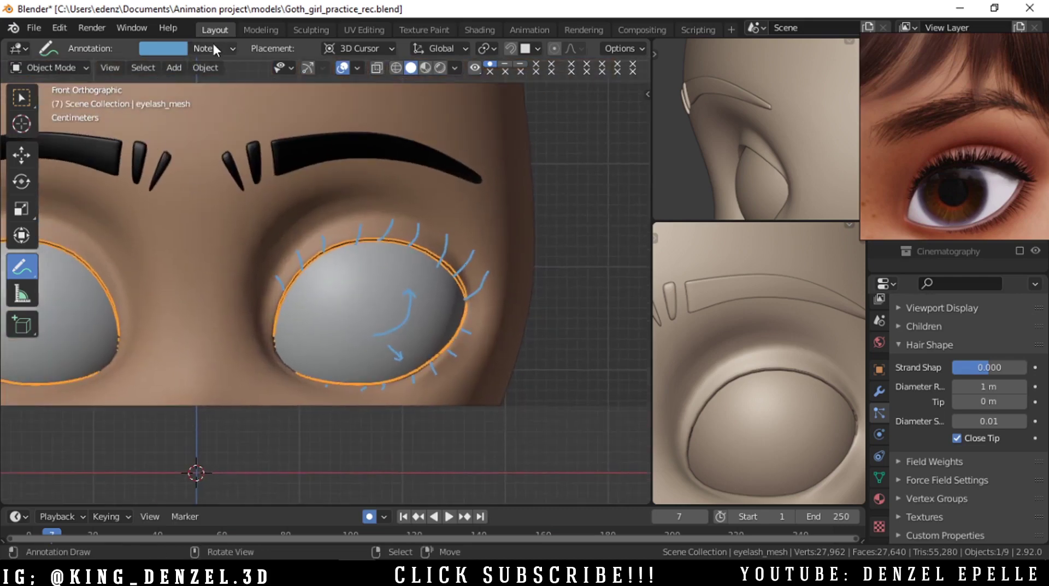
Add a red annotation layer and circle the outer upper lashes with it, undoing the extra stroke by the lower lid.
click(213, 48)
click(310, 98)
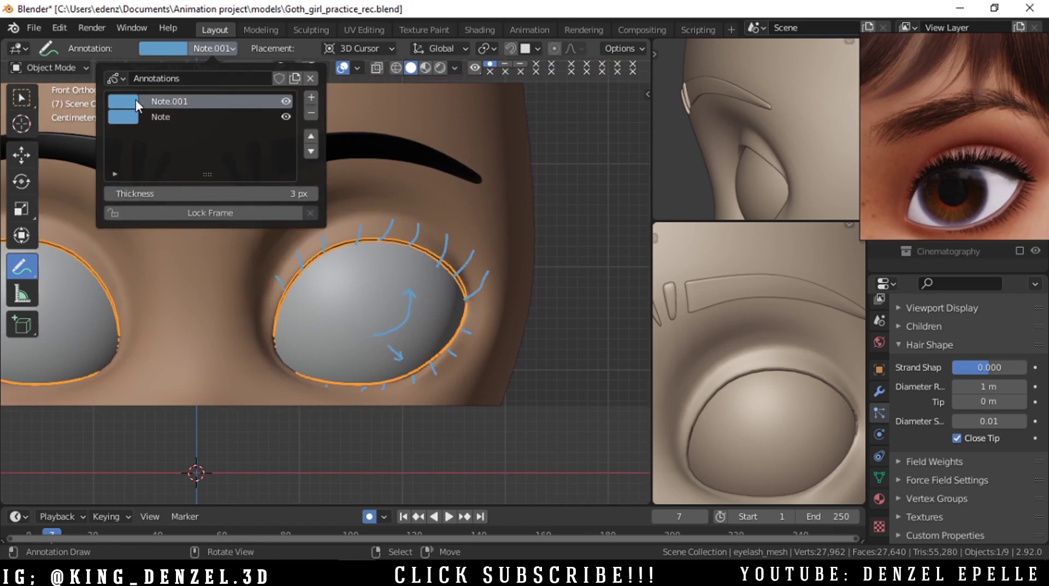
click(136, 99)
click(182, 192)
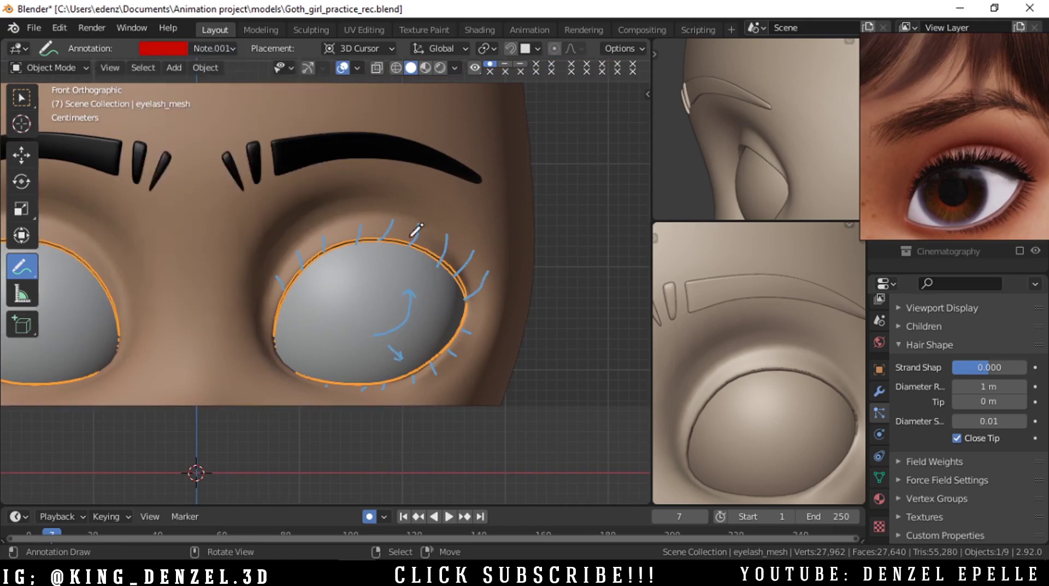
mouse_move(393, 194)
mouse_down()
mouse_move(371, 257)
mouse_move(443, 307)
mouse_up()
drag(483, 229, 382, 193)
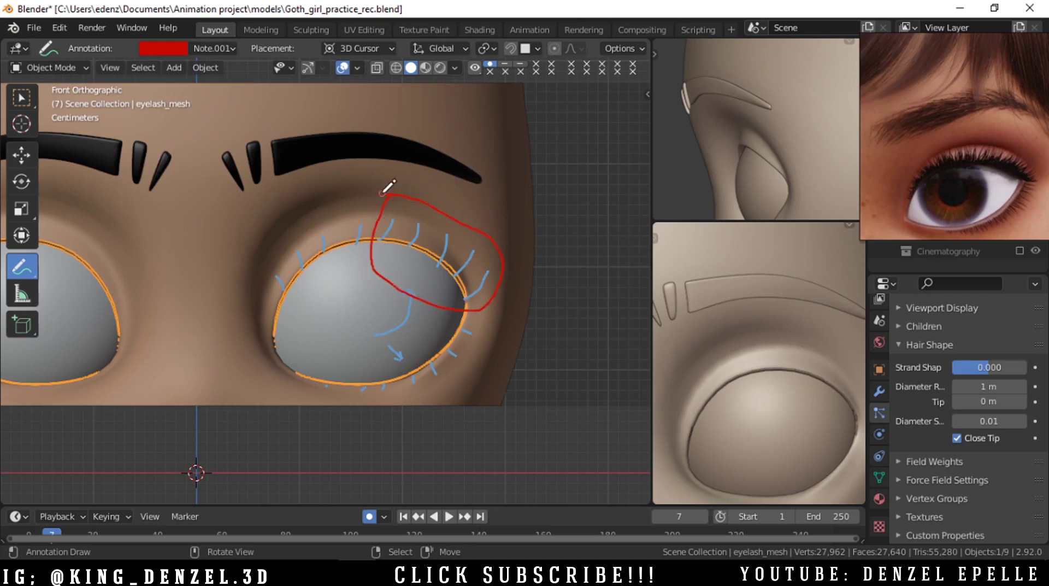
key(ctrl+z)
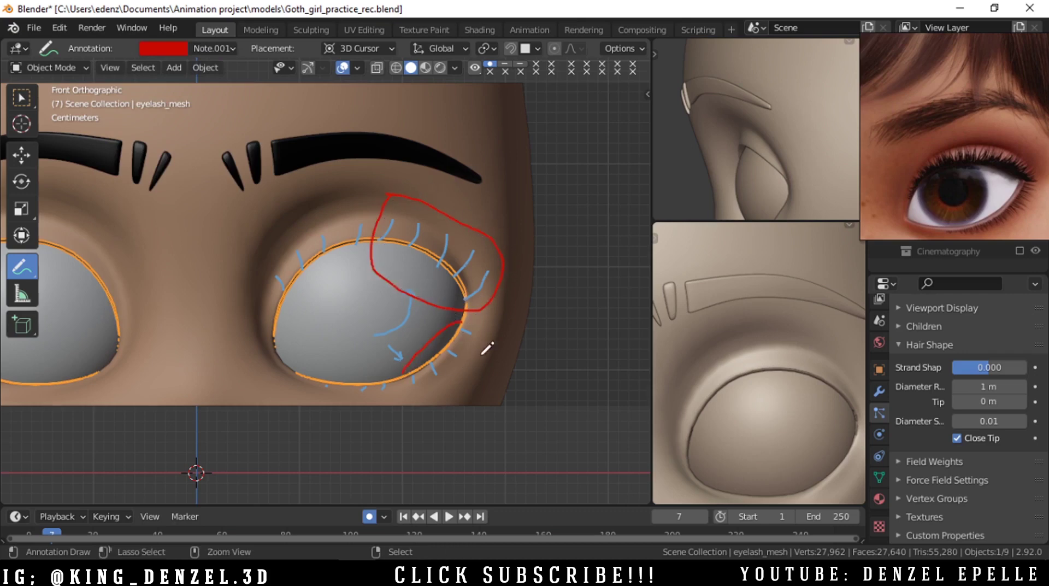
Add a green annotation layer and circle the inner upper lashes with it.
click(175, 48)
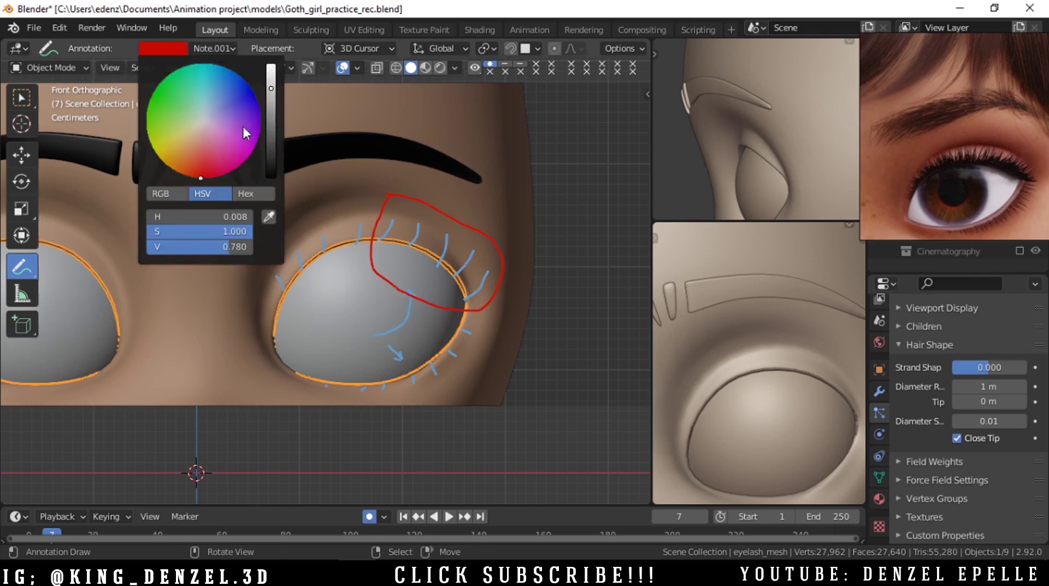
click(224, 51)
click(310, 104)
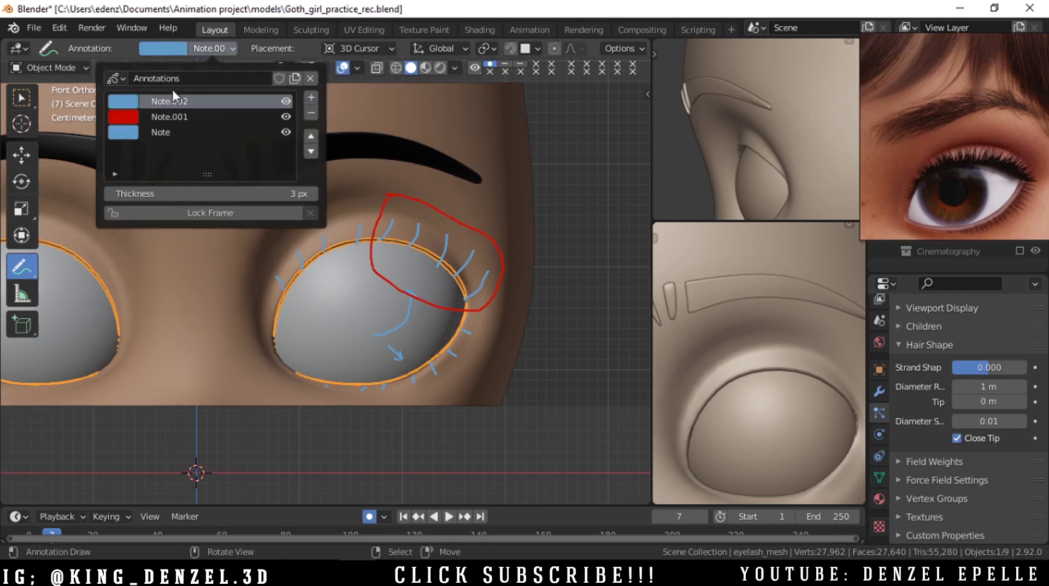
click(172, 50)
click(151, 106)
drag(152, 106, 147, 106)
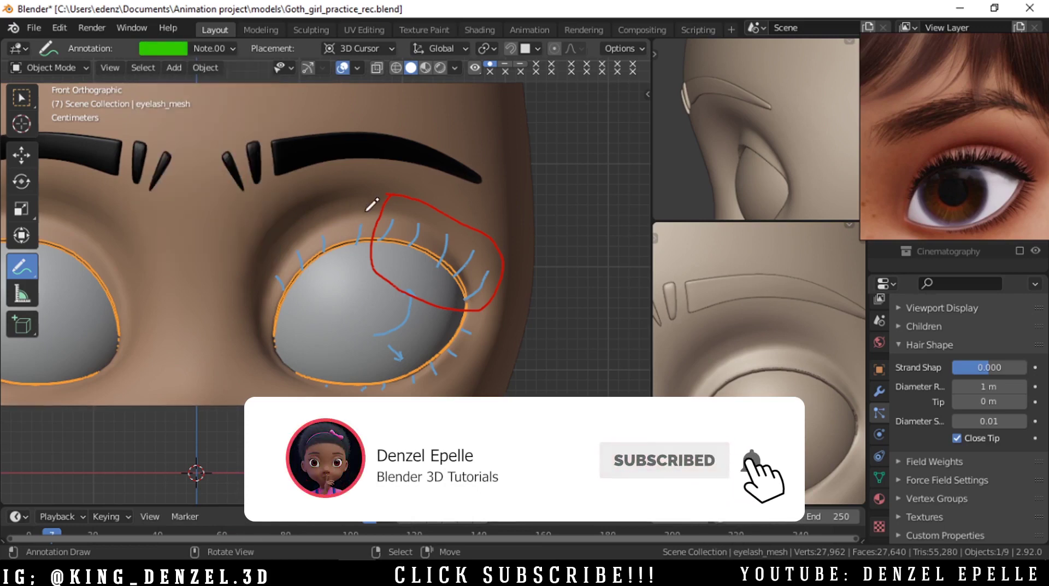
mouse_move(331, 199)
mouse_down()
mouse_move(261, 264)
mouse_move(285, 307)
mouse_move(370, 247)
mouse_up()
drag(359, 196, 331, 197)
Add a pale green annotation layer with saturation 0.471 and circle the inner lower lashes with it.
click(230, 49)
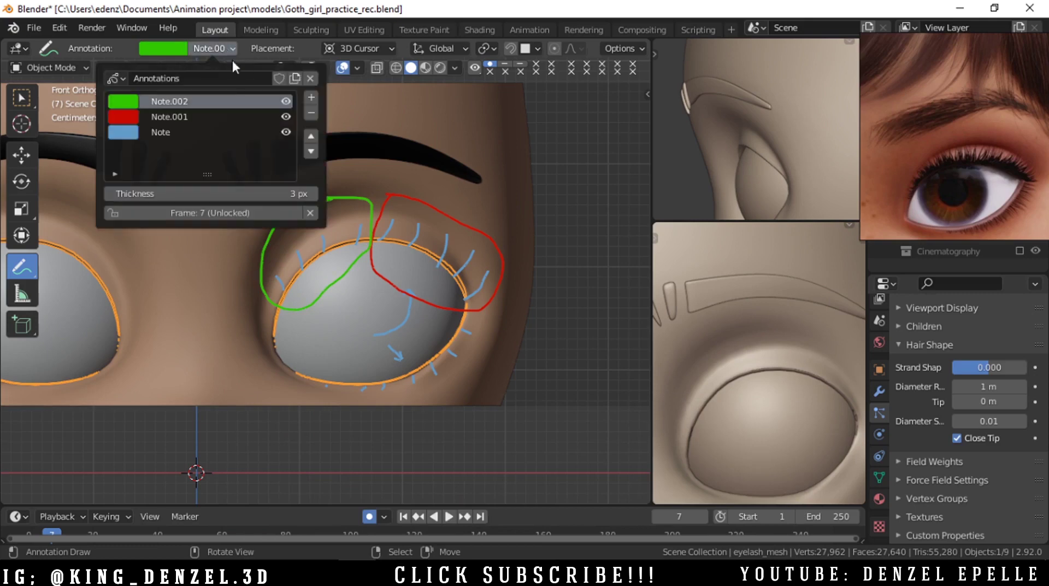
click(311, 97)
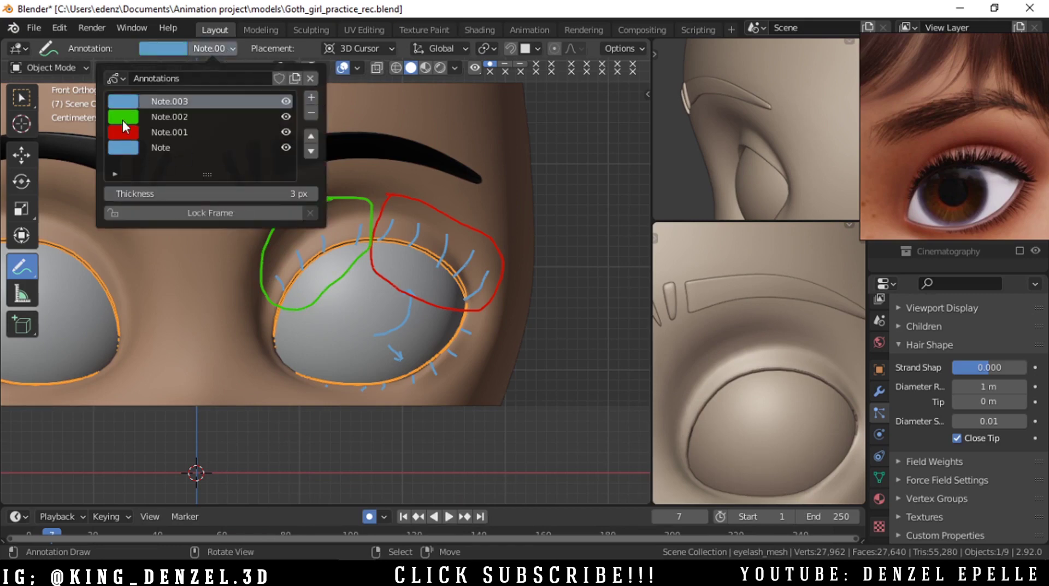
drag(123, 121, 129, 104)
click(129, 104)
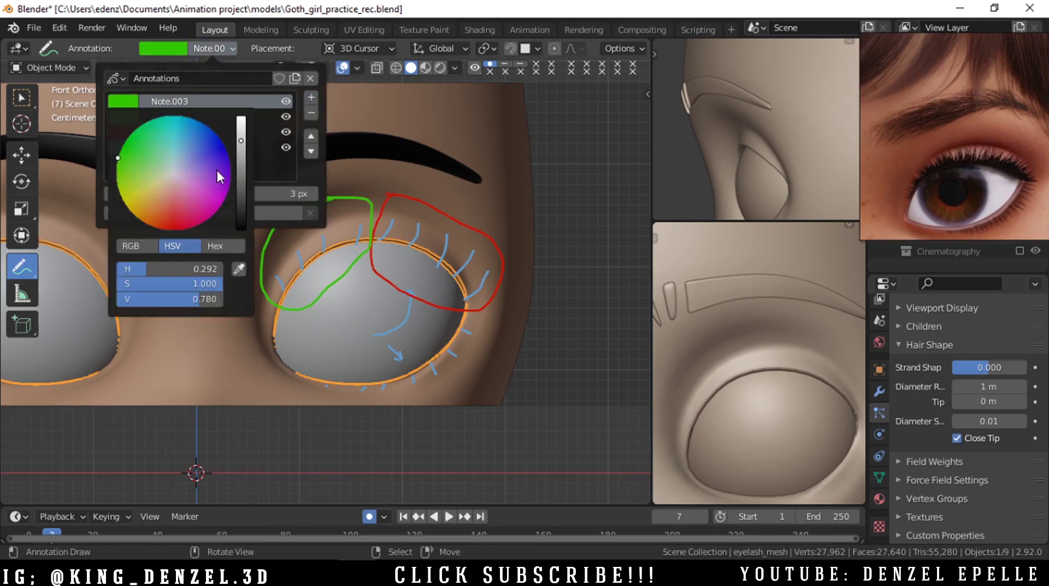
drag(179, 281, 163, 282)
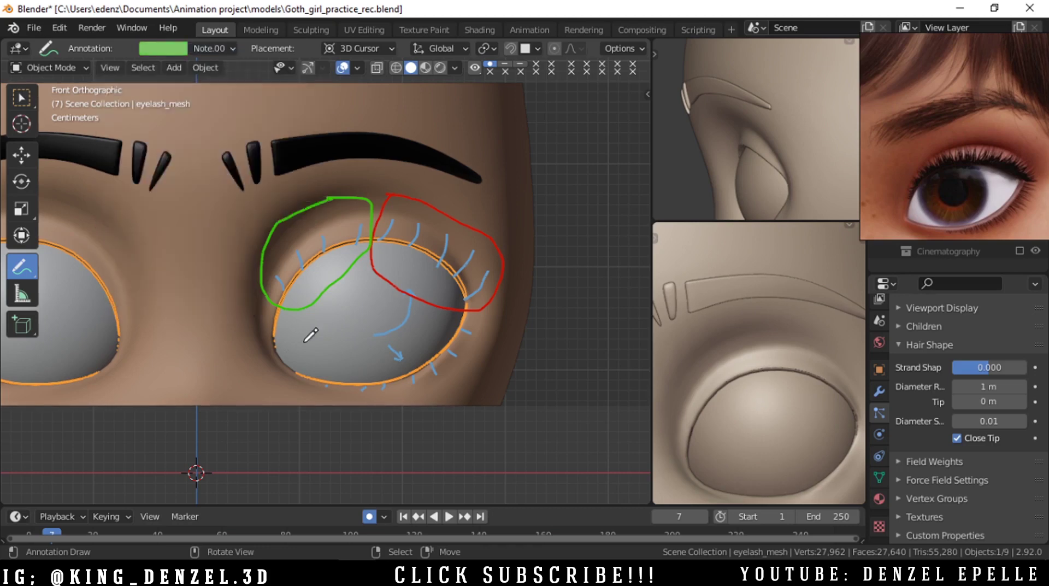
mouse_move(293, 361)
mouse_down()
mouse_move(330, 400)
mouse_move(399, 389)
mouse_move(395, 365)
mouse_move(319, 364)
mouse_up()
Add a pale red annotation layer and circle the outer lower lashes with it.
click(180, 48)
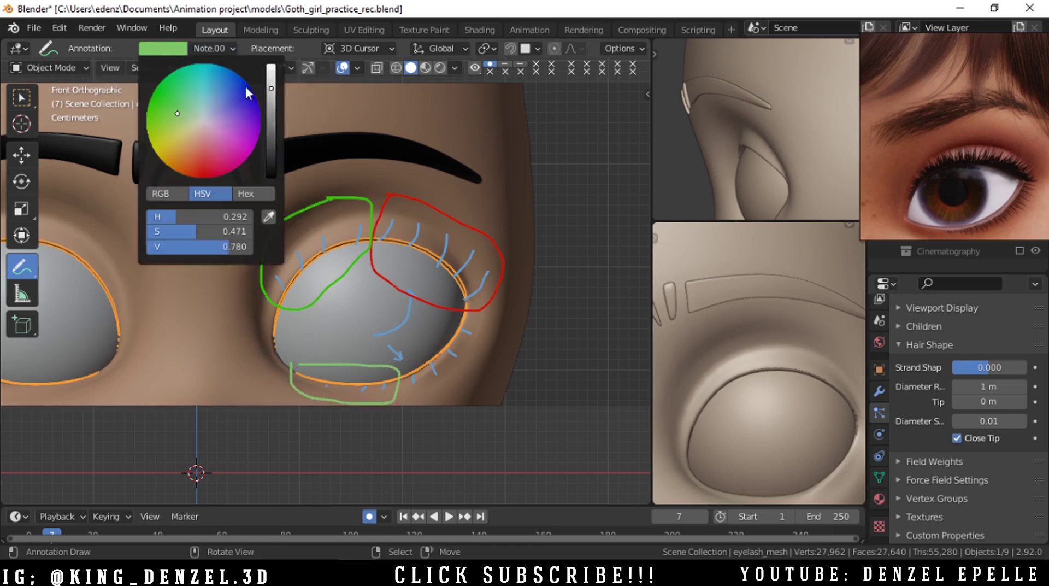
click(213, 48)
click(311, 97)
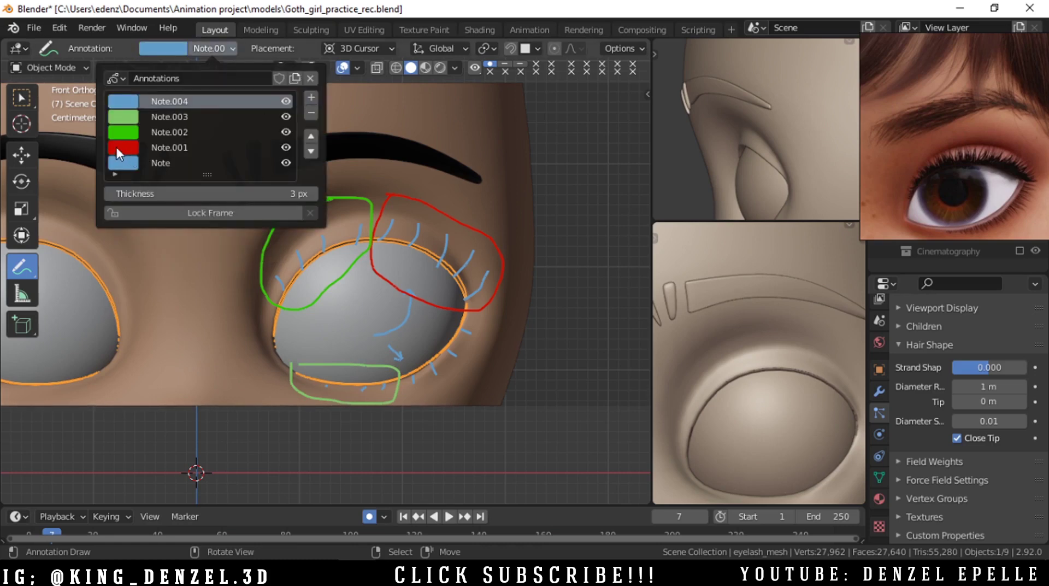
drag(115, 146, 130, 103)
click(130, 103)
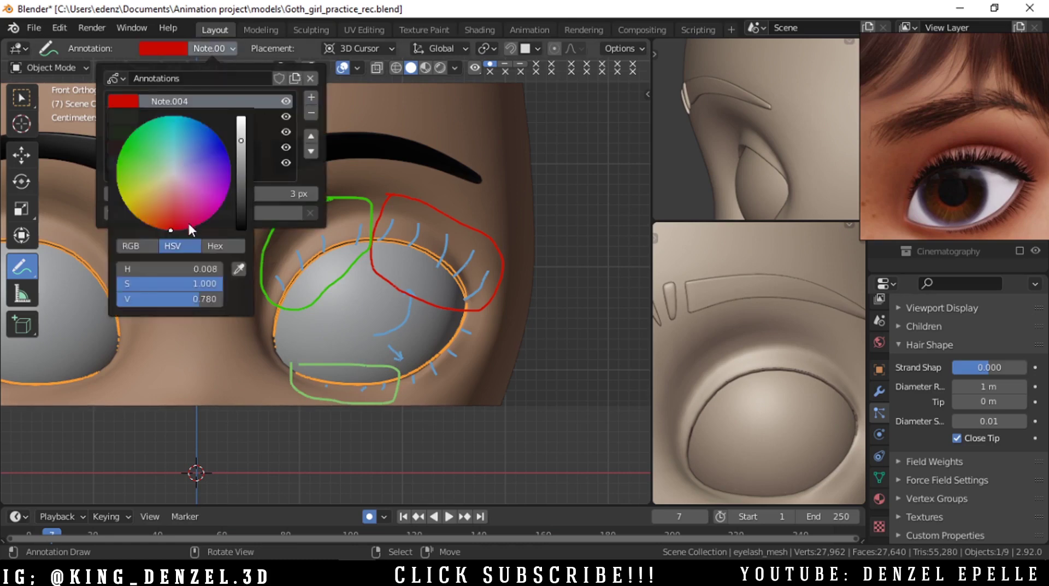
drag(172, 208, 172, 197)
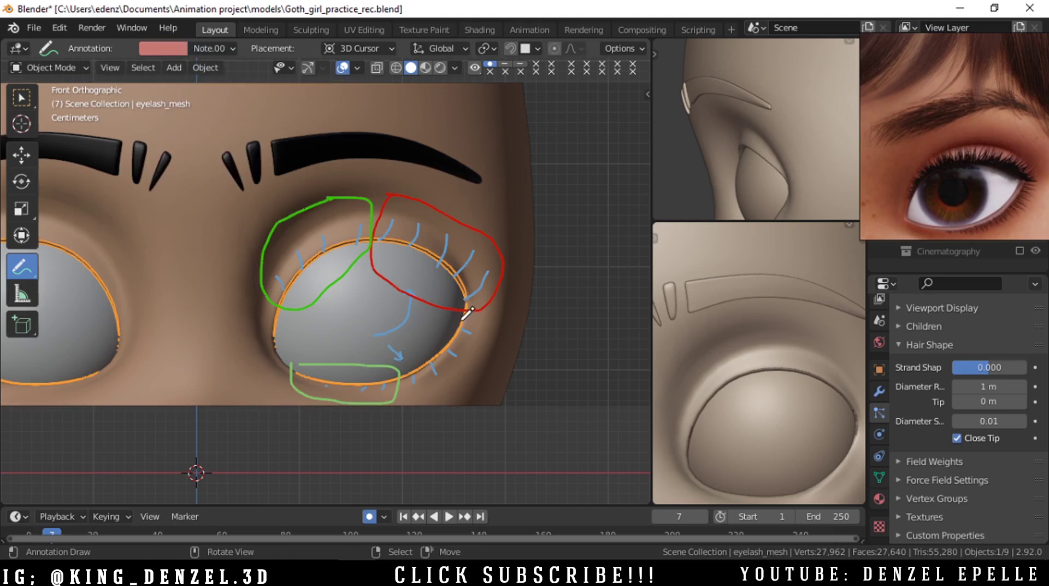
mouse_move(465, 314)
mouse_down()
mouse_move(409, 363)
mouse_move(445, 393)
mouse_move(487, 330)
mouse_up()
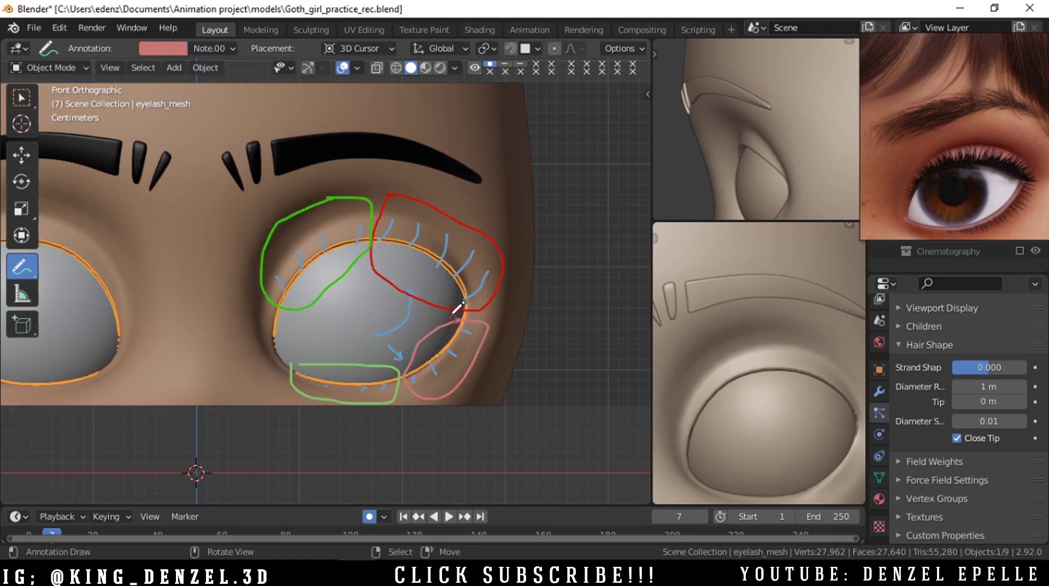
Remove the particle system from eyelash_mesh.
scroll(460, 323, down, 4)
scroll(454, 273, up, 4)
key(ctrl+Tab)
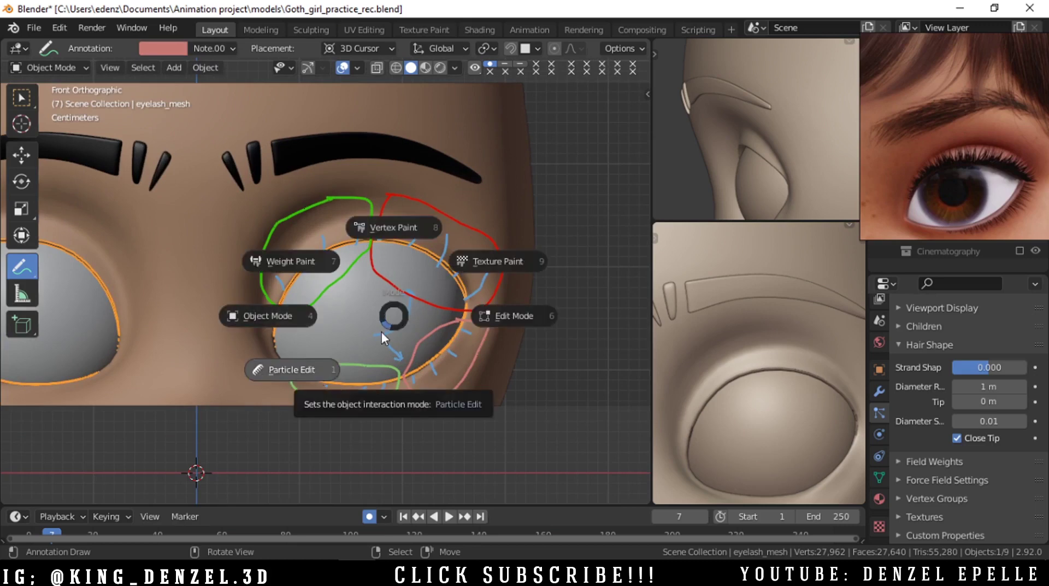
scroll(954, 388, up, 5)
click(1034, 351)
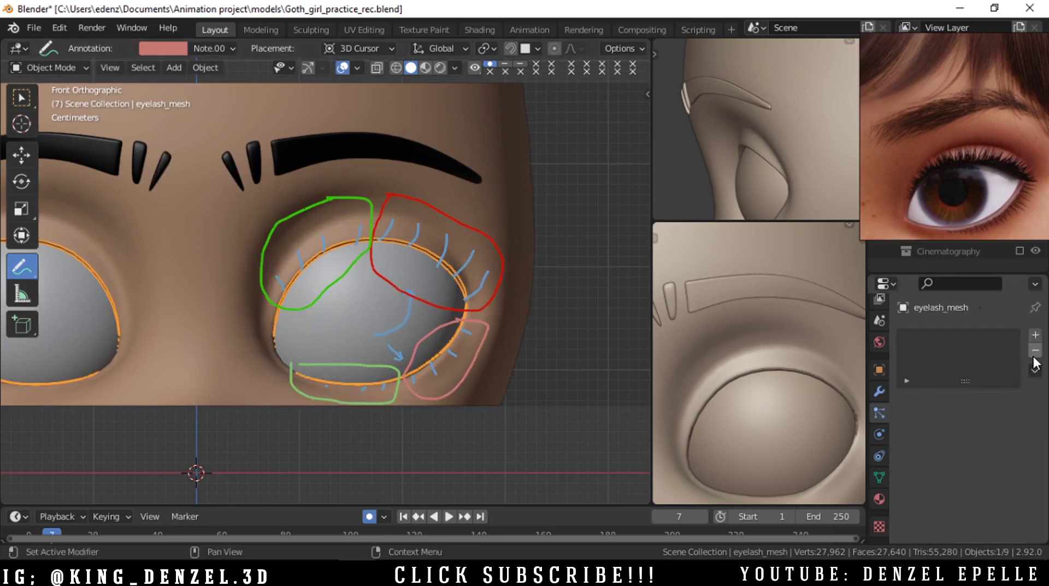
key(ctrl+Tab)
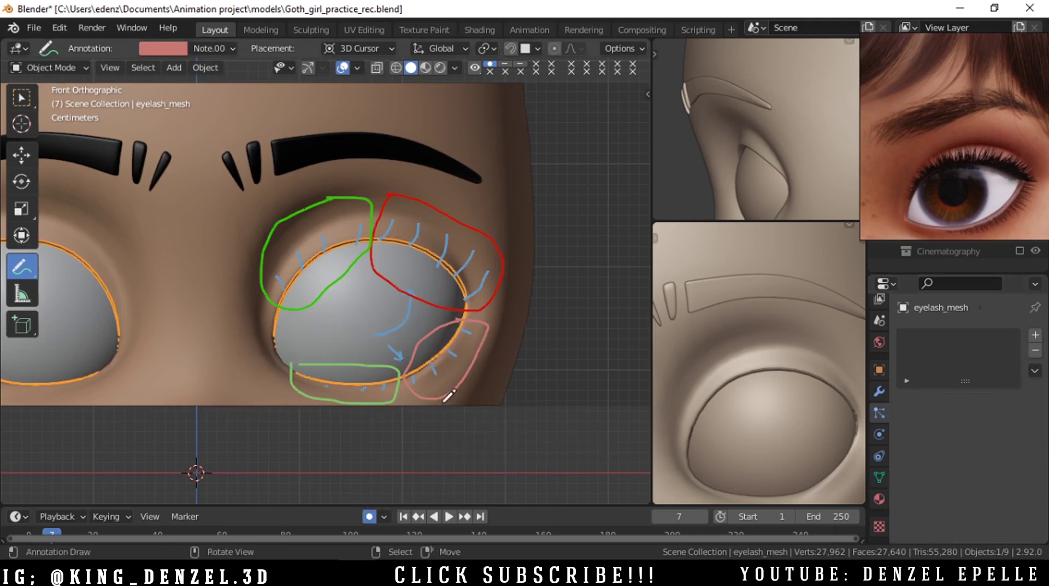
Hide all five annotation layers and switch to the Move tool.
click(228, 48)
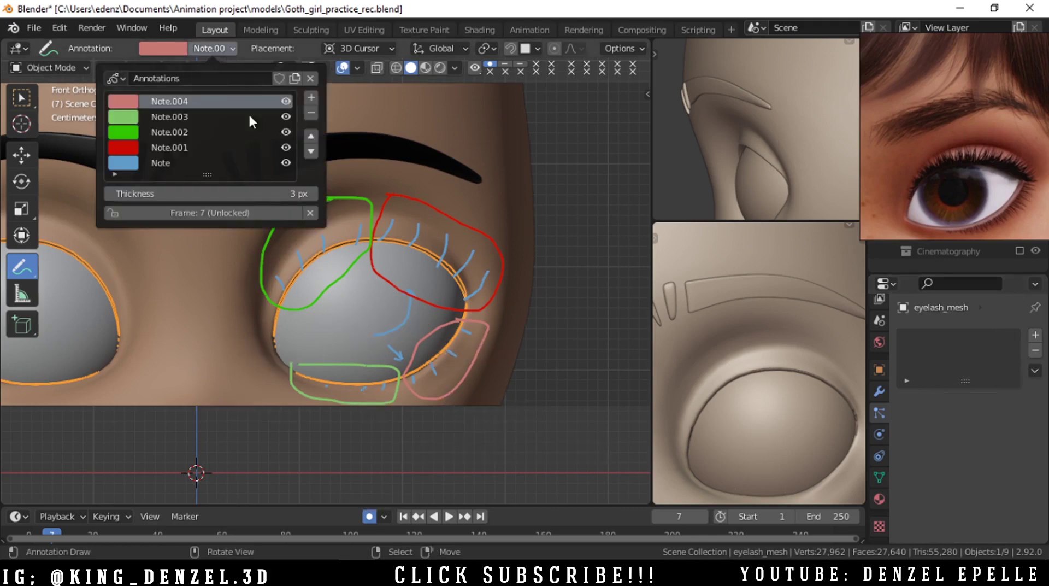
drag(286, 101, 286, 162)
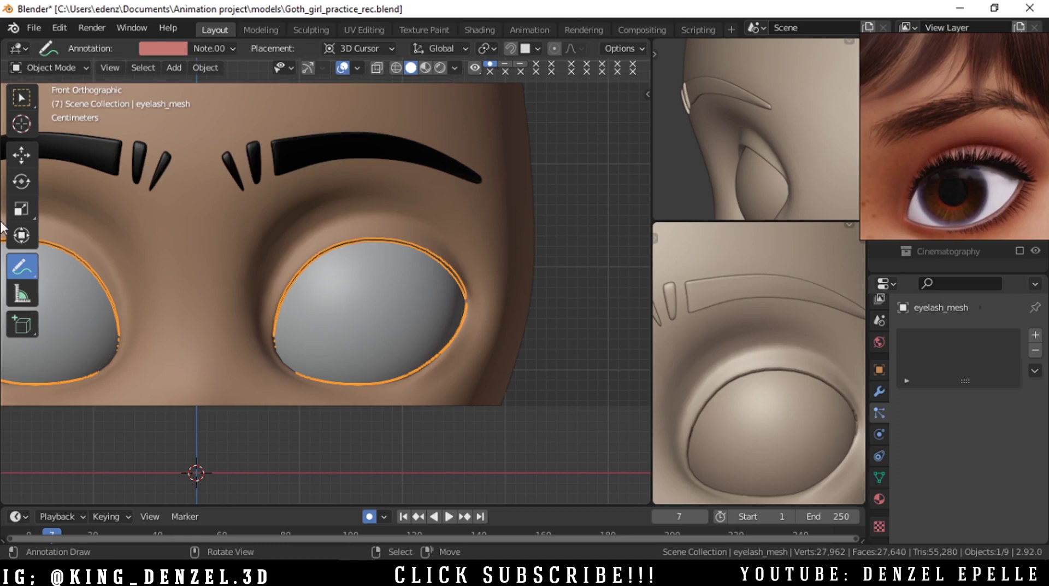
click(211, 48)
click(211, 47)
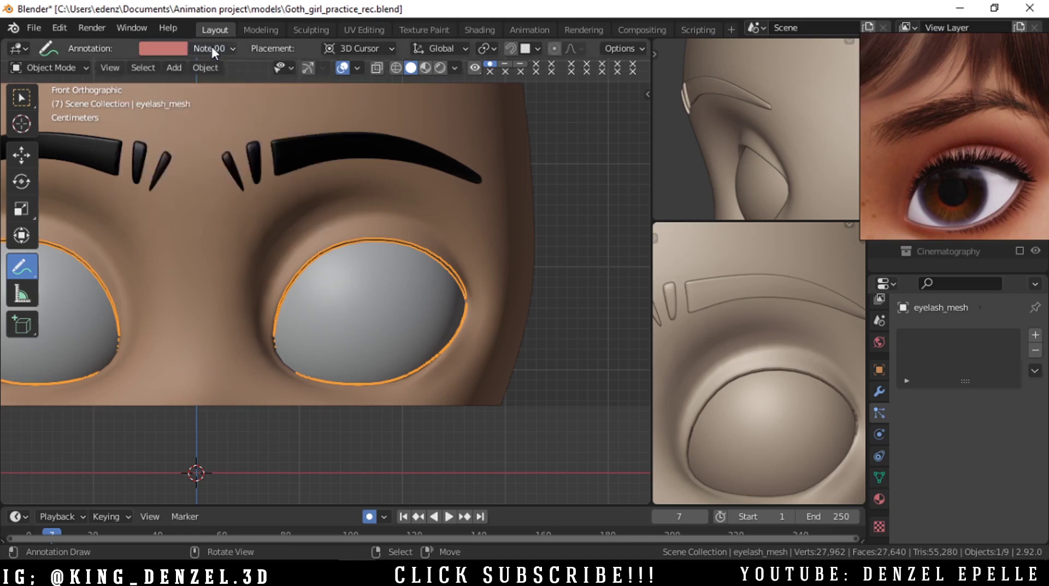
click(22, 155)
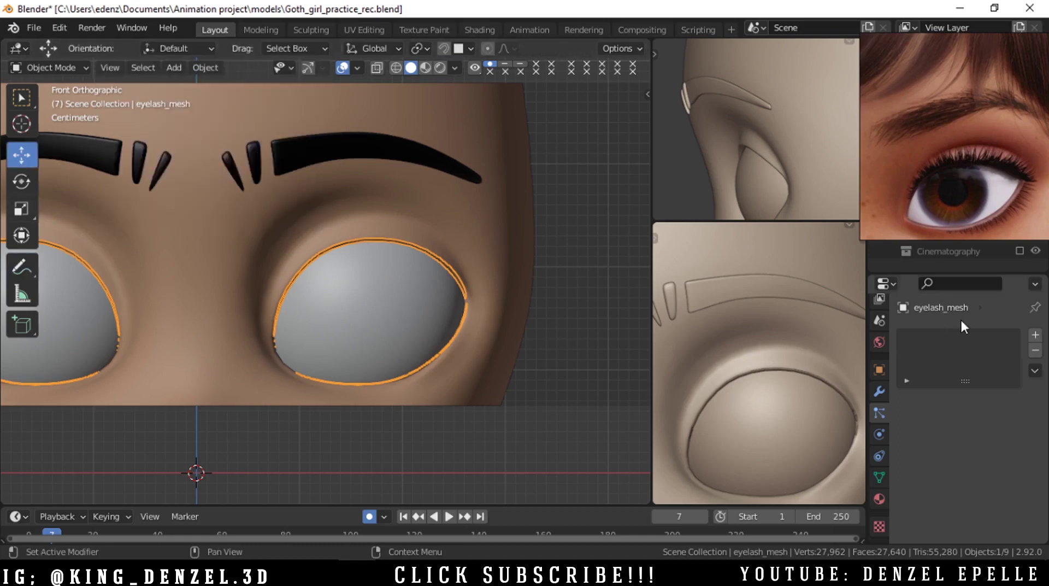
Add a Shrinkwrap modifier to eyelash_mesh with Winter_head as its target.
click(879, 391)
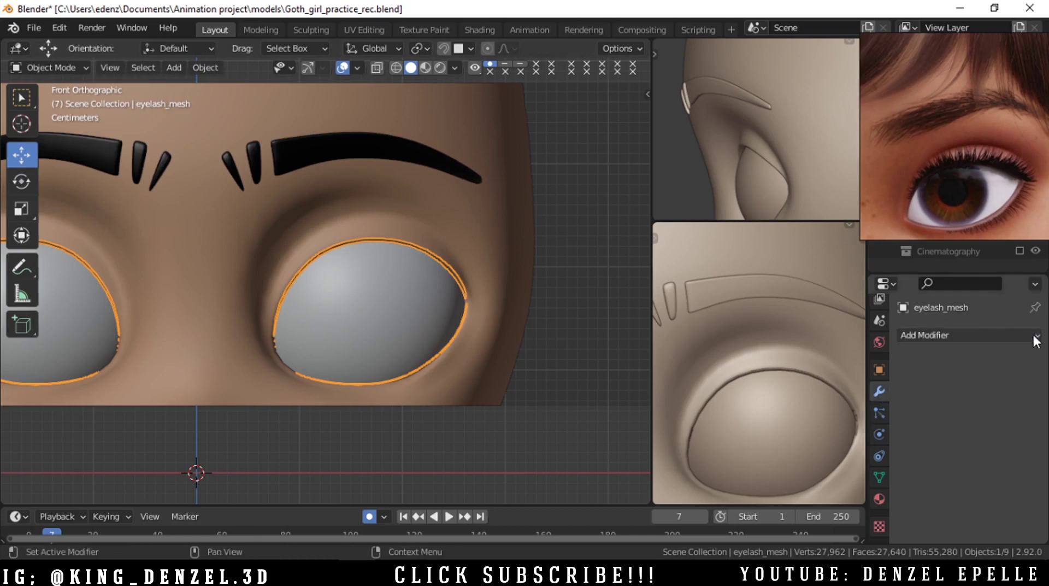
click(940, 335)
click(852, 147)
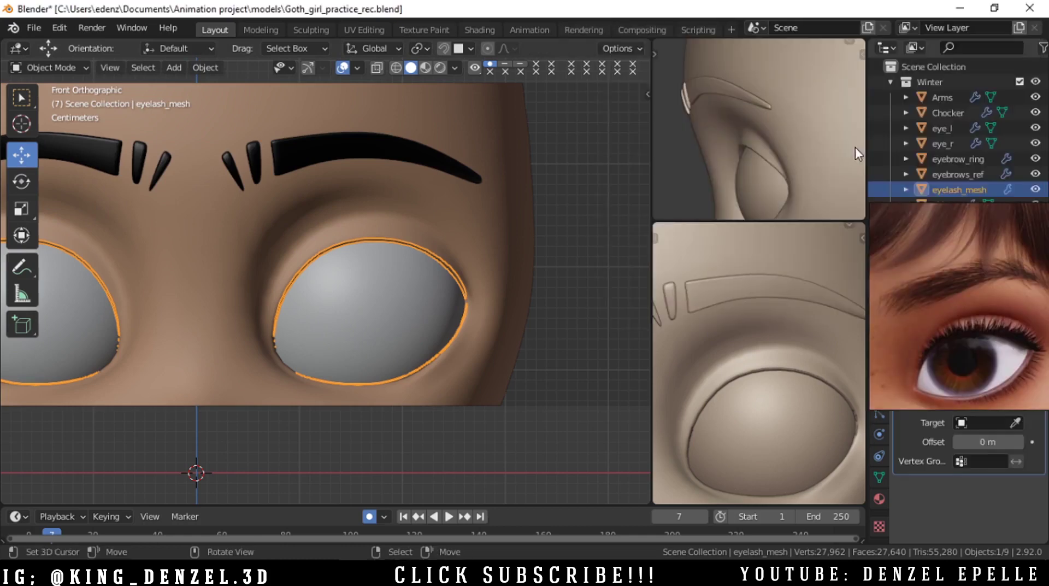
click(1015, 423)
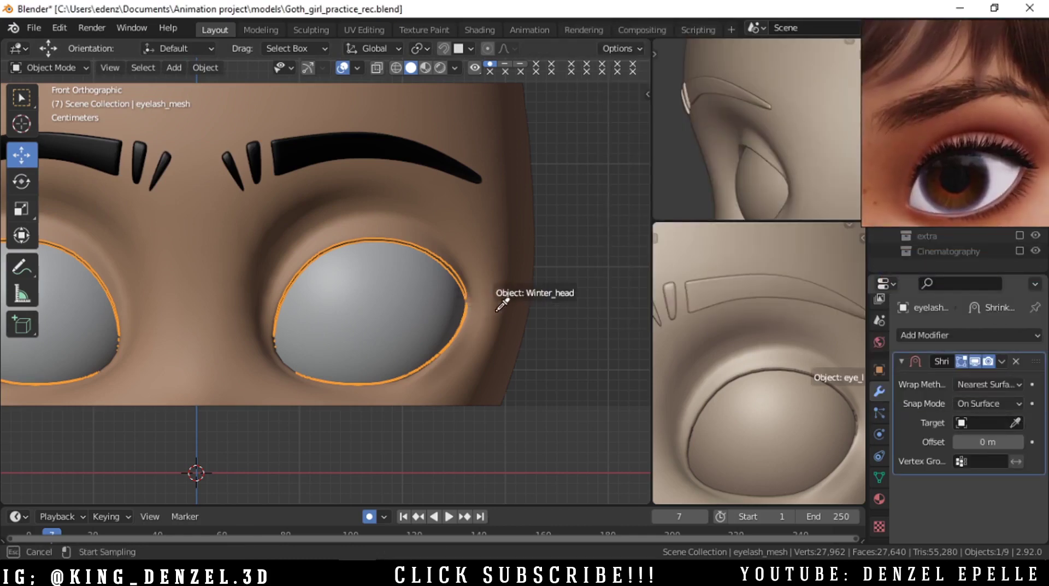
click(494, 290)
In Edit Mode, move two adjacent faces of the lower outer eyelash strip along Y with proportional editing at size 0.05.
scroll(473, 329, up, 4)
middle_drag(473, 329, 346, 310)
key(ctrl+Tab)
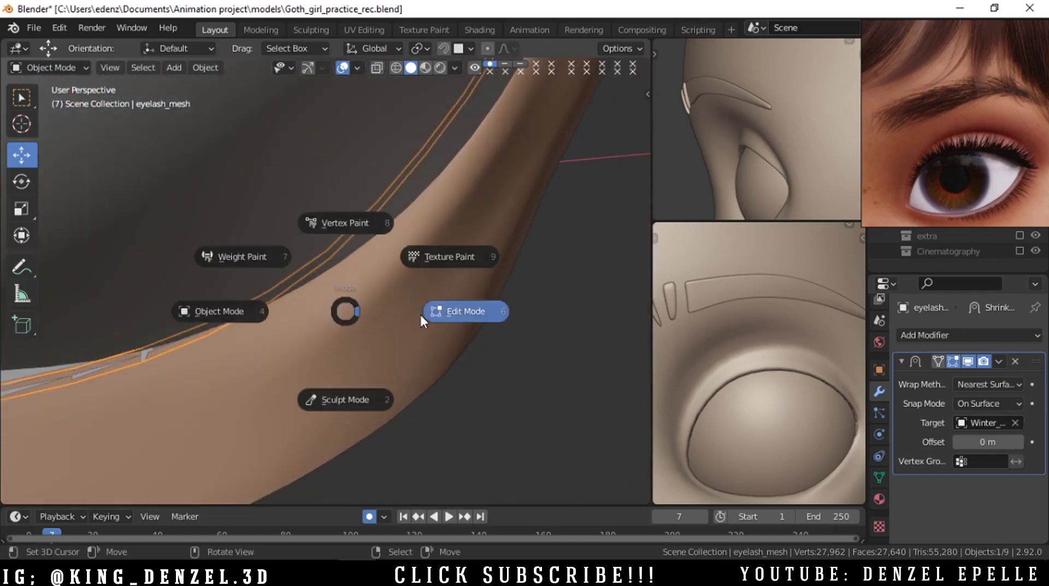
click(420, 313)
scroll(340, 241, down, 1)
scroll(341, 257, up, 2)
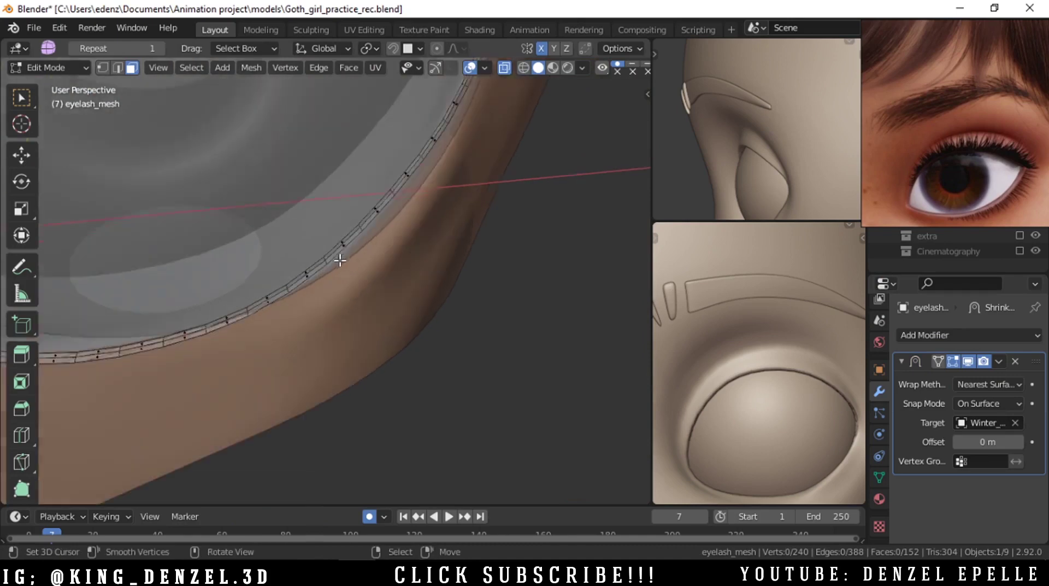
right_click(347, 234)
shift+right_click(345, 231)
scroll(346, 232, down, 1)
key(g)
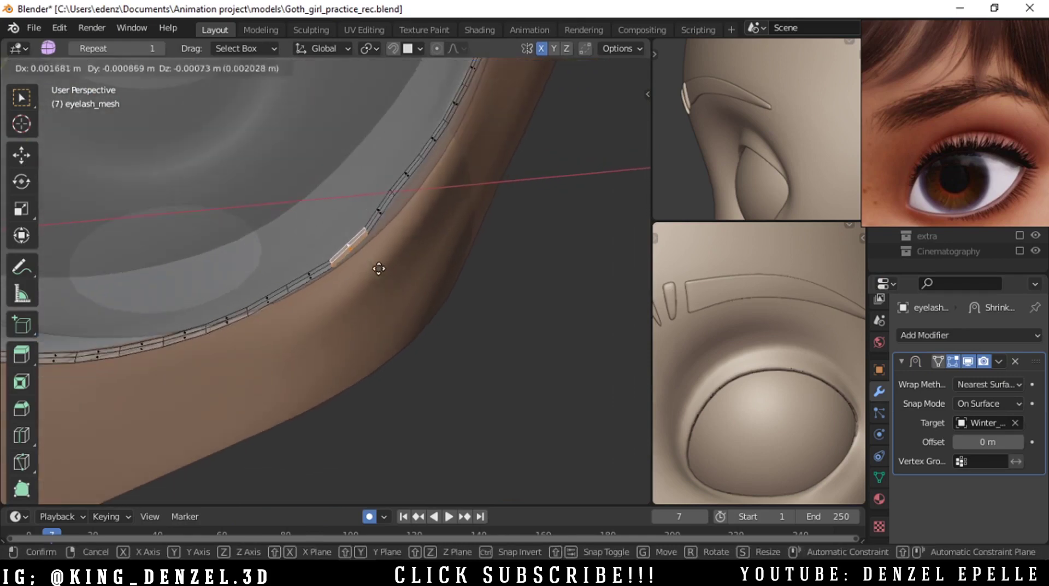
right_click(379, 267)
key(o)
key(g)
key(y)
scroll(393, 275, down, 3)
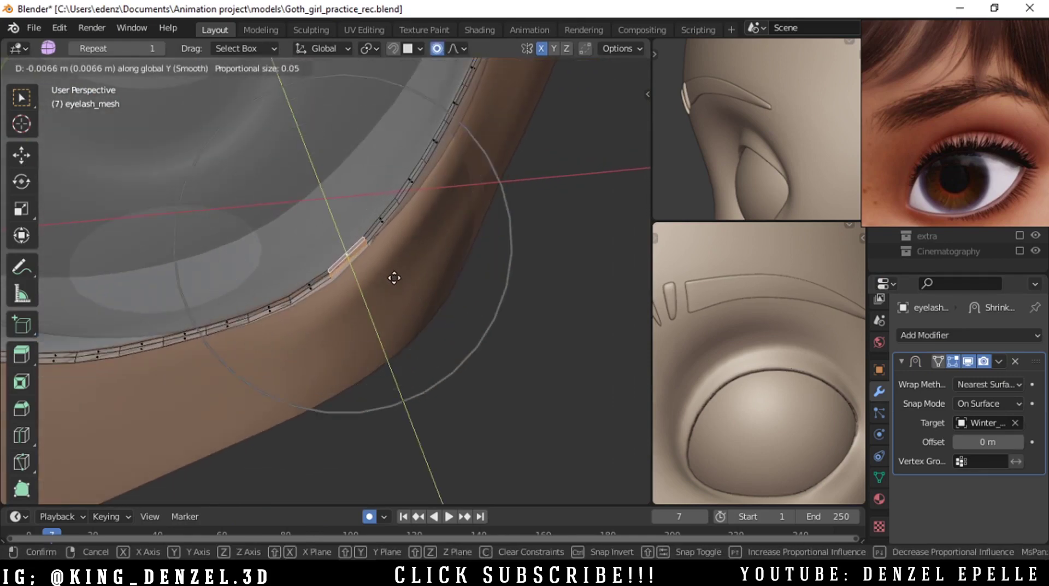
click(393, 275)
Turn off X-ray and move the eyelash faces closer to the outer eye corner along Y with proportional editing.
middle_drag(393, 275, 368, 334)
key(alt+z)
scroll(368, 334, up, 2)
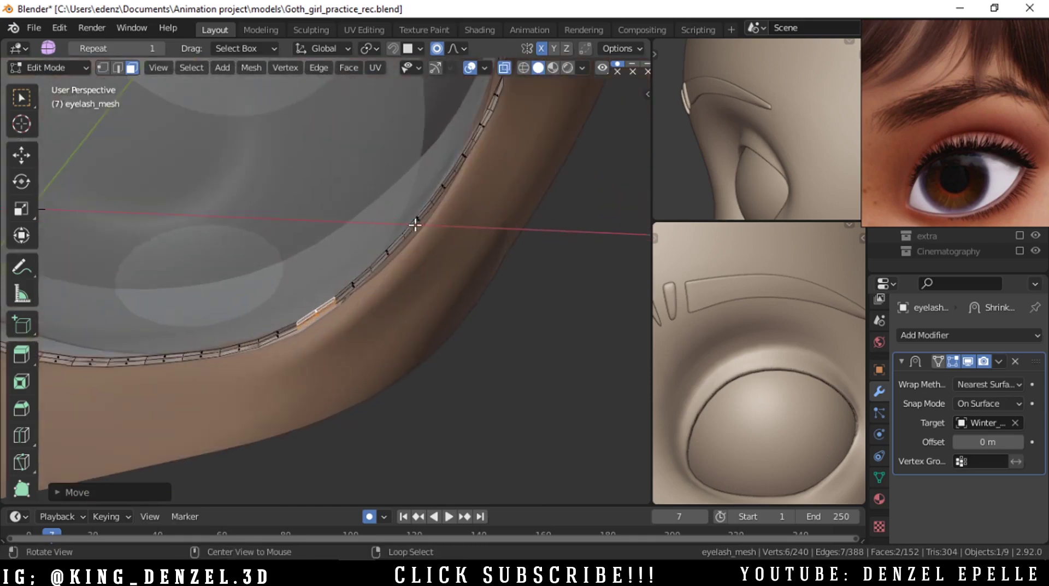
key(alt+a)
right_click(415, 218)
key(alt+a)
alt+right_click(419, 217)
key(g)
key(y)
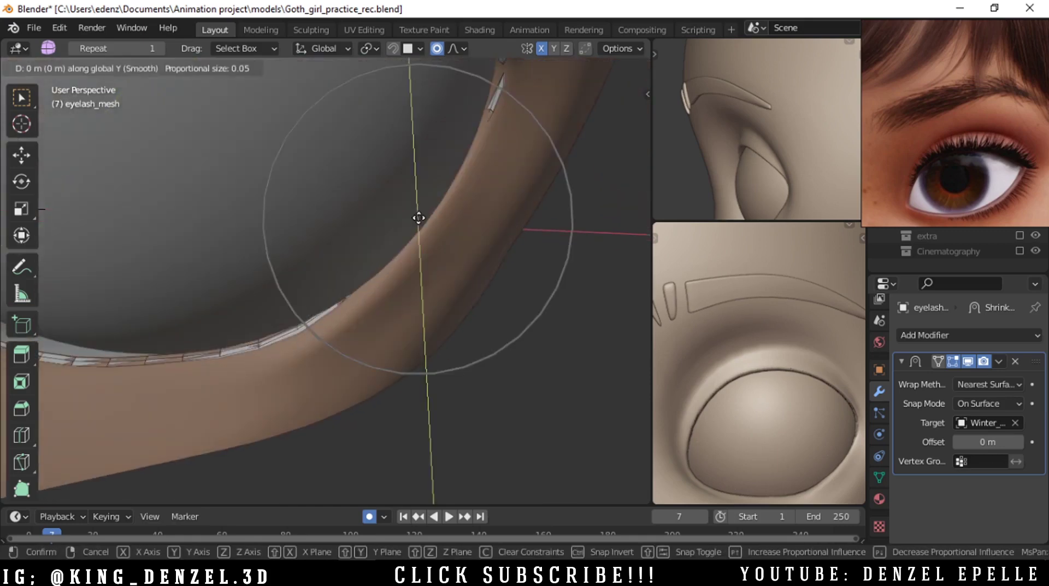
click(466, 234)
In edge select mode, move the crosswise edges at the outer eye corner along Y with proportional editing.
middle_drag(466, 234, 455, 322)
key(alt+a)
key(2)
key(alt+z)
alt+right_click(401, 185)
key(alt+z)
key(g)
key(y)
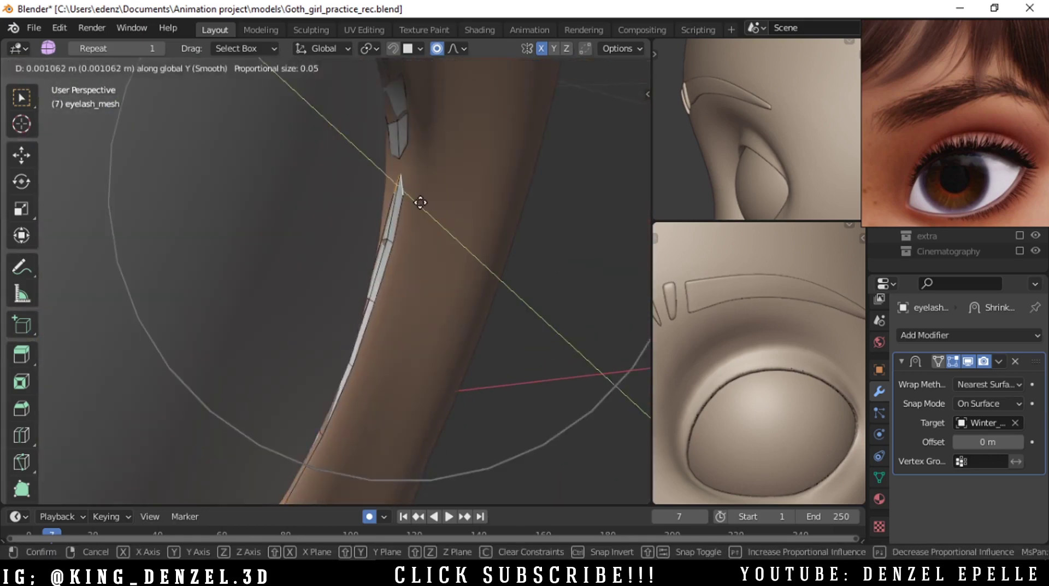
scroll(420, 201, up, 9)
scroll(417, 199, down, 1)
click(428, 198)
scroll(428, 218, down, 3)
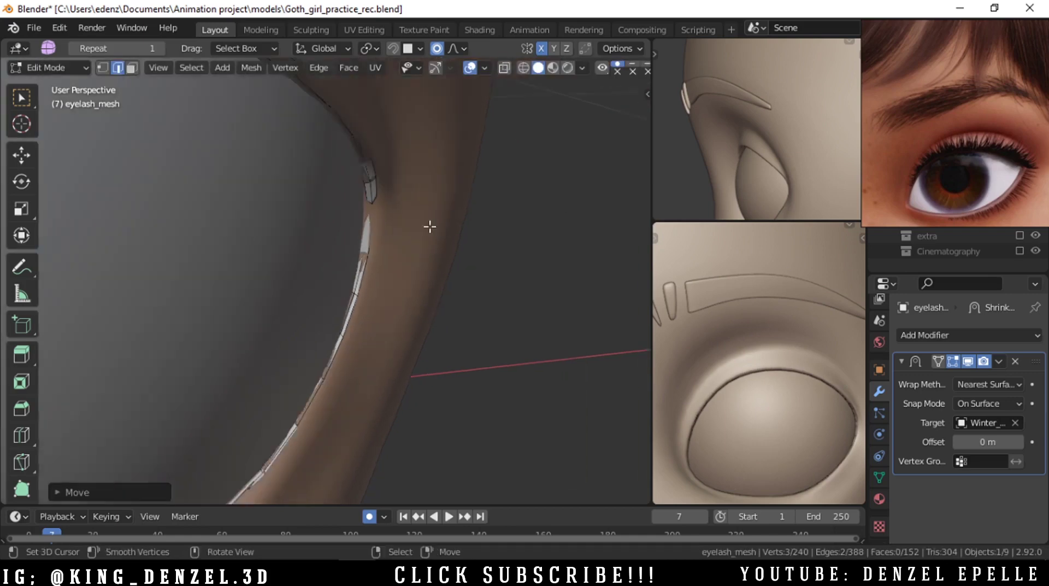
Return to Object Mode, check the strip's fit from the side, and remove the Shrinkwrap modifier.
key(ctrl+Tab)
middle_drag(428, 227, 463, 182)
click(355, 276)
scroll(405, 221, up, 5)
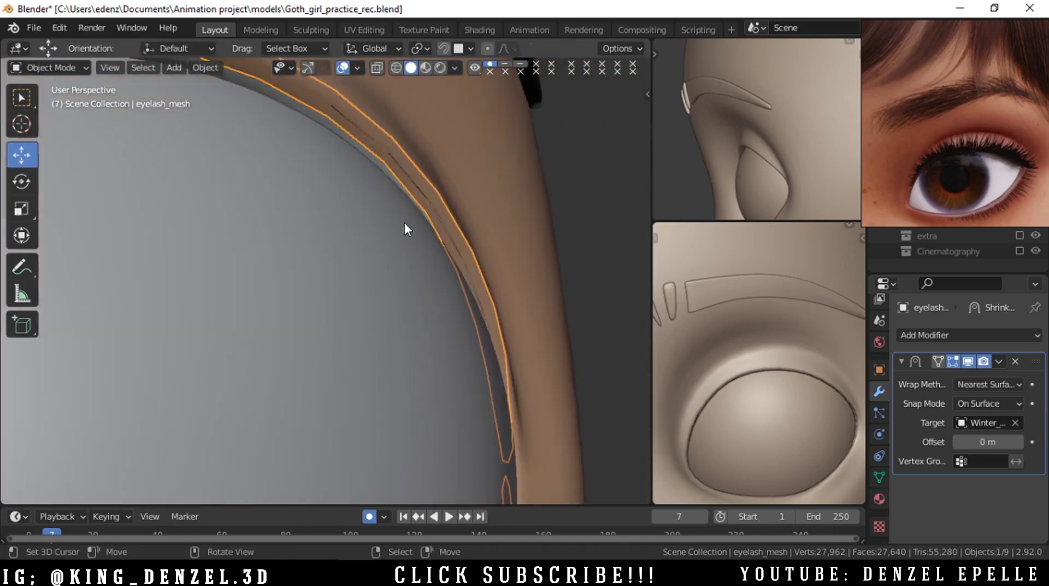
scroll(404, 221, down, 1)
key(grave)
click(308, 159)
scroll(381, 294, down, 4)
scroll(382, 297, up, 3)
key(grave)
click(474, 430)
shift+middle_drag(475, 430, 399, 273)
scroll(433, 339, up, 2)
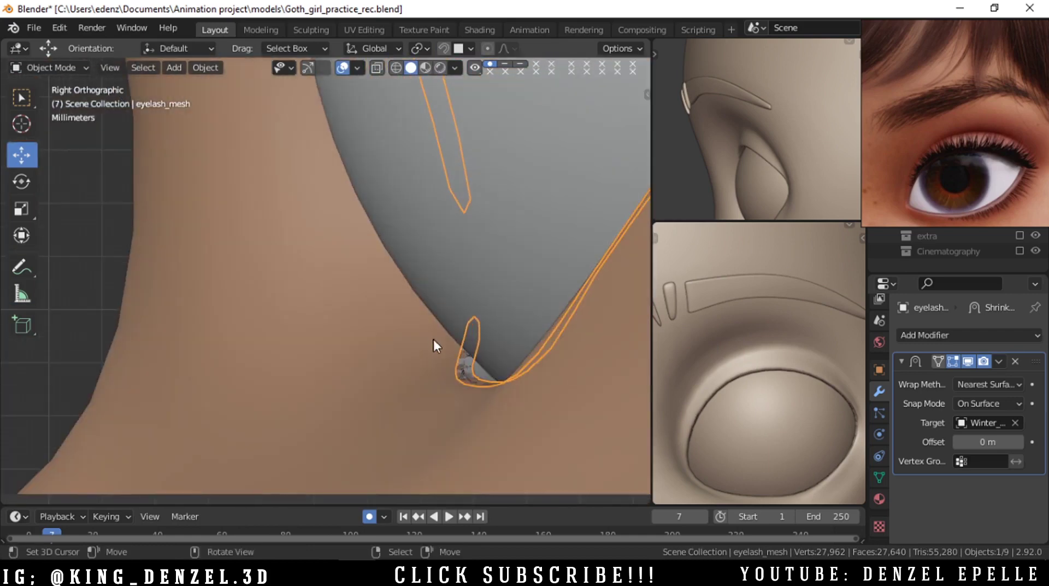
shift+middle_drag(433, 338, 361, 292)
click(995, 364)
Select the outer edge loop of the lower eyelash strip and nudge it down along Z with proportional editing off.
scroll(571, 328, up, 3)
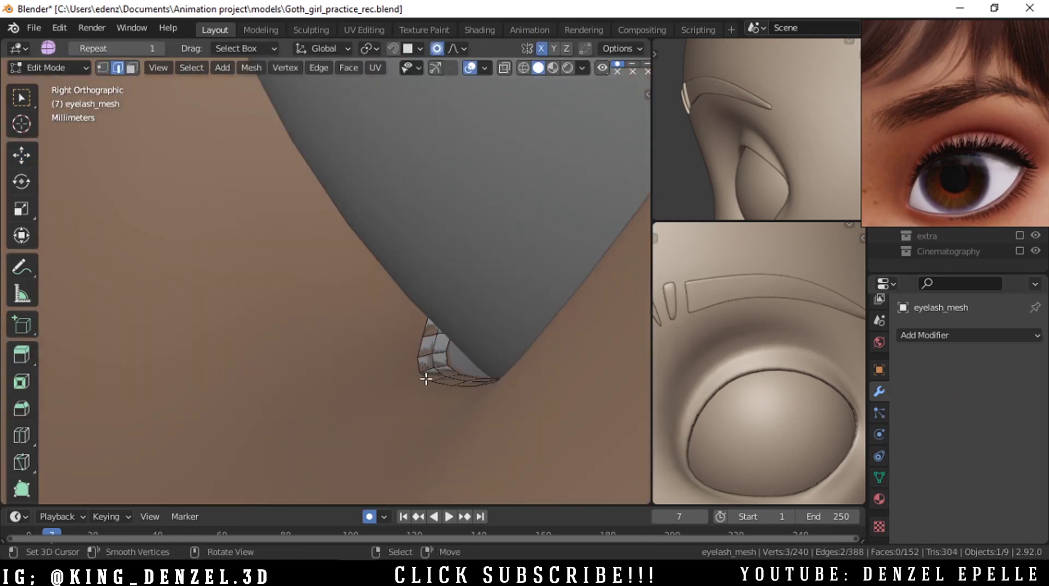
alt+right_click(426, 379)
key(g)
key(z)
scroll(430, 384, up, 1)
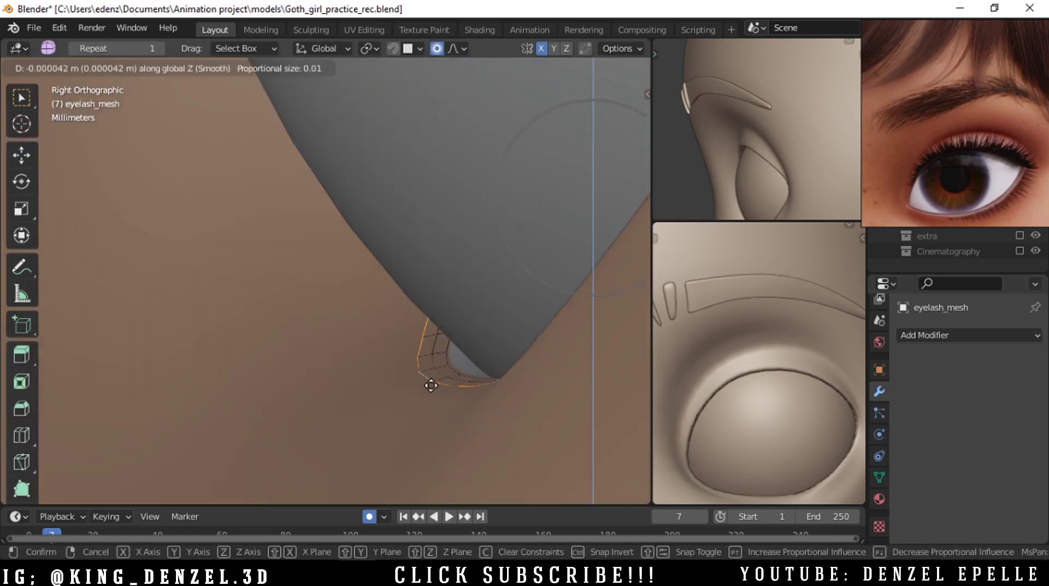
scroll(431, 385, down, 3)
key(o)
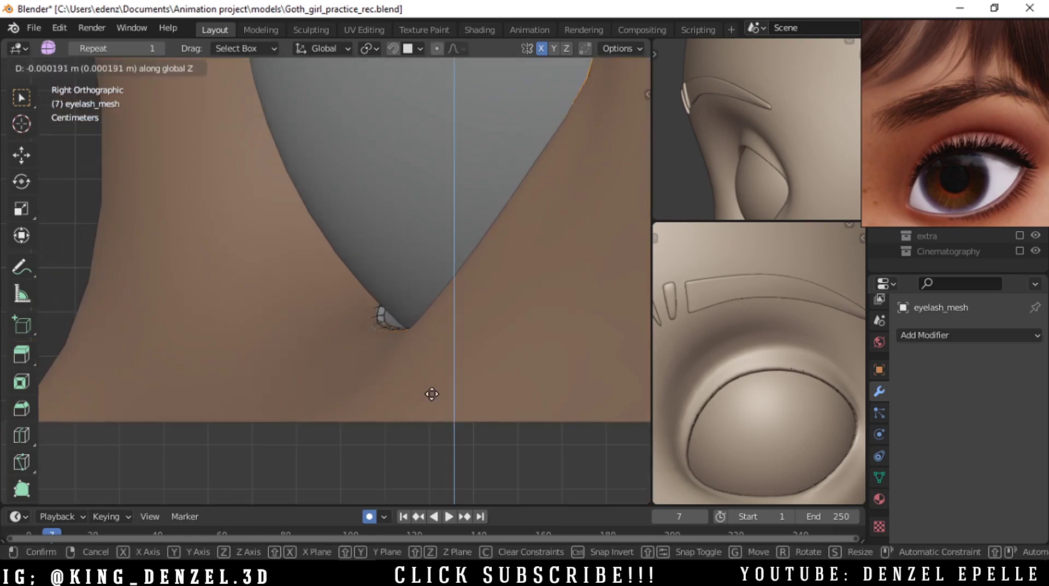
click(432, 394)
Select the outer edge loop of the upper eyelash strip, raise it along Z, and return to Object Mode in front view.
middle_drag(432, 394, 379, 391)
scroll(355, 418, up, 3)
alt+right_click(333, 452)
key(grave)
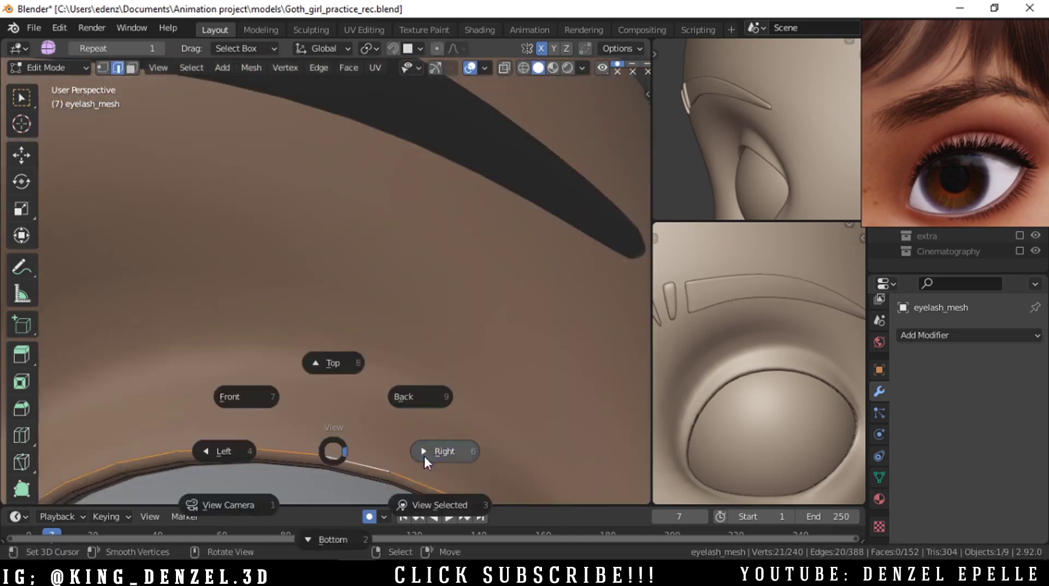
click(427, 456)
scroll(335, 446, up, 2)
key(g)
key(y)
key(z)
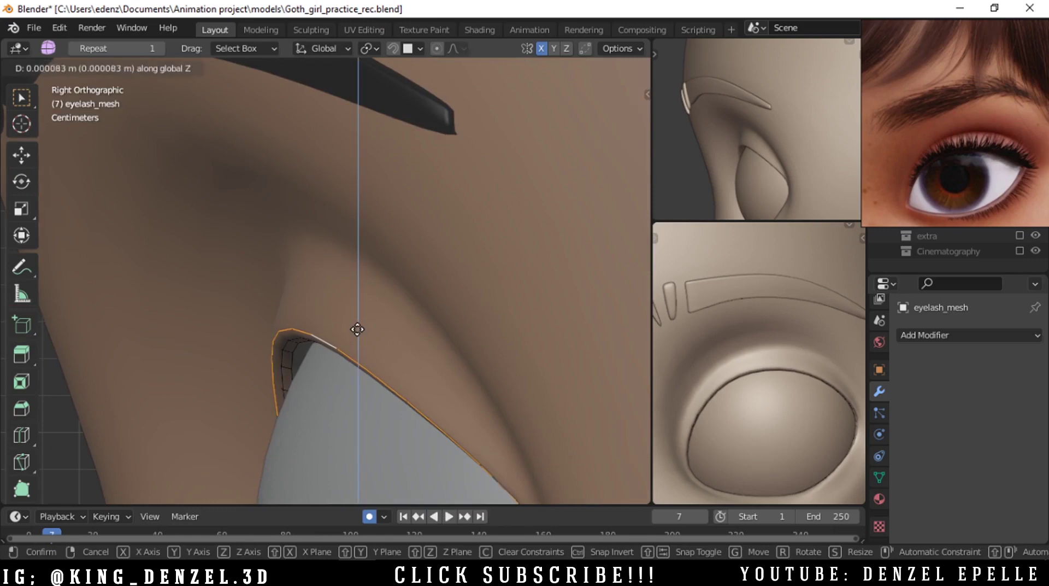
click(356, 312)
key(KP_1)
key(Tab)
scroll(391, 344, down, 4)
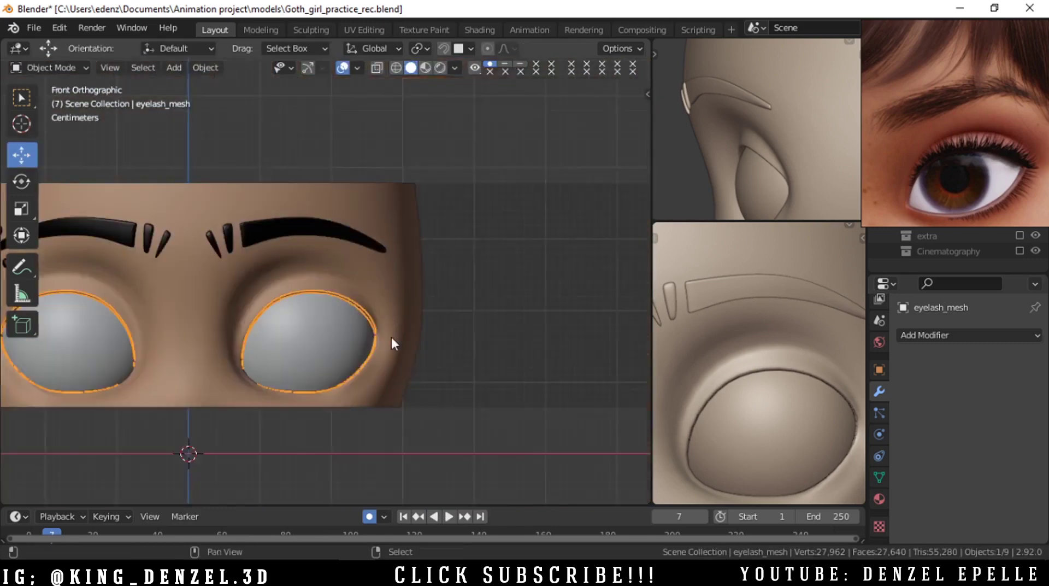
Save the file, inspect the strip's fit around the eye without its selection outline, and reselect the eyelash mesh.
key(ctrl+s)
click(391, 236)
scroll(390, 261, up, 5)
shift+middle_drag(390, 261, 369, 285)
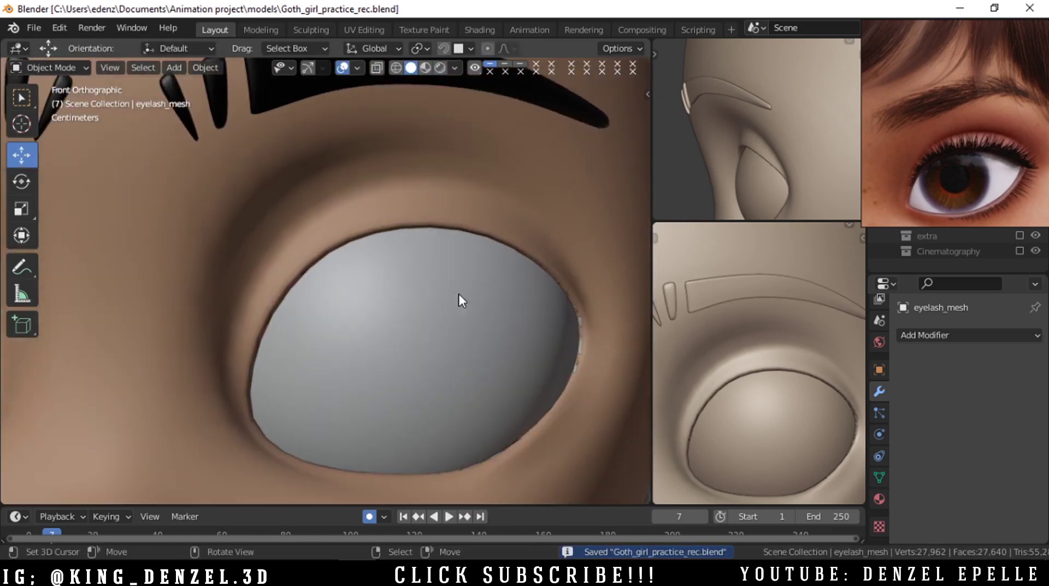
right_click(579, 318)
right_click(579, 330)
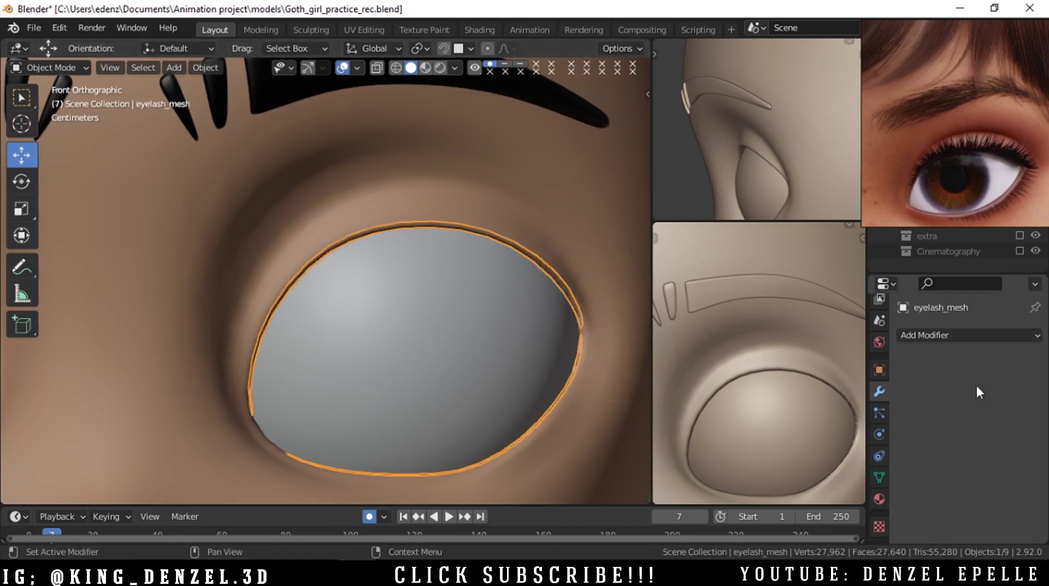
Add a Hair particle system to the eyelash mesh and set its hair length to 0.05 m.
click(879, 413)
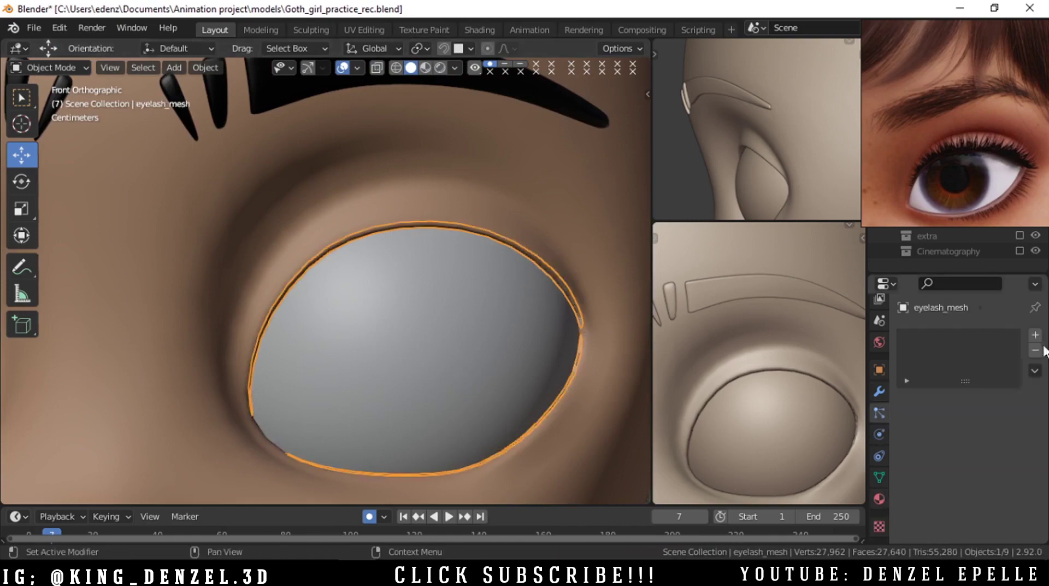
click(1034, 335)
click(1005, 419)
scroll(1025, 455, down, 3)
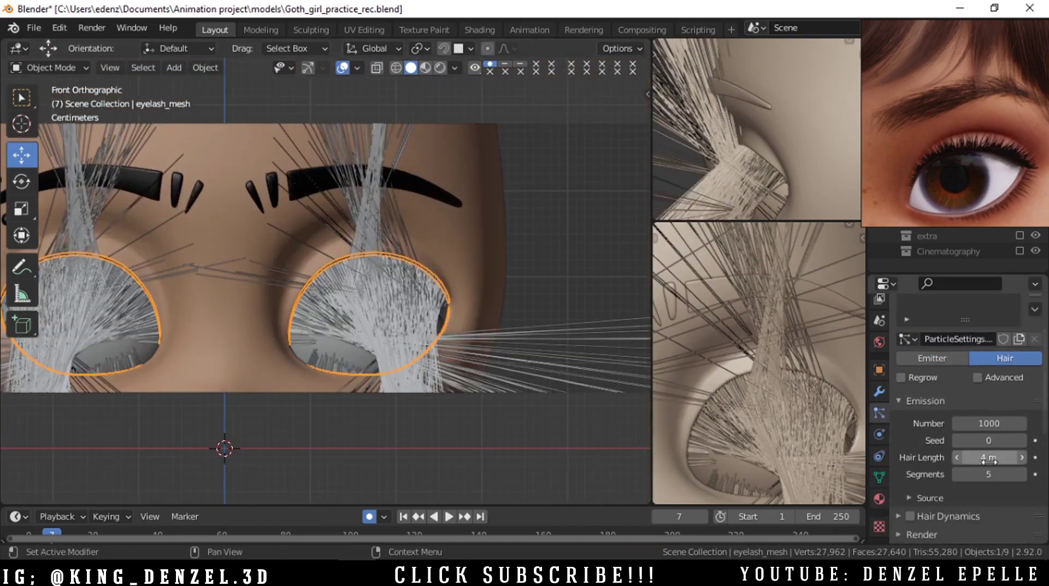
drag(1016, 456, 953, 456)
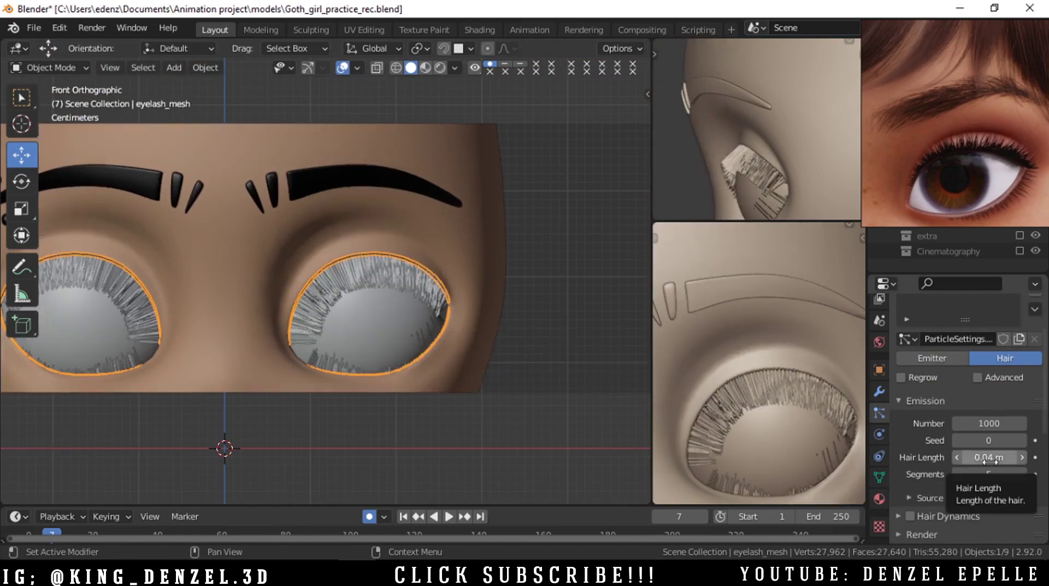
click(1022, 460)
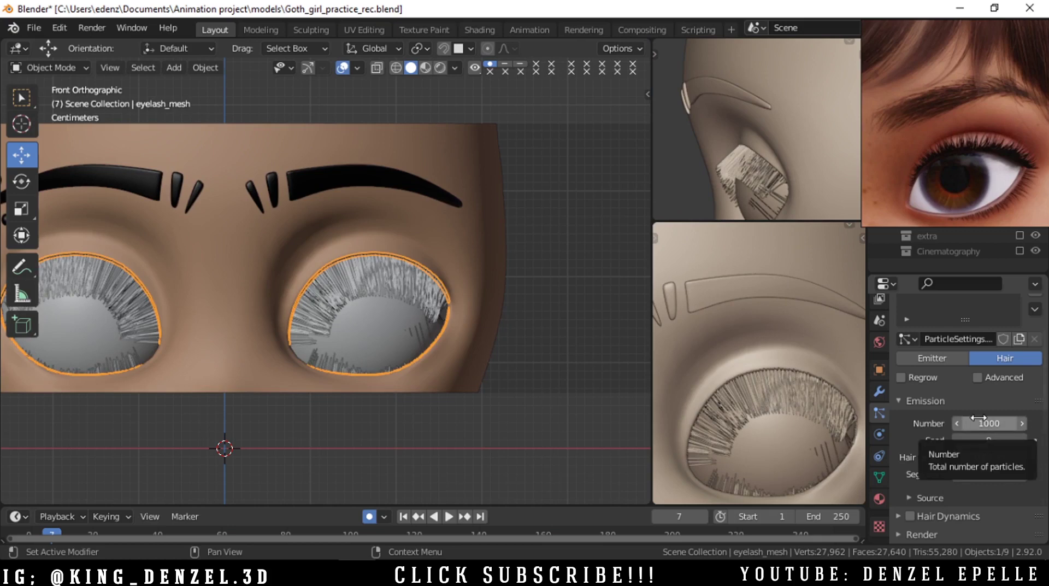
Enable B-Spline for the hair's render path, set its steps to 7, and save the file.
scroll(932, 488, down, 9)
scroll(933, 482, up, 4)
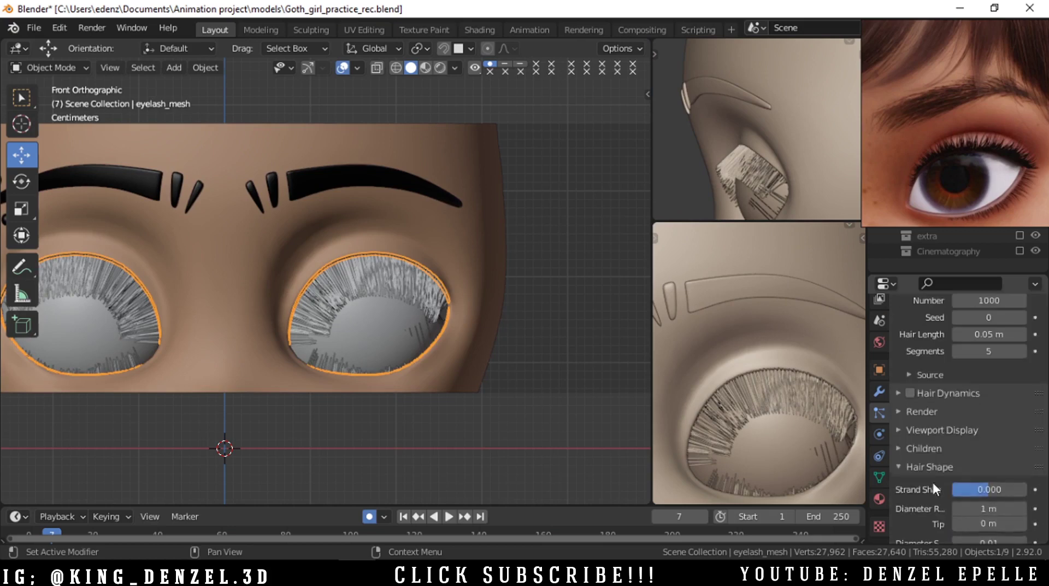
click(923, 410)
scroll(927, 408, down, 5)
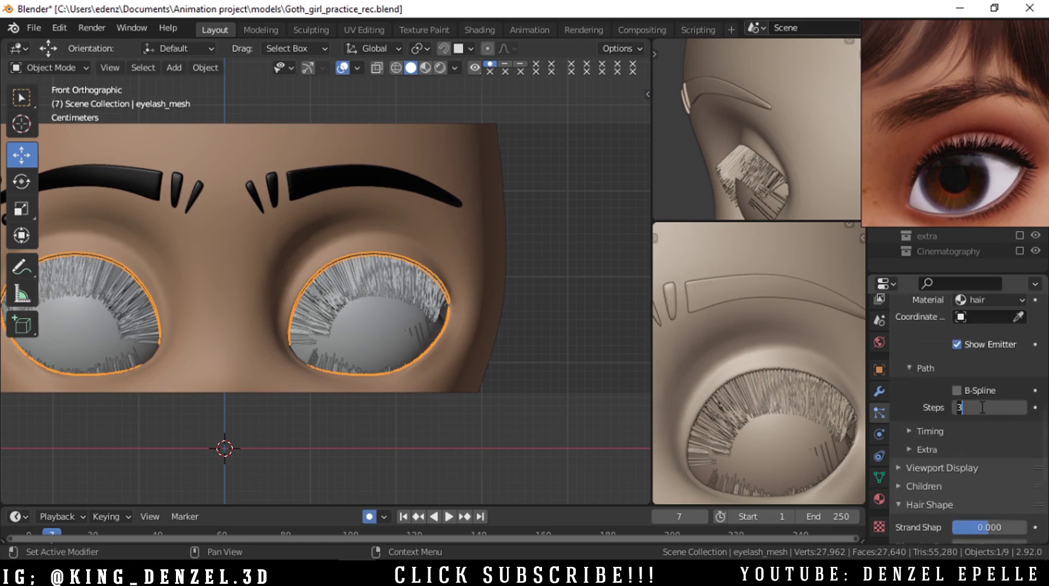
click(923, 368)
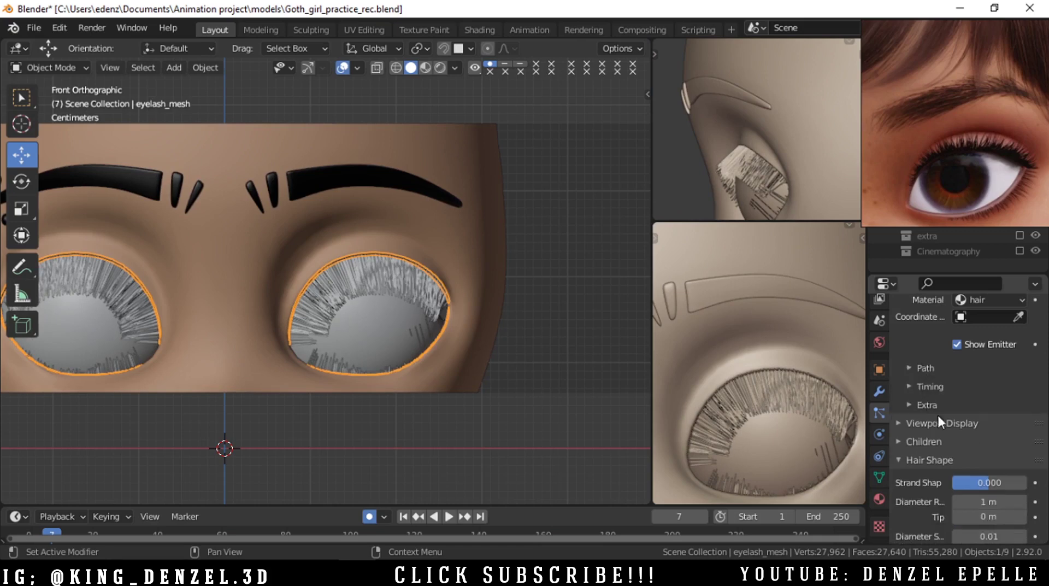
click(938, 423)
click(955, 427)
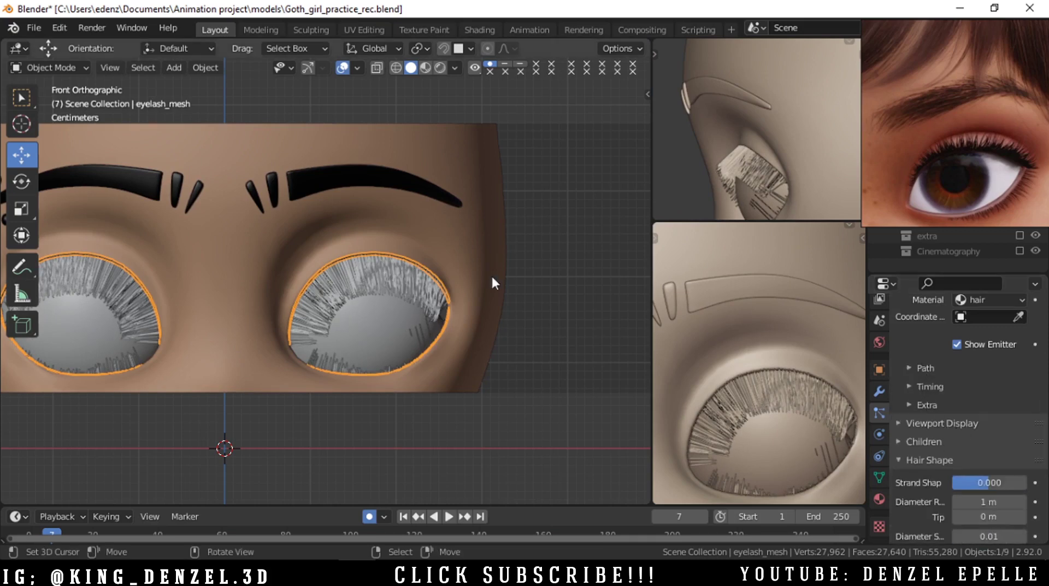
key(ctrl+s)
click(375, 214)
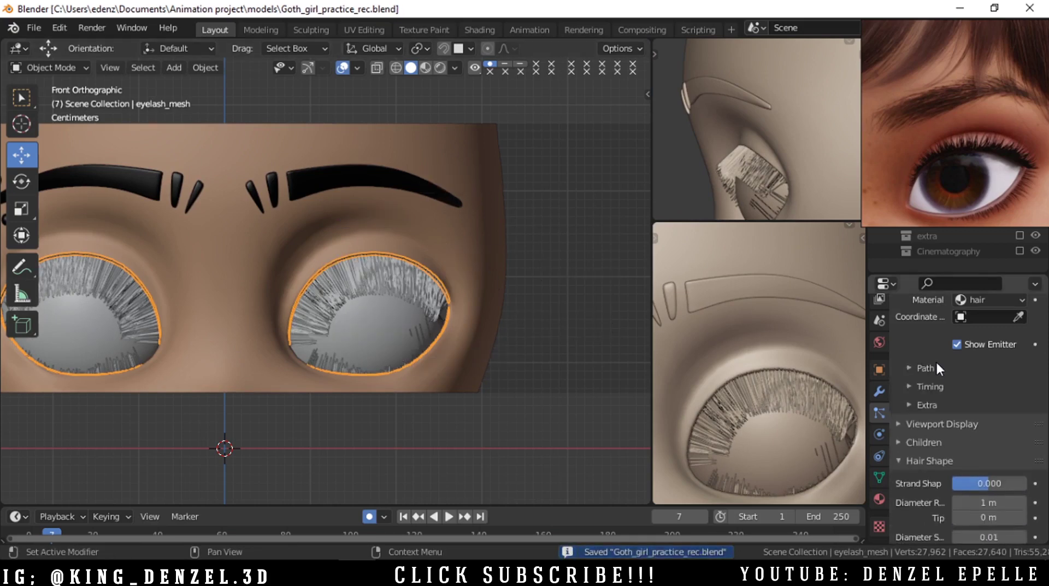
Review the hair system's render path, viewport display and emission settings.
click(929, 366)
click(974, 405)
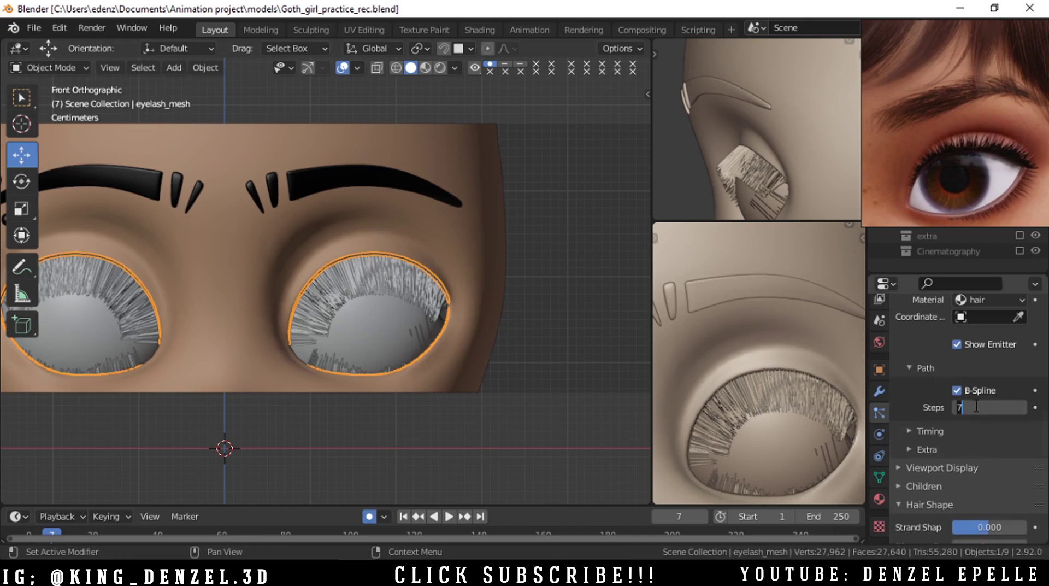
click(929, 368)
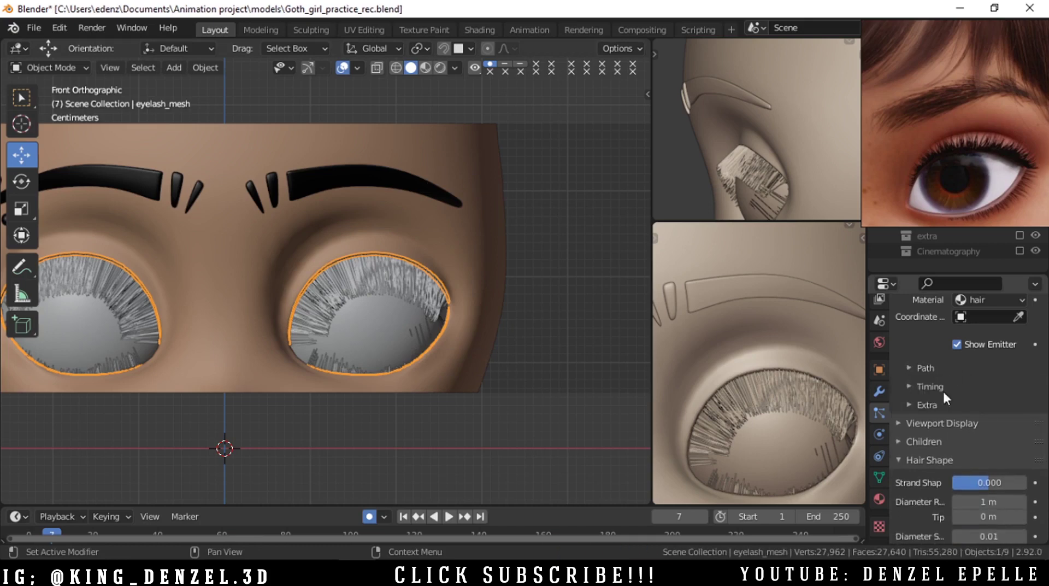
click(942, 423)
click(932, 424)
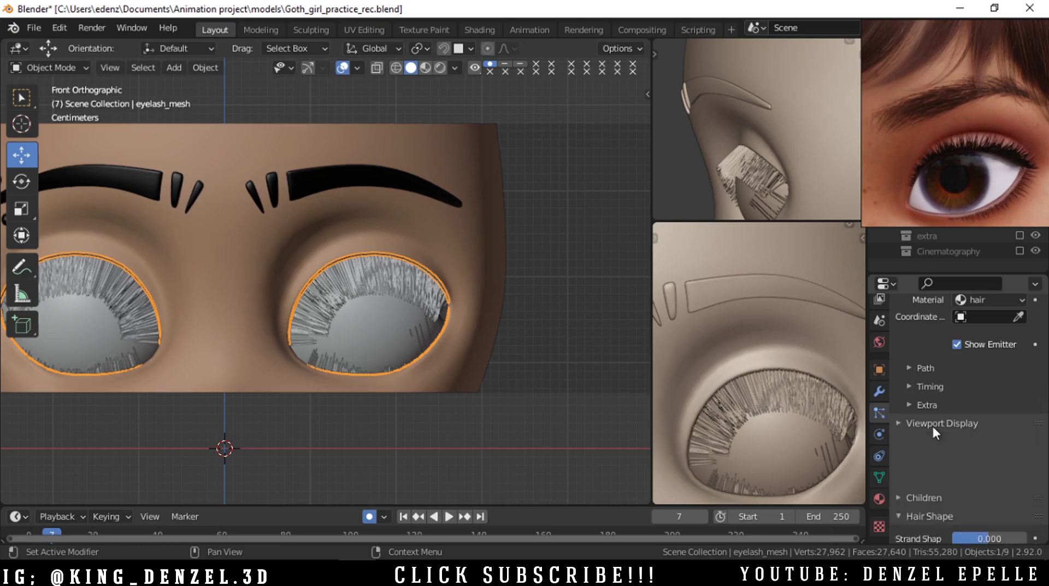
scroll(930, 412, up, 3)
click(926, 346)
scroll(936, 391, down, 2)
scroll(947, 424, up, 10)
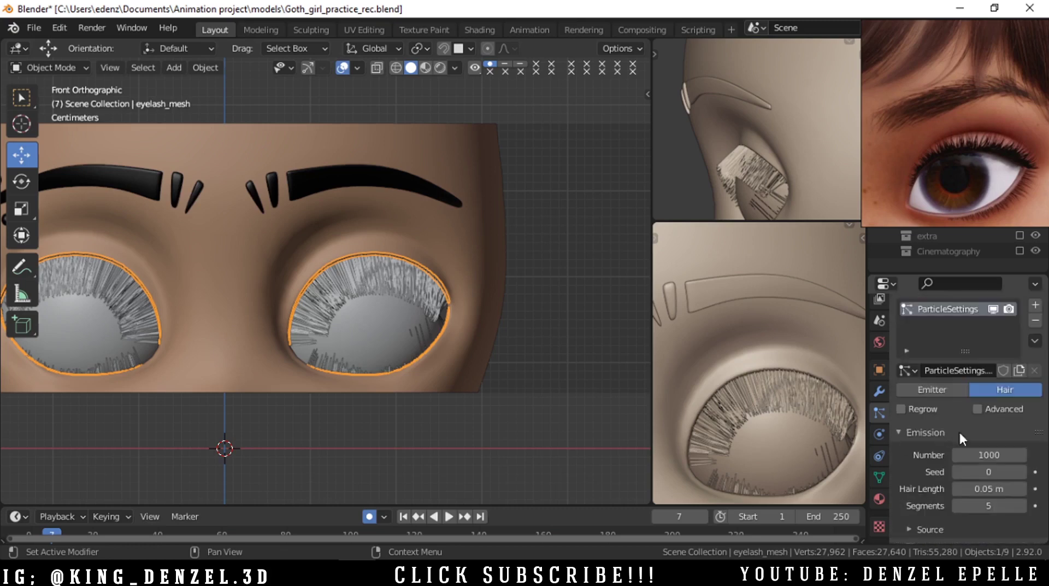
Try the vertex group "Group" as the hair length group, then clear that assignment.
scroll(944, 478, down, 12)
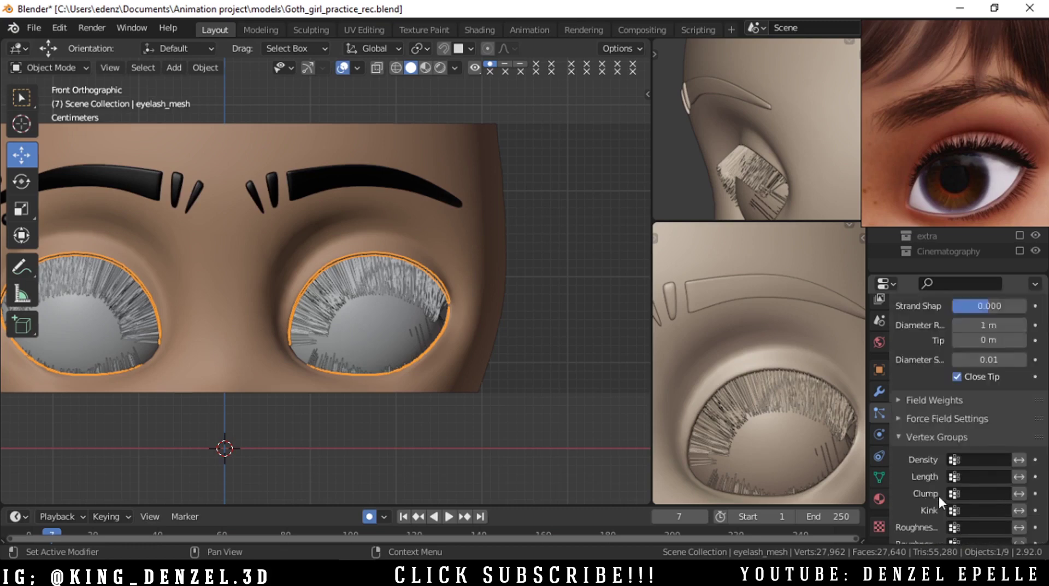
click(960, 428)
click(918, 285)
scroll(334, 341, up, 5)
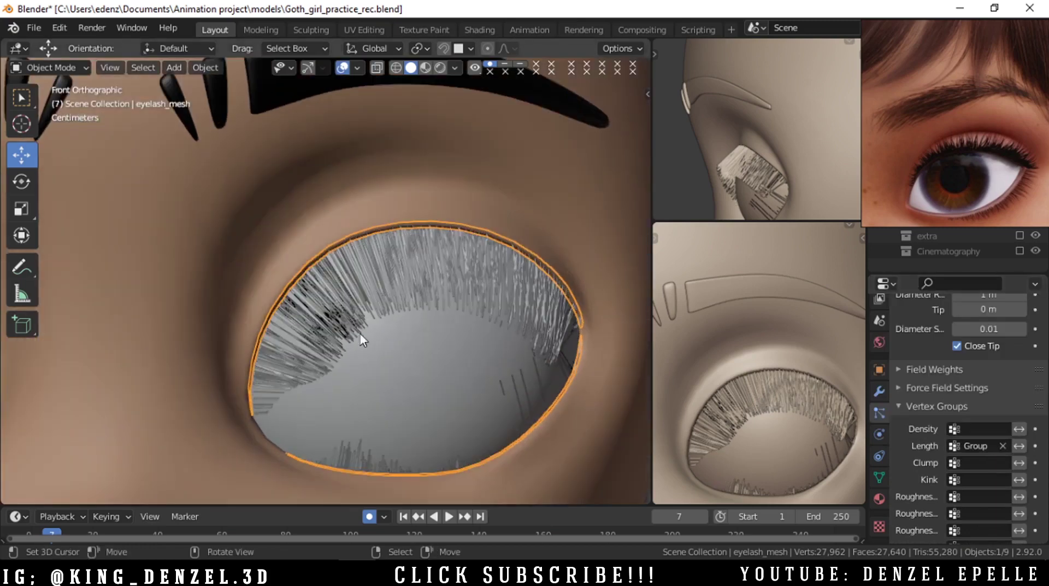
click(985, 428)
Assign the vertex group "Group" to hair density and set the number of emitted hairs to 0.
click(986, 428)
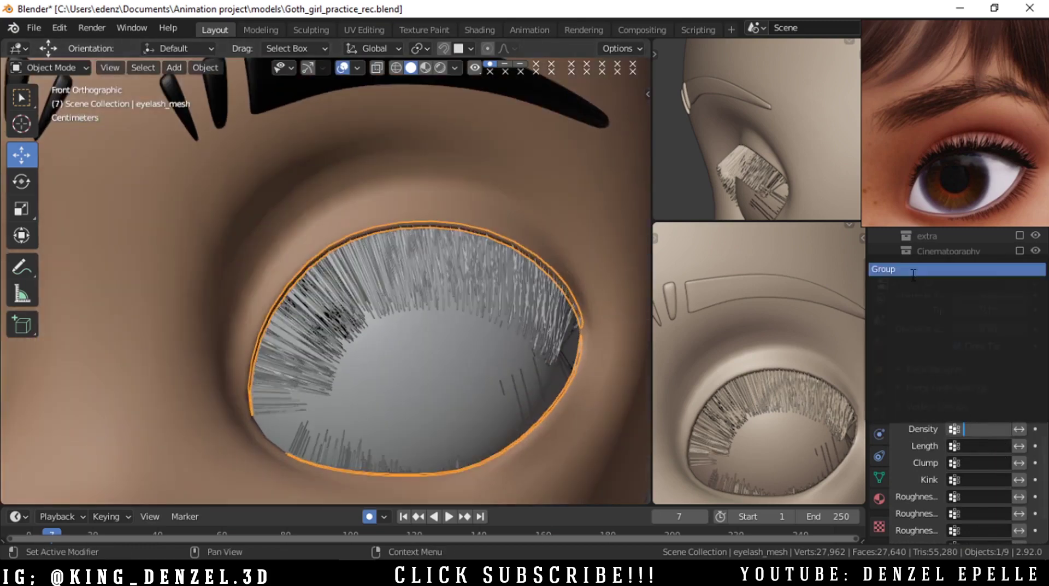
click(901, 263)
scroll(928, 407, up, 15)
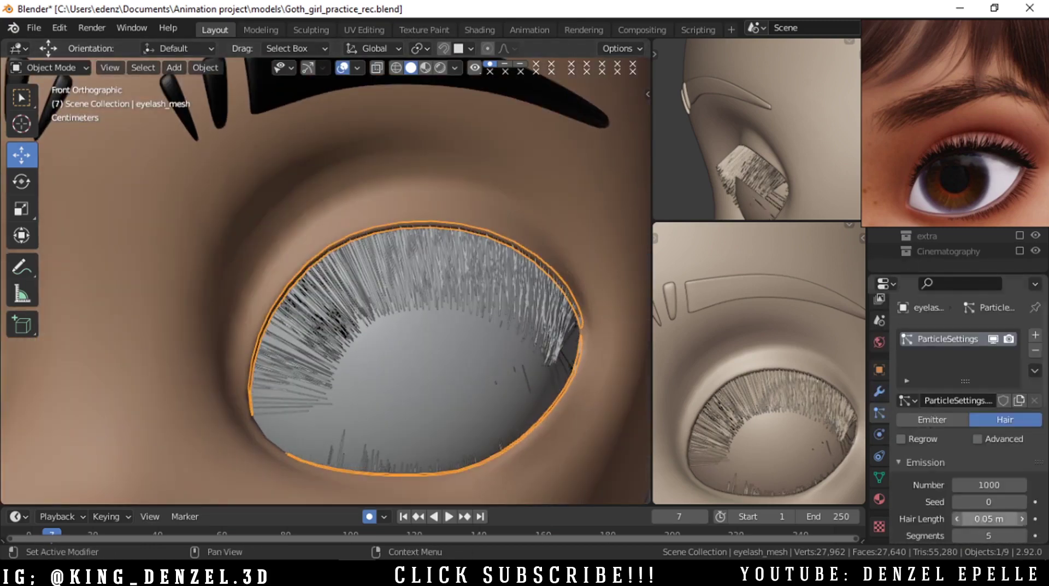
key(BackSpace)
Switch the eyelash mesh to Particle Edit mode with X mirroring and children display enabled.
scroll(415, 307, down, 5)
key(ctrl+Tab)
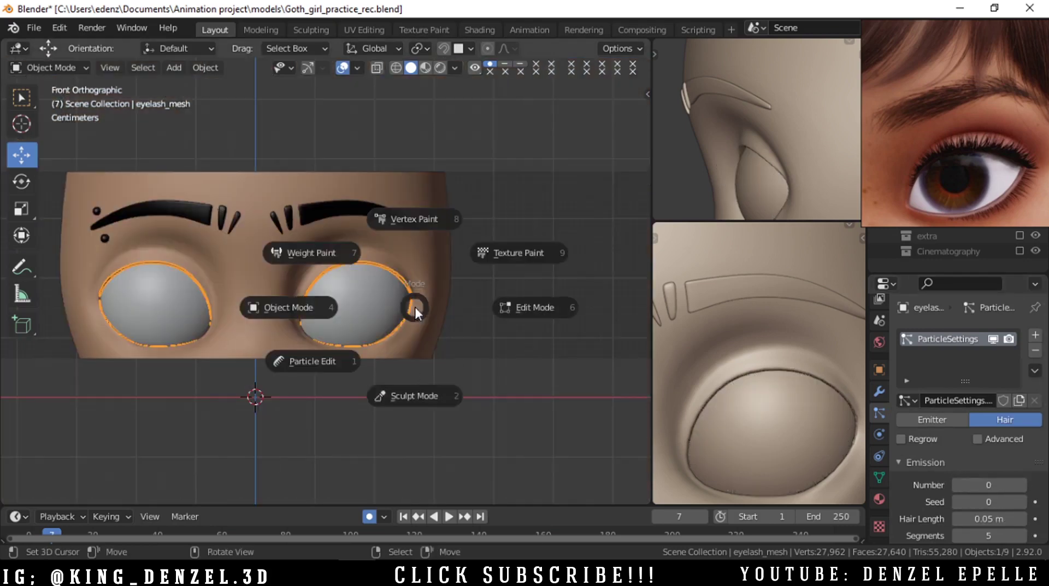
click(305, 358)
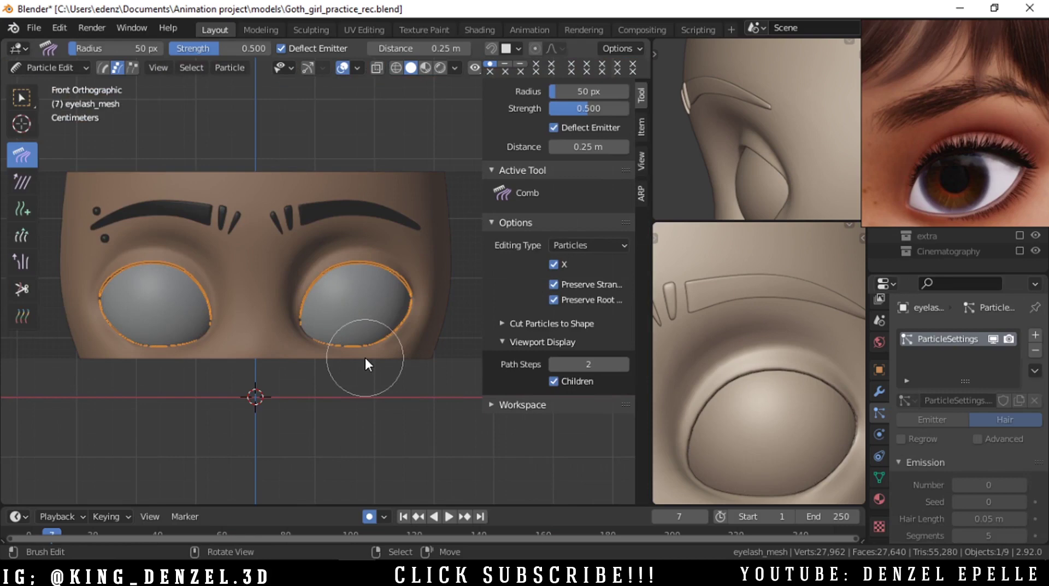
key(n)
Choose the Add brush for placing hairs near the outer corner of the upper eyelash strip.
scroll(415, 311, up, 4)
scroll(373, 291, down, 4)
scroll(373, 291, up, 5)
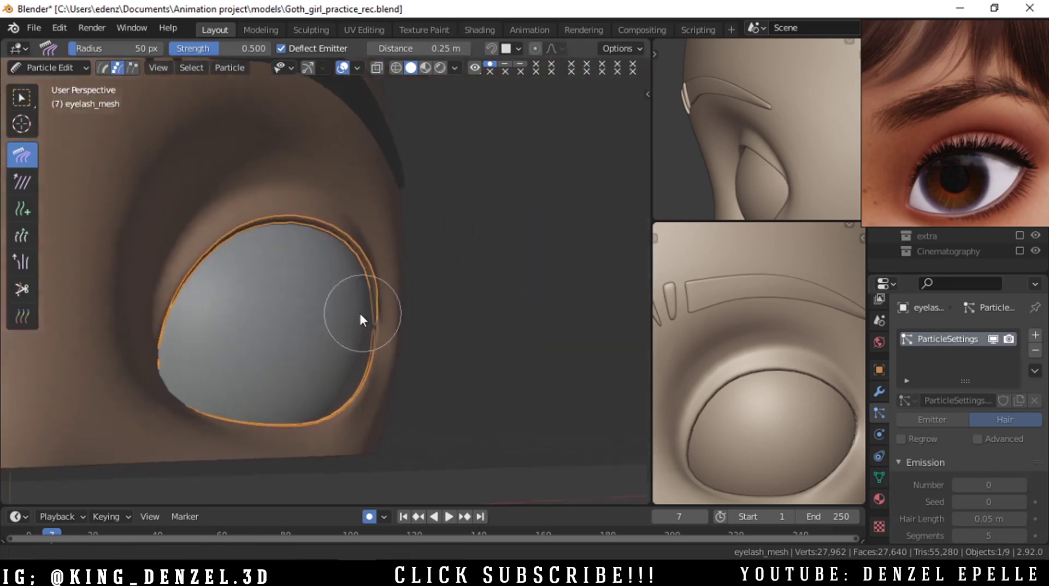
scroll(360, 317, up, 4)
click(14, 217)
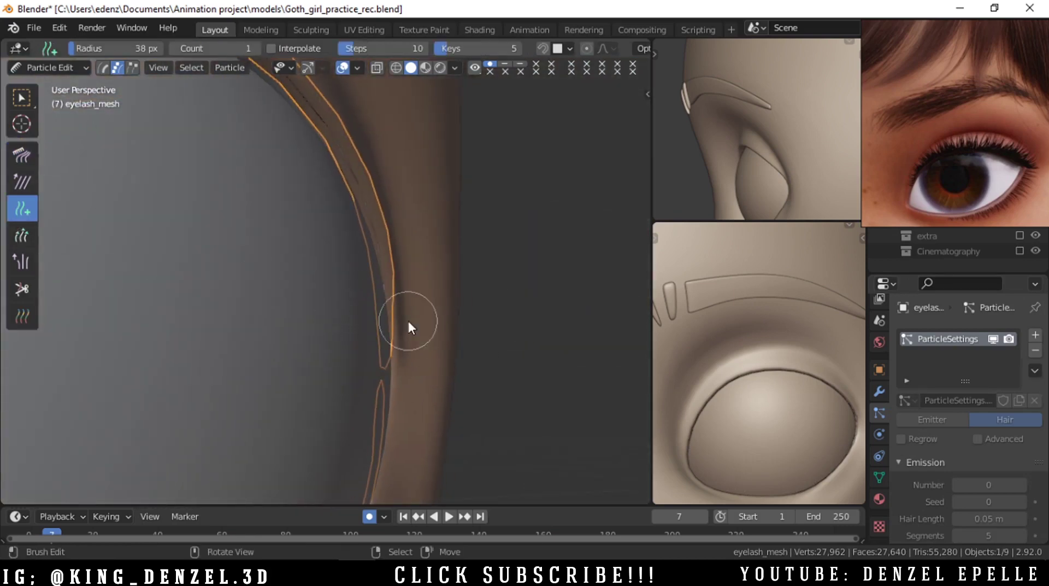
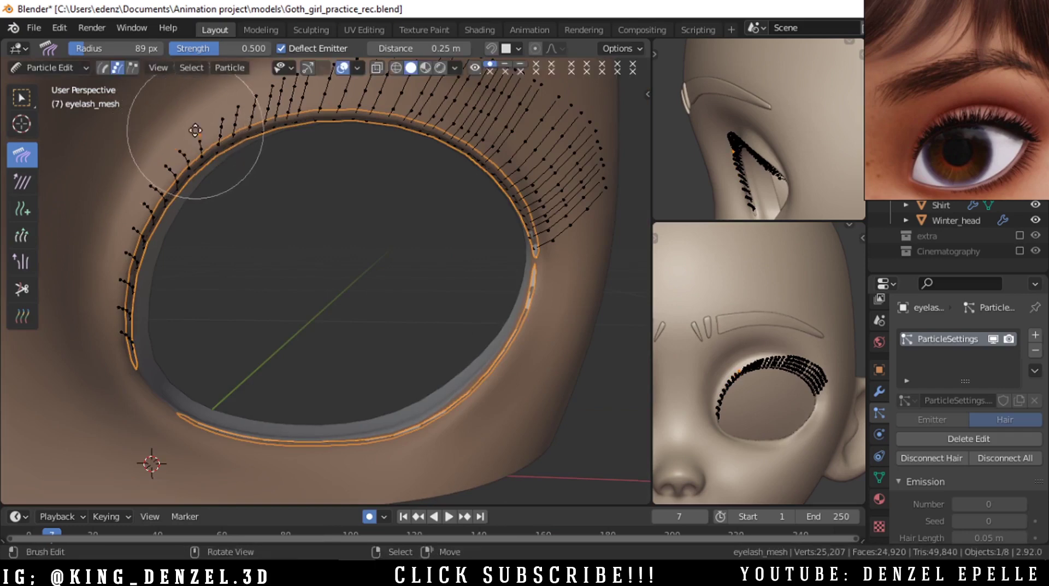
Move the tip of a short lash on the inner half of the upper eyelid to adjust its length.
right_drag(237, 106, 240, 85)
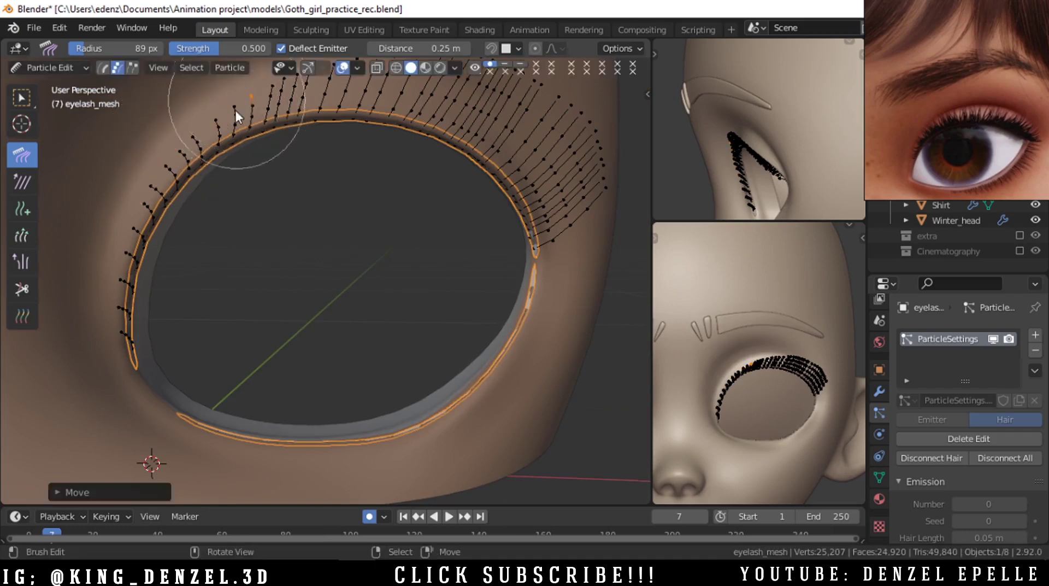
scroll(287, 330, down, 4)
key(grave)
click(246, 292)
scroll(431, 214, up, 2)
scroll(431, 215, down, 3)
In top view with X-ray on, circle-select a middle row of keys along the outer upper lashes.
middle_drag(431, 273, 219, 154)
key(KP_7)
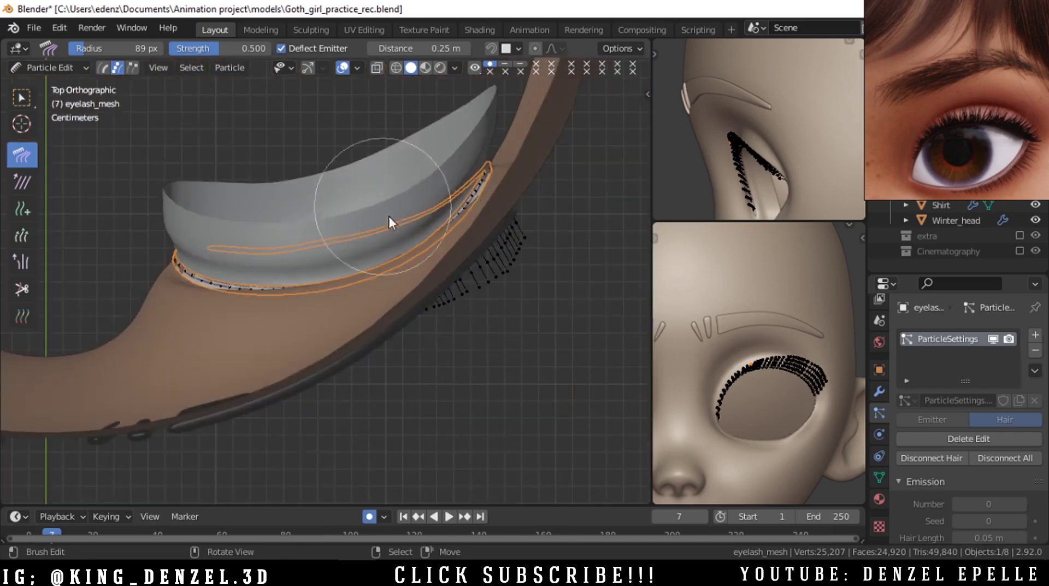
scroll(476, 256, up, 2)
scroll(486, 213, up, 1)
key(f)
scroll(514, 164, up, 9)
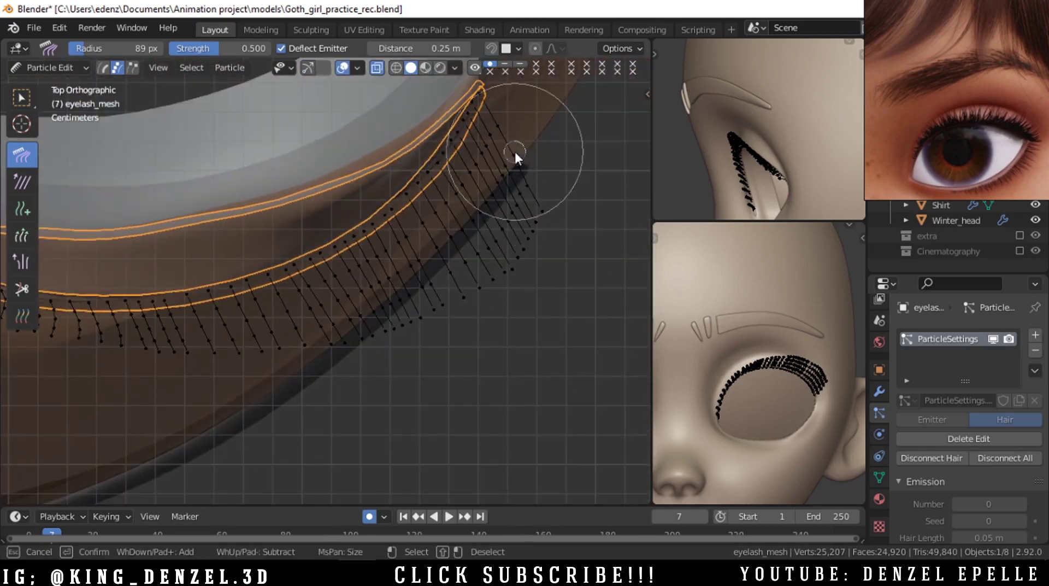
mouse_move(509, 160)
mouse_down()
mouse_move(457, 235)
mouse_move(192, 339)
mouse_move(178, 330)
mouse_move(115, 334)
mouse_up()
middle_drag(112, 326, 183, 313)
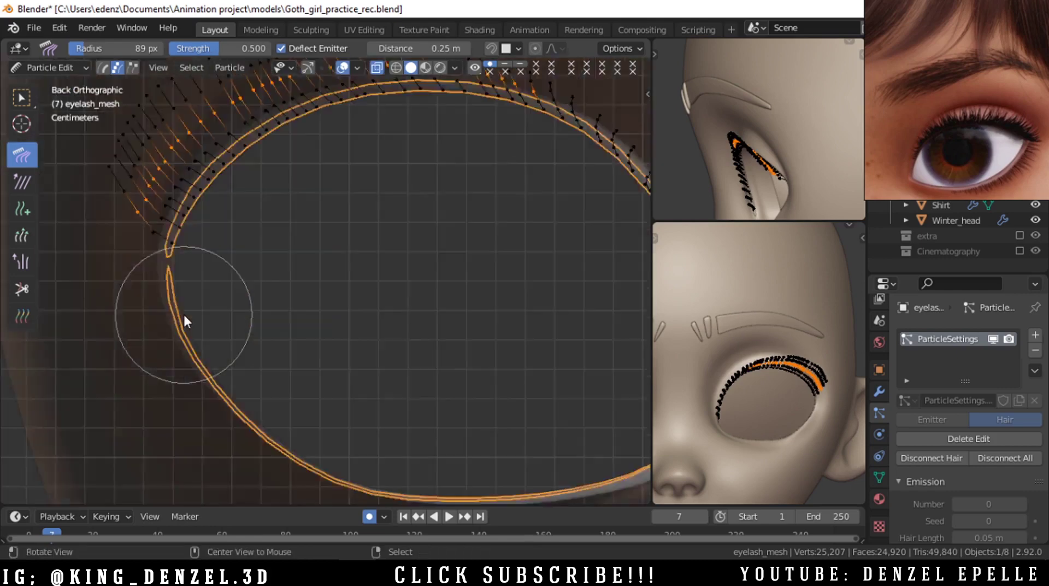
In right side view, lower the selected lash keys slightly along Z to curve the upper lashes.
key(grave)
click(339, 252)
key(g)
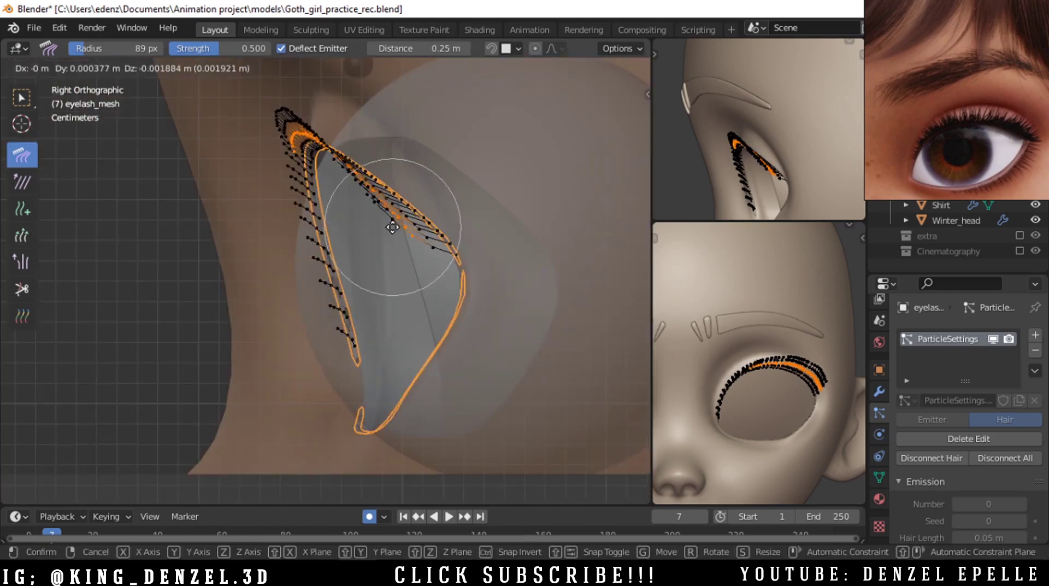
right_click(394, 228)
key(g)
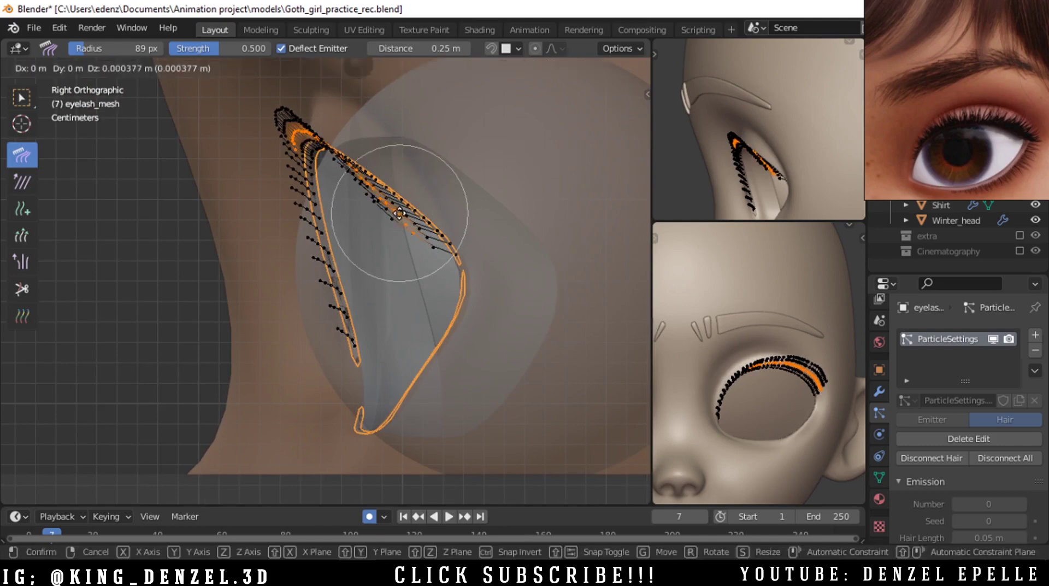
key(z)
click(405, 227)
Inspect the curved upper lashes in front view and deselect all hair keys.
middle_drag(405, 227, 451, 250)
key(grave)
click(440, 224)
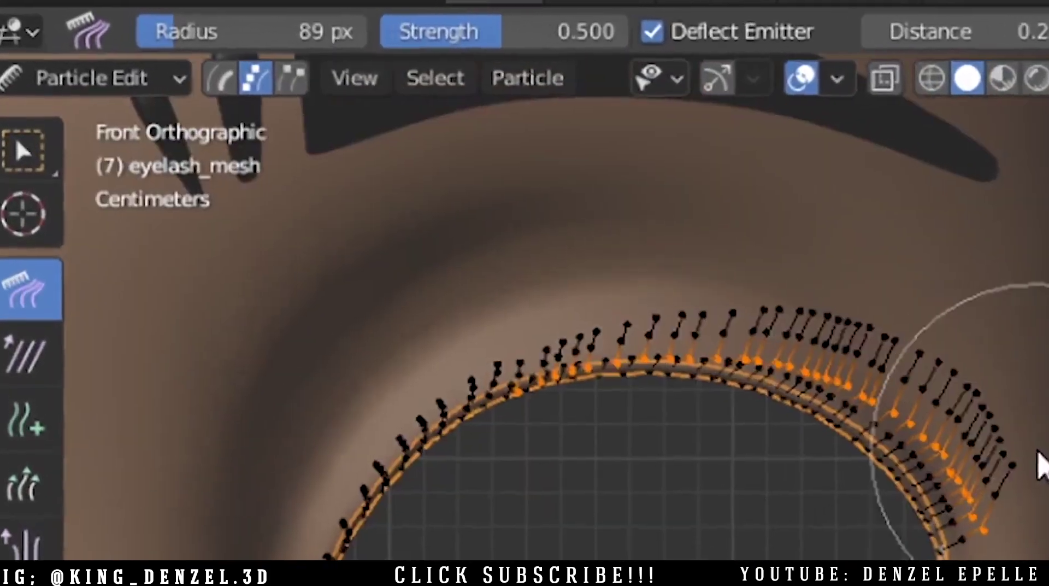
scroll(1037, 451, up, 2)
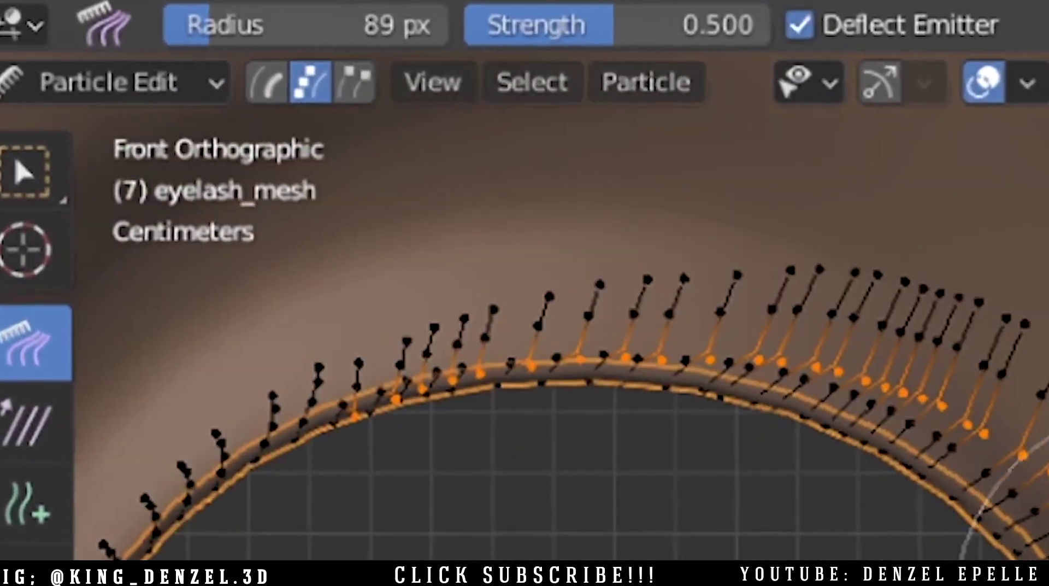
key(a)
key(alt+a)
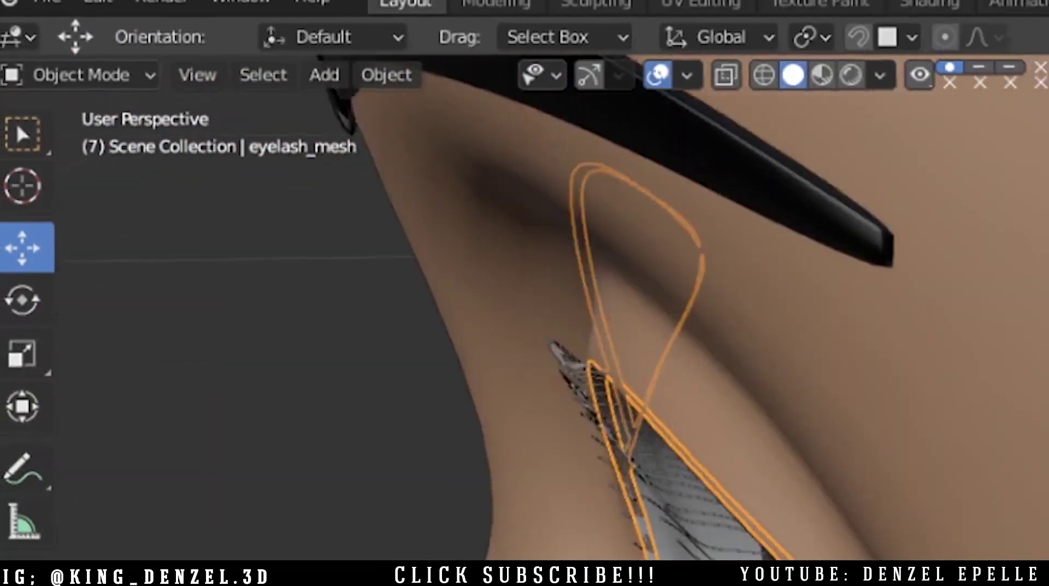
In Particle Edit mode, smooth the outer upper lashes with the Smooth brush at a 131 px radius.
key(grave)
click(579, 409)
key(ctrl+Tab)
click(213, 365)
middle_drag(415, 279, 328, 322)
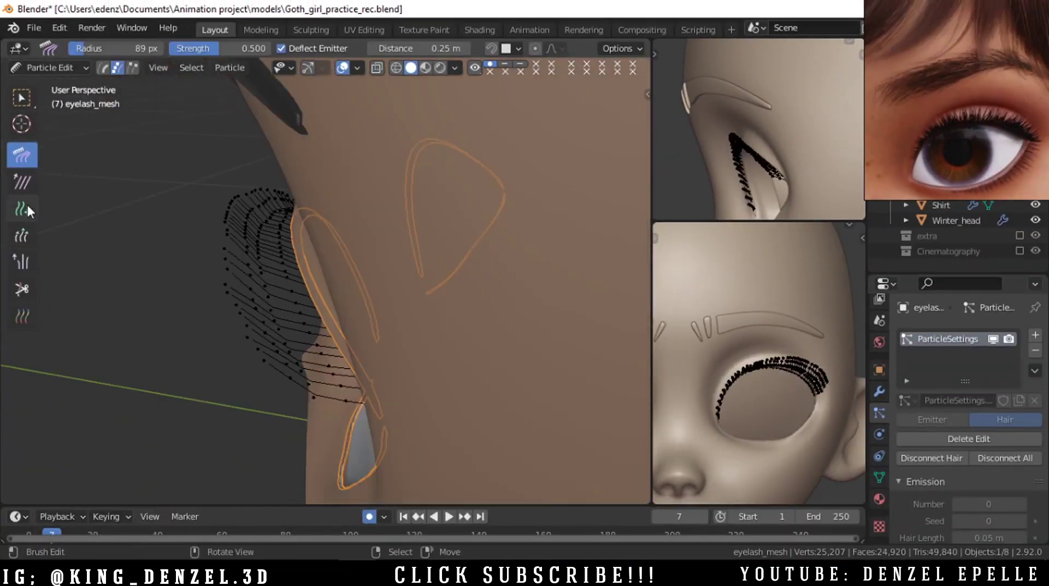
click(23, 183)
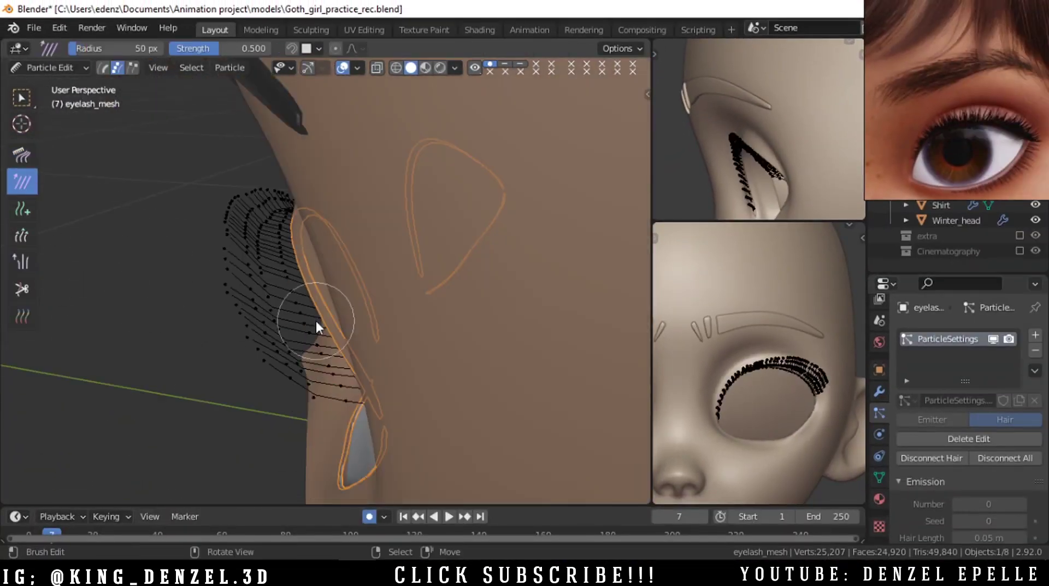
key(f)
click(318, 423)
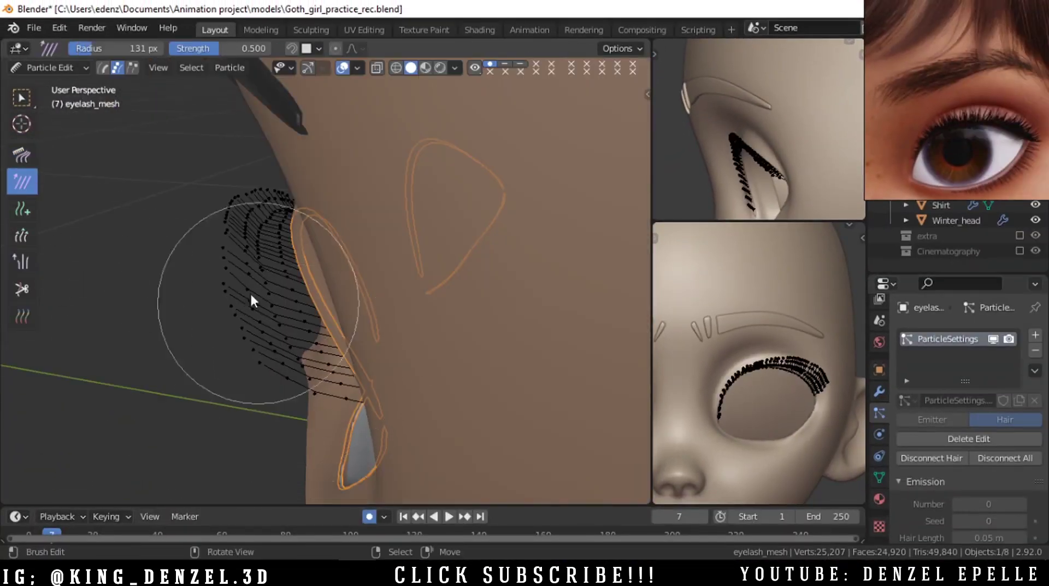
middle_drag(283, 300, 250, 381)
Examine the smoothed upper lashes in Object Mode, from an angle and in front view.
key(ctrl+Tab)
click(167, 377)
middle_drag(167, 377, 548, 239)
key(grave)
click(393, 246)
scroll(408, 290, up, 4)
Return to Particle Edit mode and add a single hair in the gap along the outer upper eyelid.
key(ctrl+Tab)
click(596, 303)
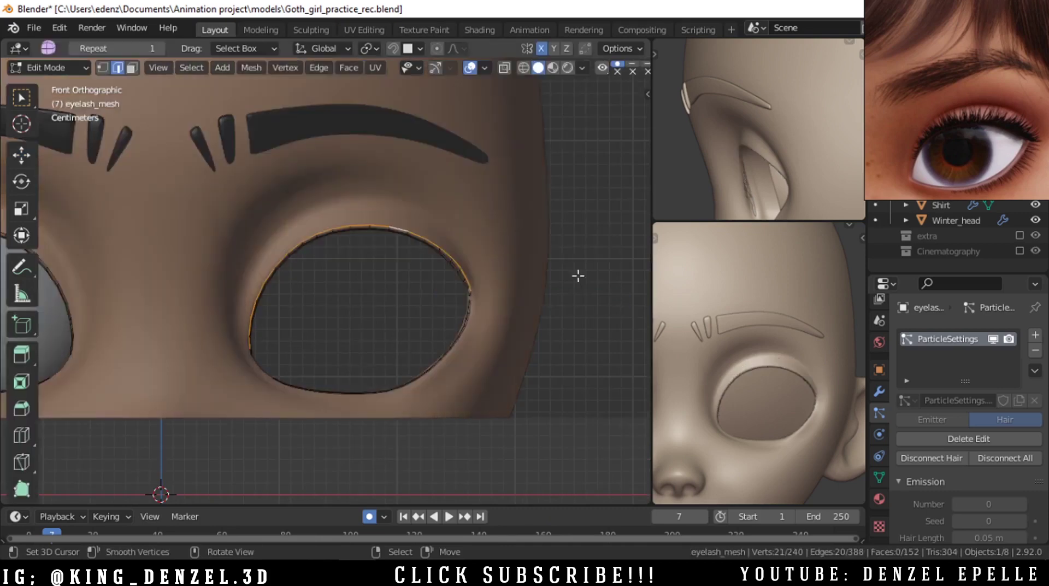
scroll(604, 306, up, 1)
key(ctrl+Tab)
click(558, 312)
shift+middle_drag(558, 303, 397, 336)
scroll(395, 325, up, 7)
click(20, 210)
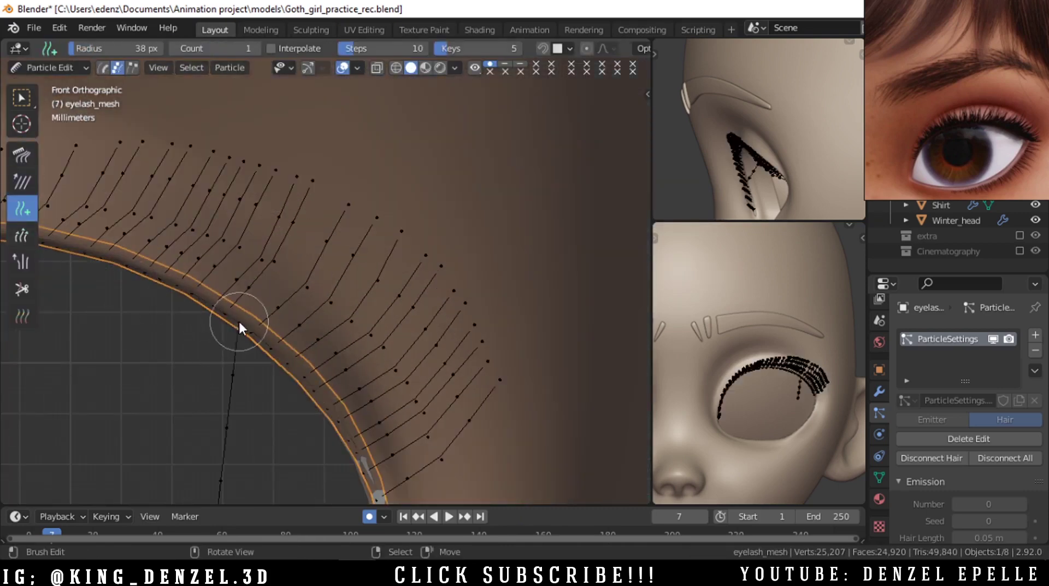
click(240, 321)
Select the whole added hair and move it up in front view among the outer upper lashes.
scroll(245, 360, down, 5)
key(l)
key(g)
click(459, 165)
In right side view, move a key of the added lash toward the row of neighbouring lashes.
middle_drag(443, 237, 330, 342)
key(grave)
click(402, 334)
right_click(297, 240)
key(g)
click(285, 206)
key(alt+z)
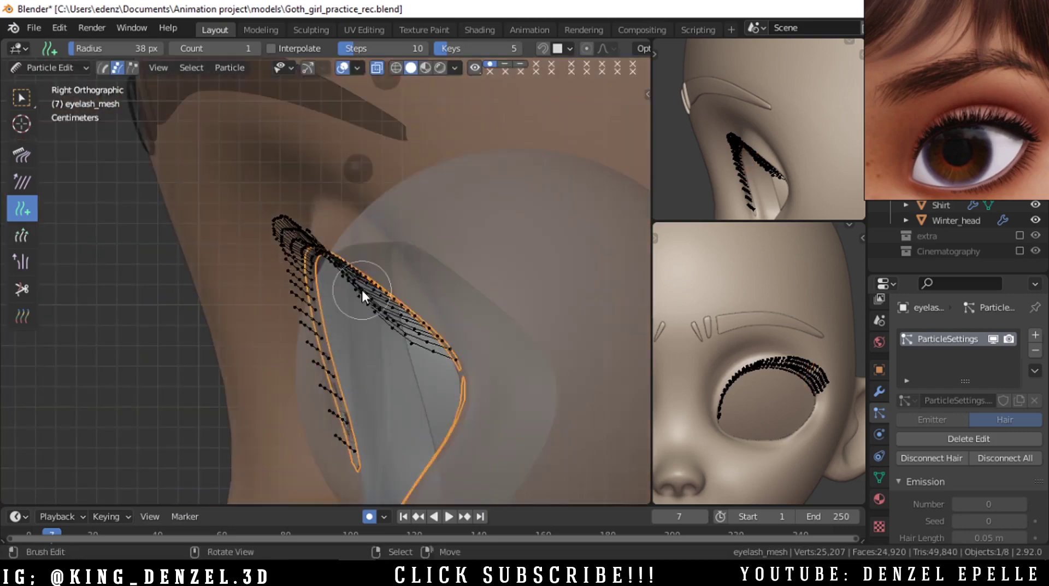
Select the added lash's tip in an angled view and reposition it in right side view.
key(alt+z)
middle_drag(362, 287, 424, 290)
right_click(378, 228)
key(grave)
click(420, 228)
key(g)
key(g)
click(301, 257)
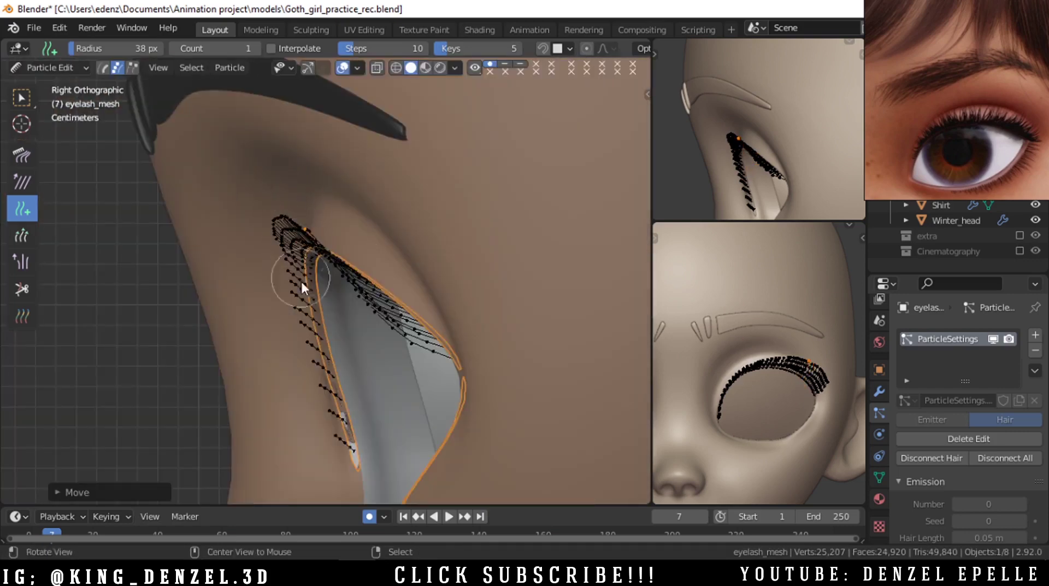
In front view, move the added lash's tip to match the length and direction of its neighbours.
middle_drag(302, 256, 434, 284)
key(grave)
click(478, 229)
key(g)
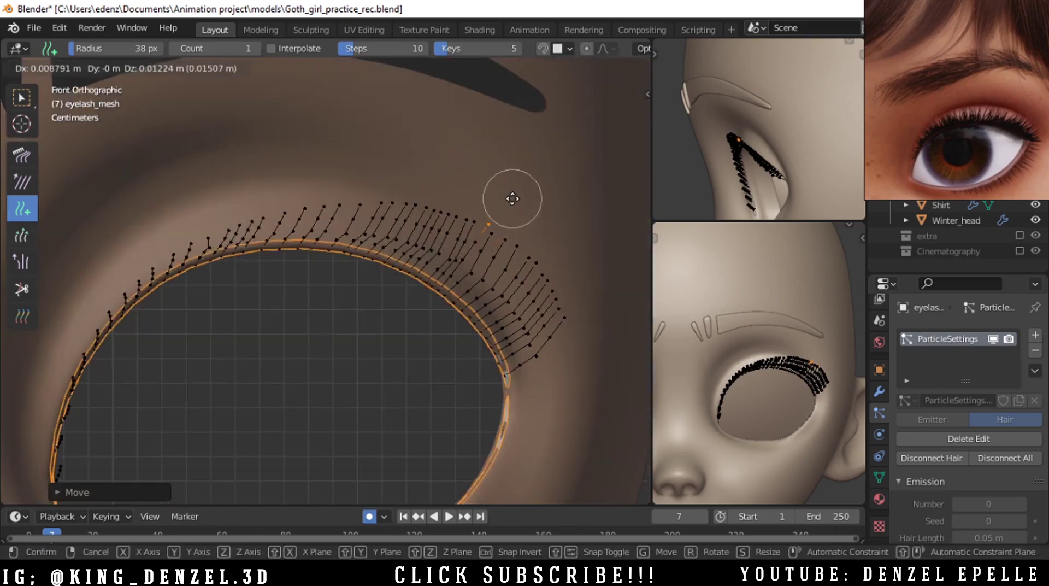
click(503, 211)
Deselect all hair keys and lengthen the upper lashes with the Length brush set to Grow at a 120 px radius.
scroll(483, 337, up, 2)
key(a)
key(alt+a)
click(11, 236)
mouse_move(530, 257)
mouse_down()
mouse_move(331, 175)
mouse_move(108, 228)
mouse_up()
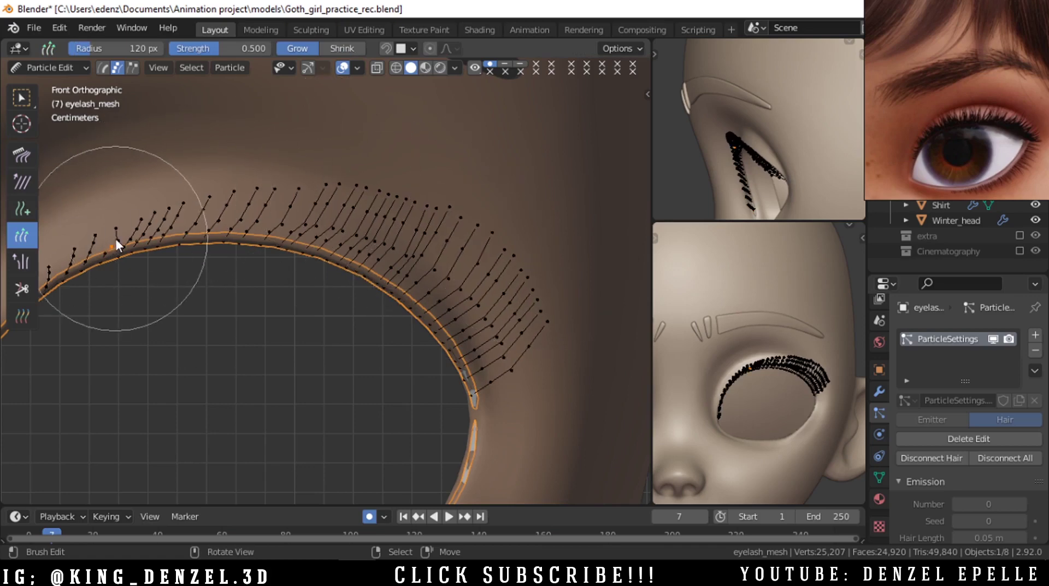
In Particle Edit mode, move the tips of the outermost upper lashes together to form small pointed clumps.
click(21, 182)
scroll(350, 307, down, 4)
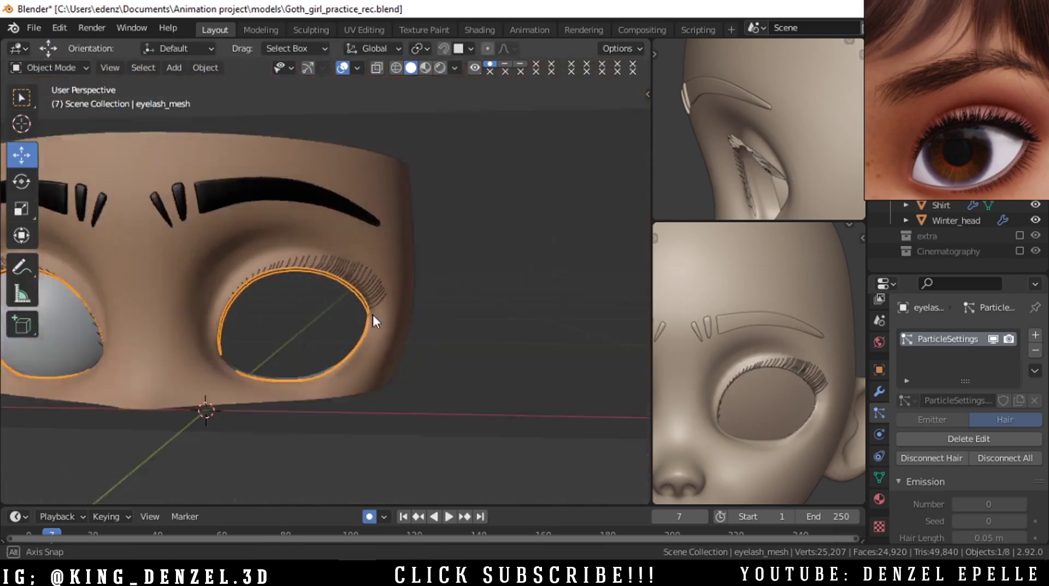
key(ctrl+Tab)
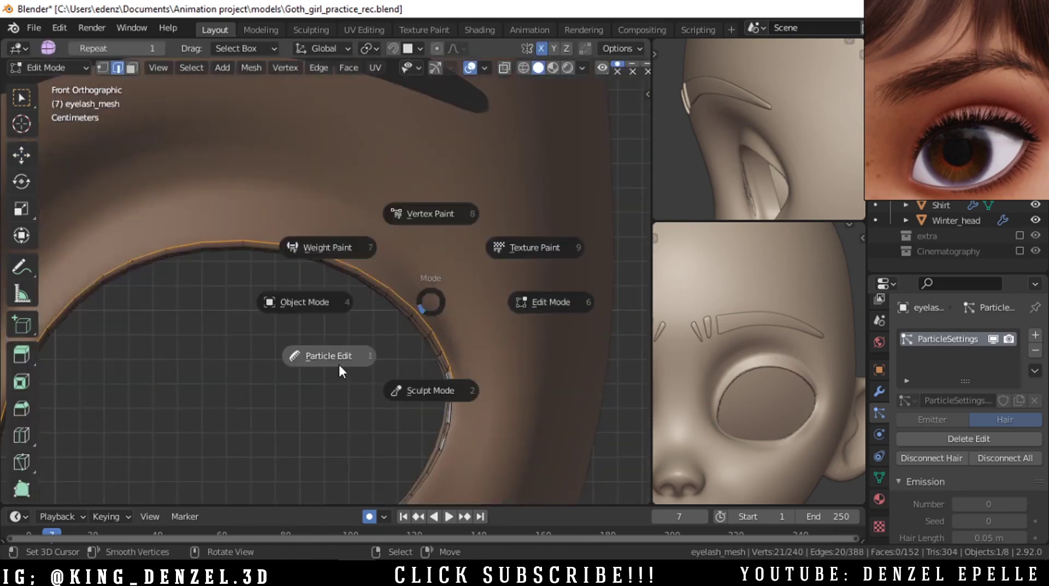
click(276, 355)
mouse_move(368, 281)
mouse_down()
mouse_move(346, 233)
mouse_move(356, 224)
mouse_up()
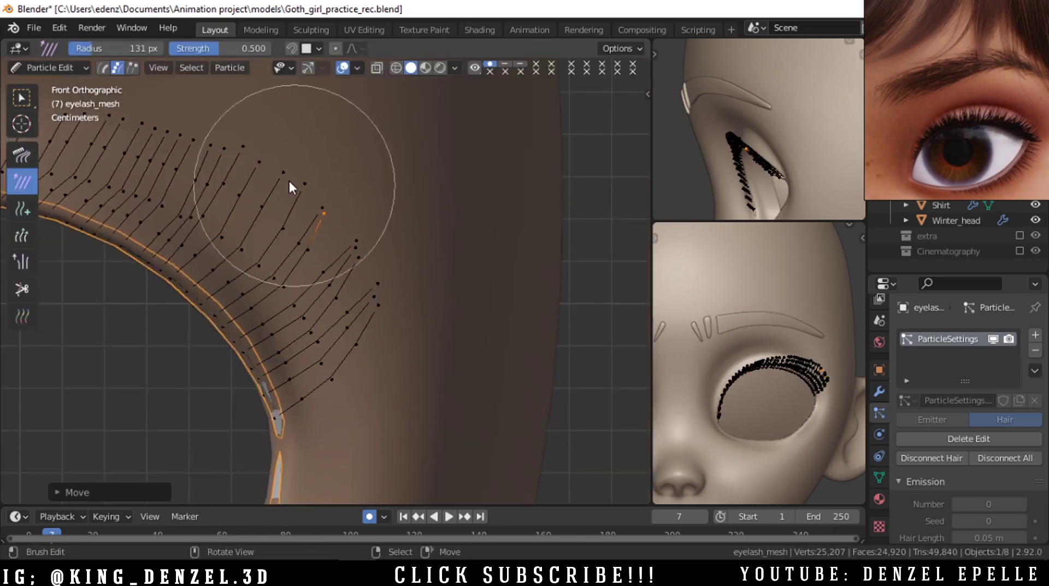
key(g)
right_drag(320, 188, 320, 187)
Pull the tips of the next upper lashes inward from the outer corner together and check them in Object Mode.
right_drag(307, 185, 261, 152)
click(269, 160)
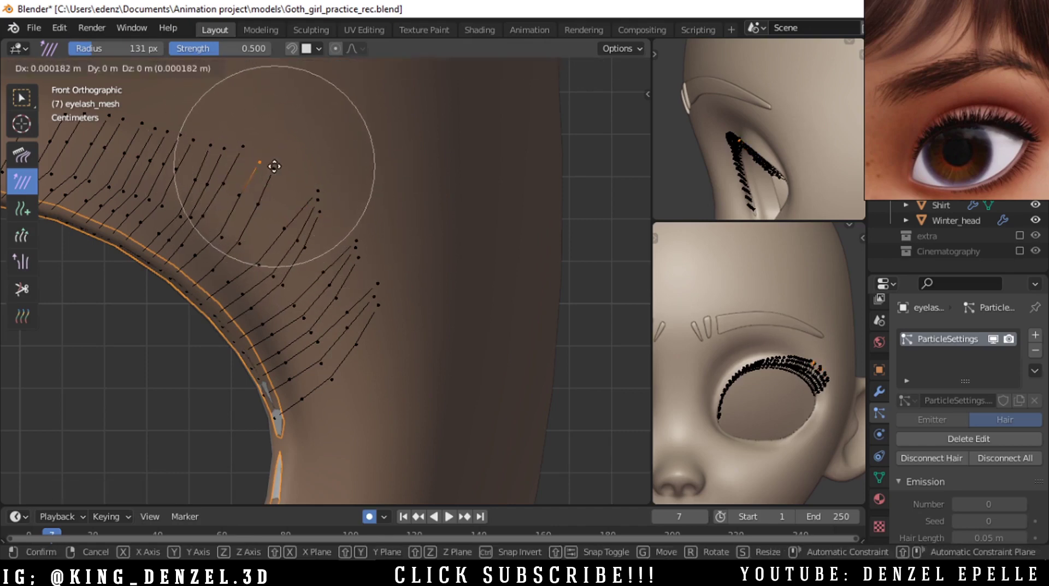
key(g)
click(228, 151)
mouse_move(212, 145)
right_down()
mouse_move(206, 154)
mouse_move(225, 151)
right_up()
scroll(372, 322, down, 5)
key(ctrl+Tab)
click(298, 330)
scroll(405, 326, down, 4)
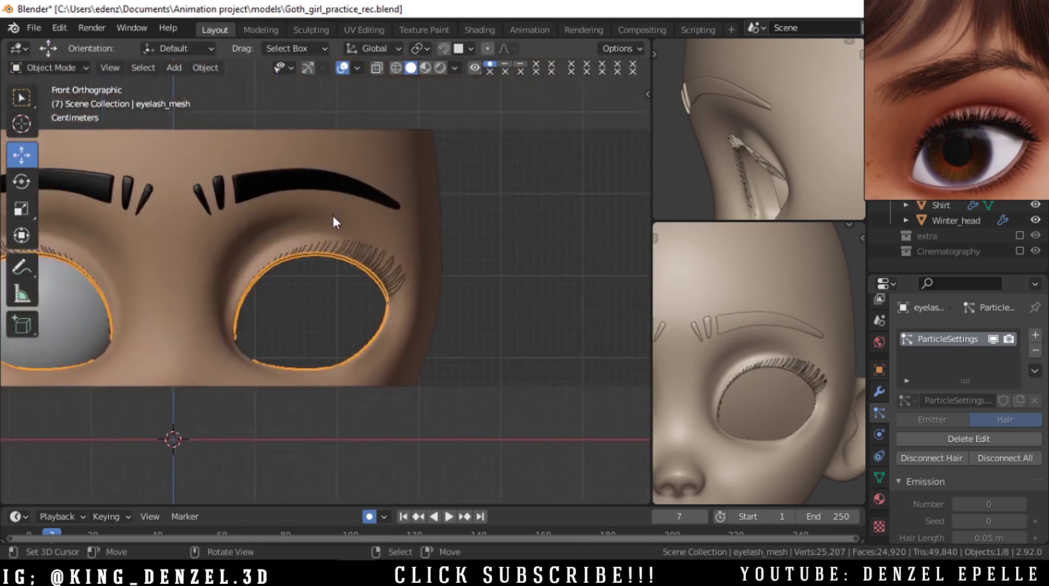
Back in Particle Edit mode, pair up the lash tips along the middle of the upper eyelid into clumps.
scroll(324, 276, up, 5)
key(ctrl+Tab)
click(213, 249)
scroll(380, 248, up, 4)
shift+middle_drag(435, 211, 431, 277)
scroll(430, 277, up, 3)
right_drag(496, 275, 505, 275)
right_drag(488, 271, 482, 264)
mouse_move(451, 257)
right_down()
mouse_move(442, 239)
mouse_move(440, 249)
right_up()
right_drag(424, 259, 391, 235)
right_drag(390, 237, 392, 240)
right_drag(366, 237, 287, 218)
right_click(340, 227)
Adjust two more lash tips toward the inner part of the upper eyelid and return to Object Mode.
scroll(300, 273, down, 6)
scroll(328, 292, up, 5)
mouse_move(242, 245)
right_down()
mouse_move(226, 235)
mouse_move(267, 227)
mouse_move(229, 236)
right_up()
right_drag(209, 302, 200, 308)
scroll(349, 353, down, 6)
key(ctrl+Tab)
scroll(382, 327, down, 5)
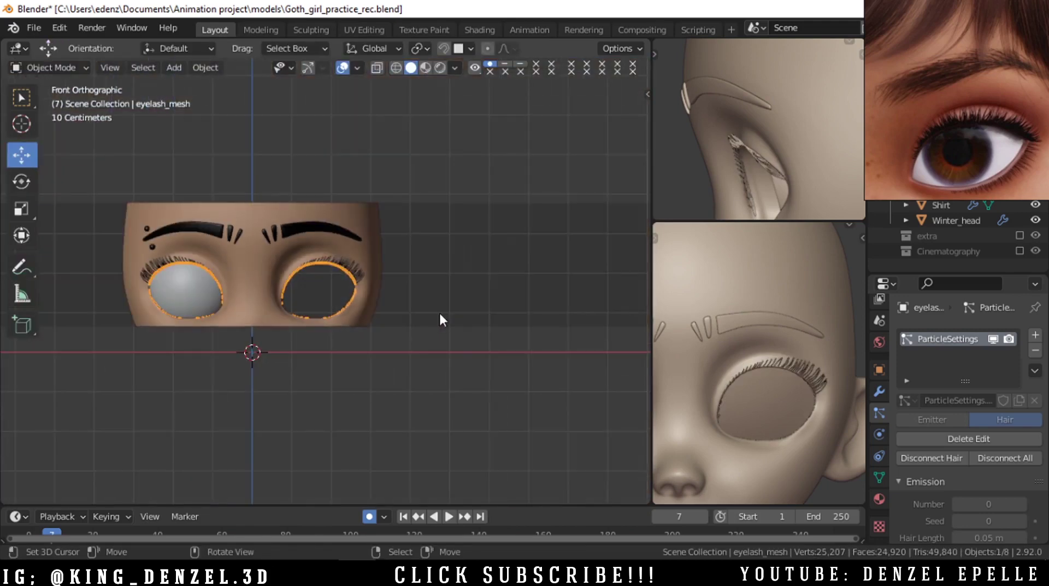
Set the hair particle system's viewport Strand Steps to 7.
scroll(923, 437, down, 10)
scroll(923, 399, up, 8)
click(936, 381)
click(941, 400)
click(1023, 469)
scroll(329, 281, up, 9)
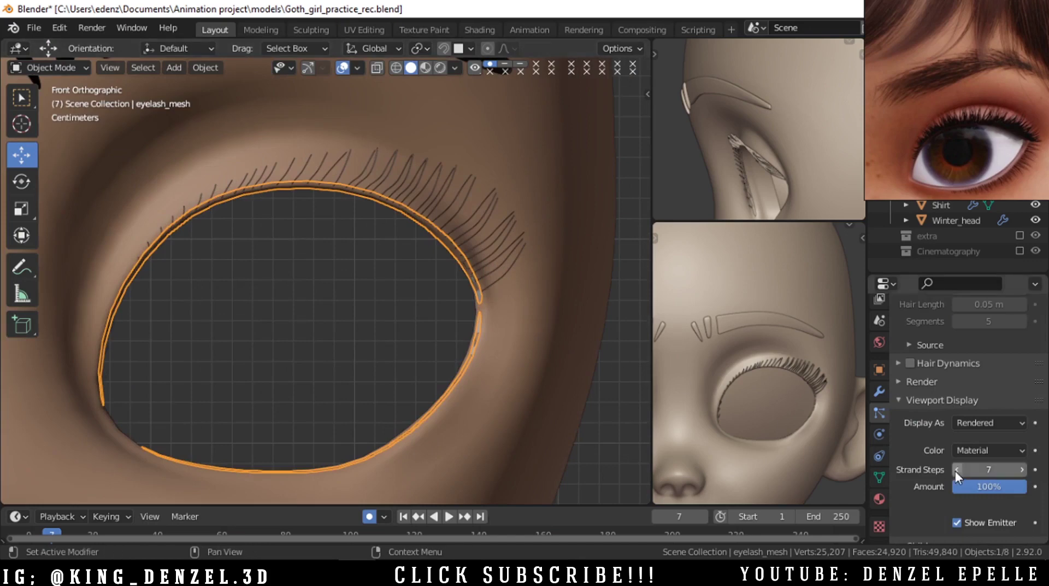
click(941, 400)
scroll(425, 241, up, 5)
In Particle Edit mode, reposition the tip of a single lash among the outer clumps and check it in Object Mode.
key(ctrl+Tab)
click(304, 296)
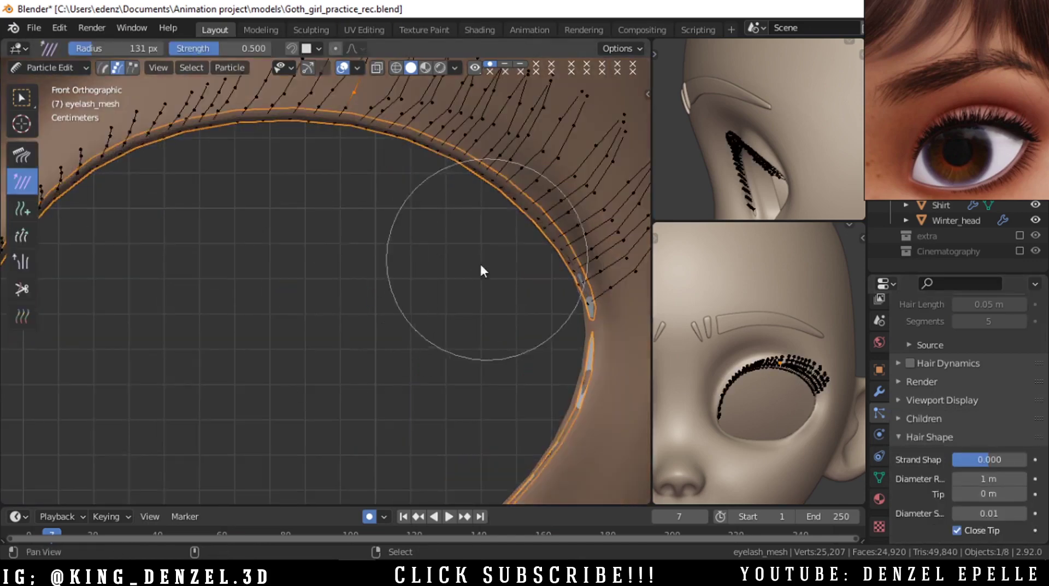
shift+middle_drag(455, 279, 353, 375)
right_drag(474, 190, 509, 191)
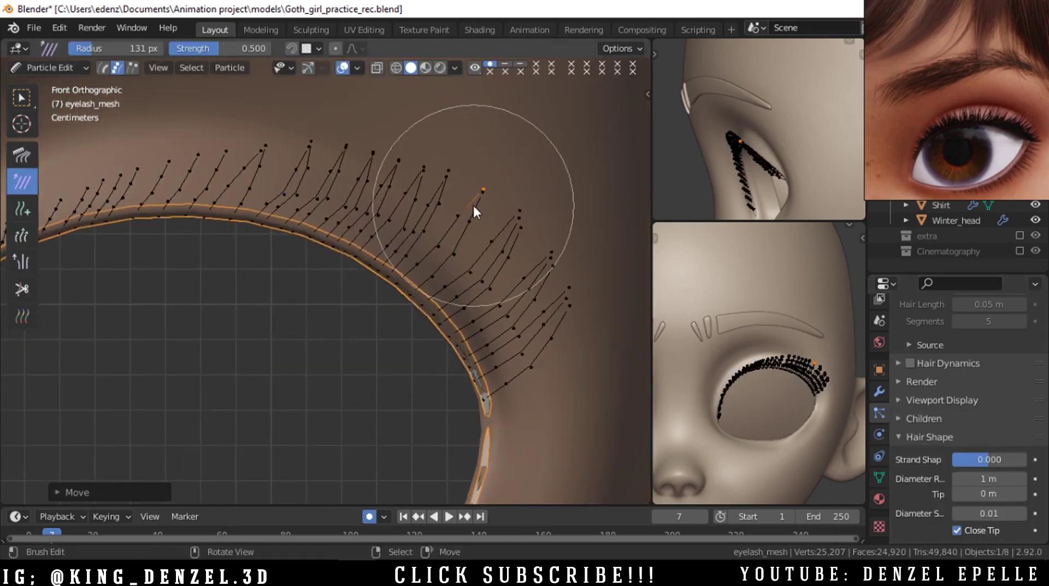
key(ctrl+Tab)
click(473, 240)
scroll(473, 241, down, 2)
key(ctrl+Tab)
click(475, 253)
scroll(464, 284, down, 1)
key(ctrl+Tab)
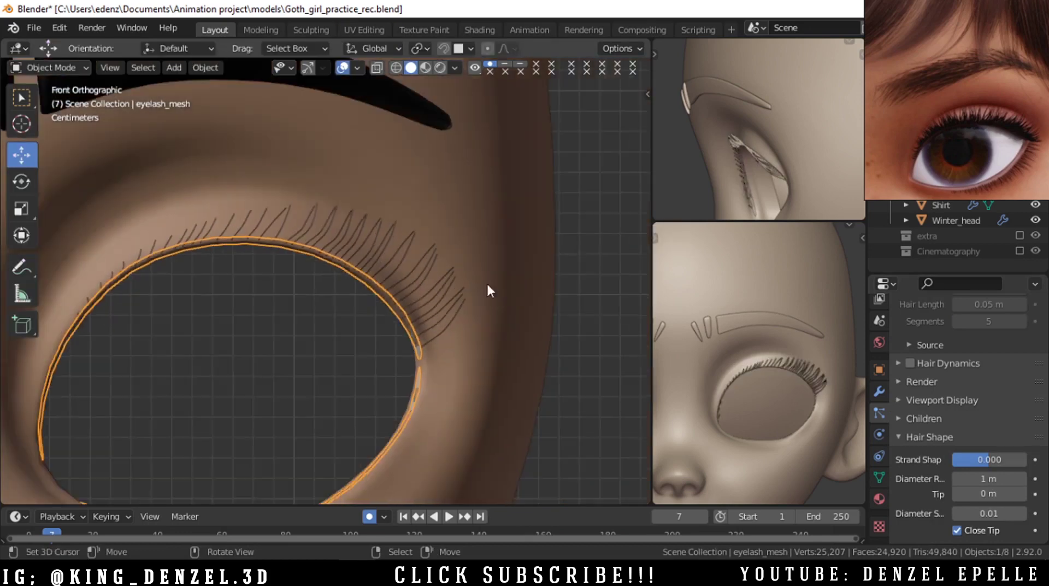
click(395, 327)
Refine the outer lash clumps in Particle Edit mode by moving their tips, and return to Object Mode.
scroll(395, 334, up, 3)
key(ctrl+Tab)
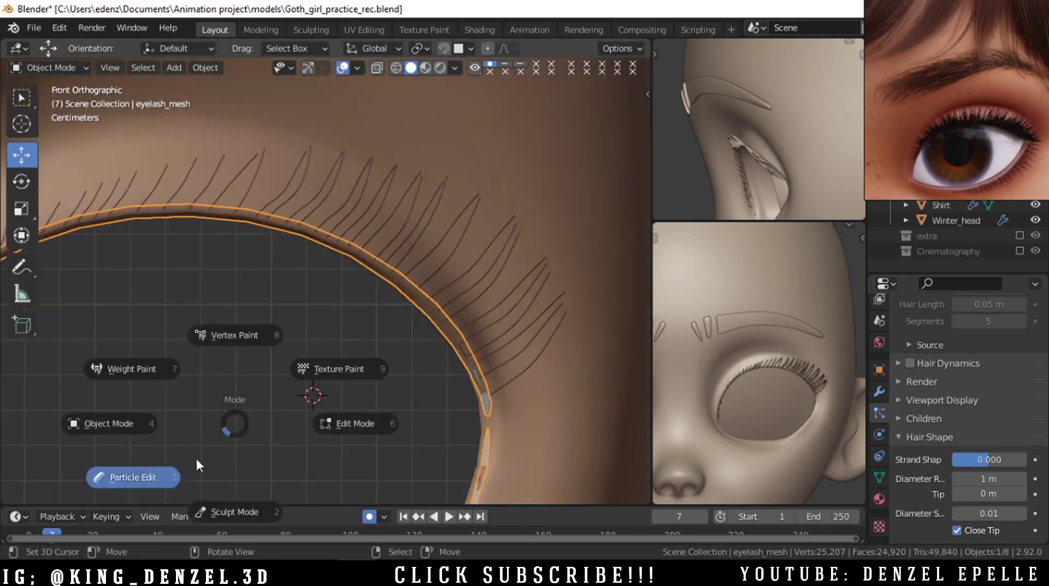
click(202, 449)
key(g)
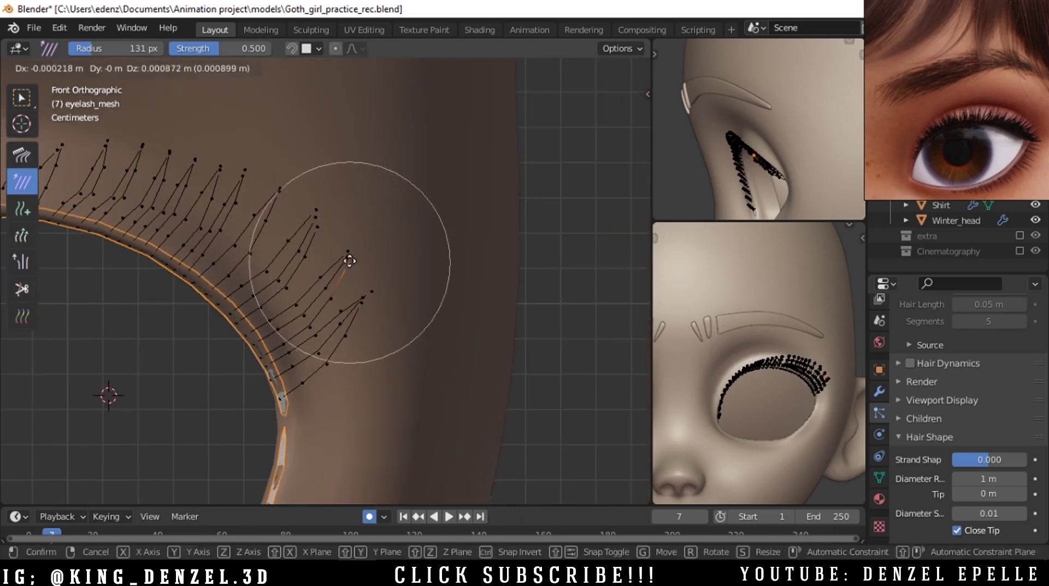
click(316, 222)
key(ctrl+Tab)
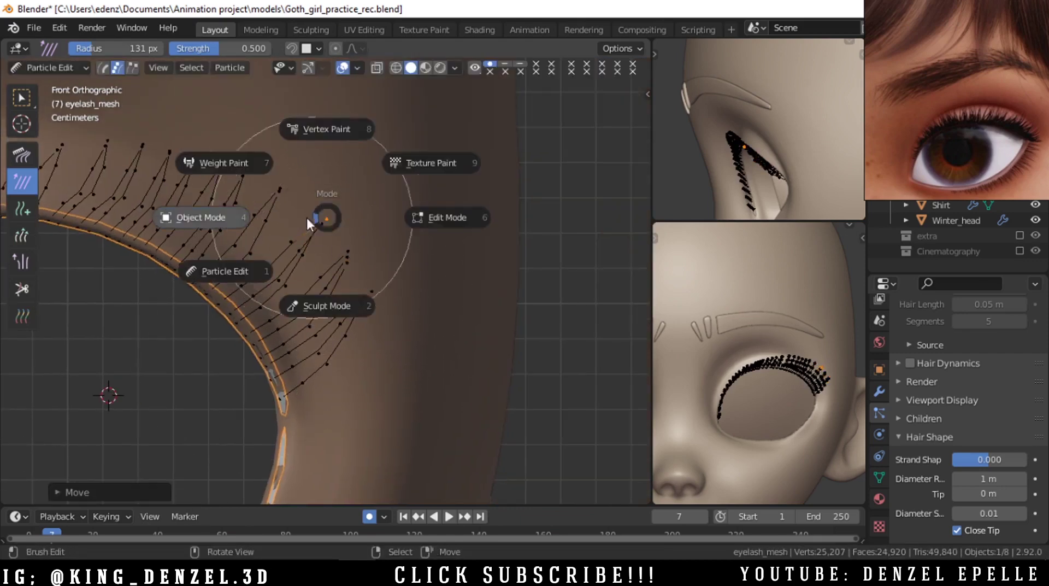
click(202, 216)
scroll(363, 372, down, 10)
shift+middle_drag(303, 326, 410, 310)
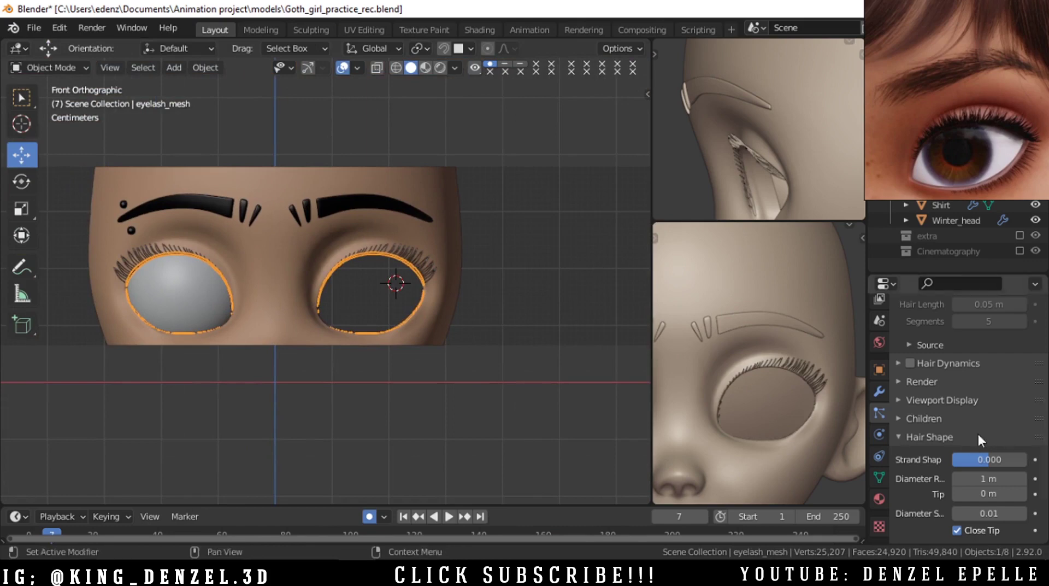
Check the eyelash mesh's transform and scale values.
scroll(977, 431, up, 8)
key(n)
key(n)
key(n)
click(641, 96)
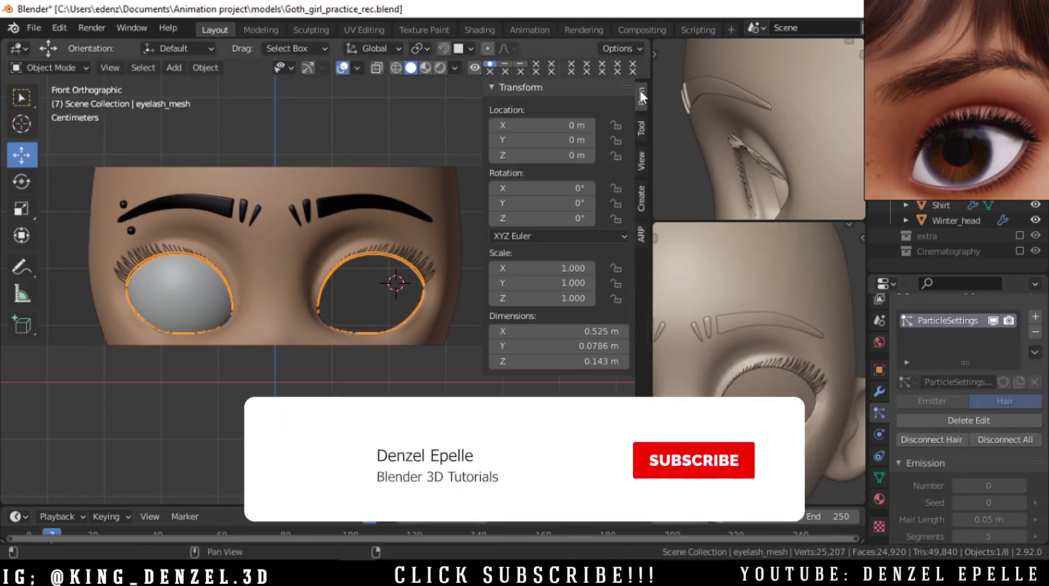
key(n)
Rename the upper lash particle system to lash_up.
scroll(444, 261, up, 5)
middle_drag(463, 247, 419, 322)
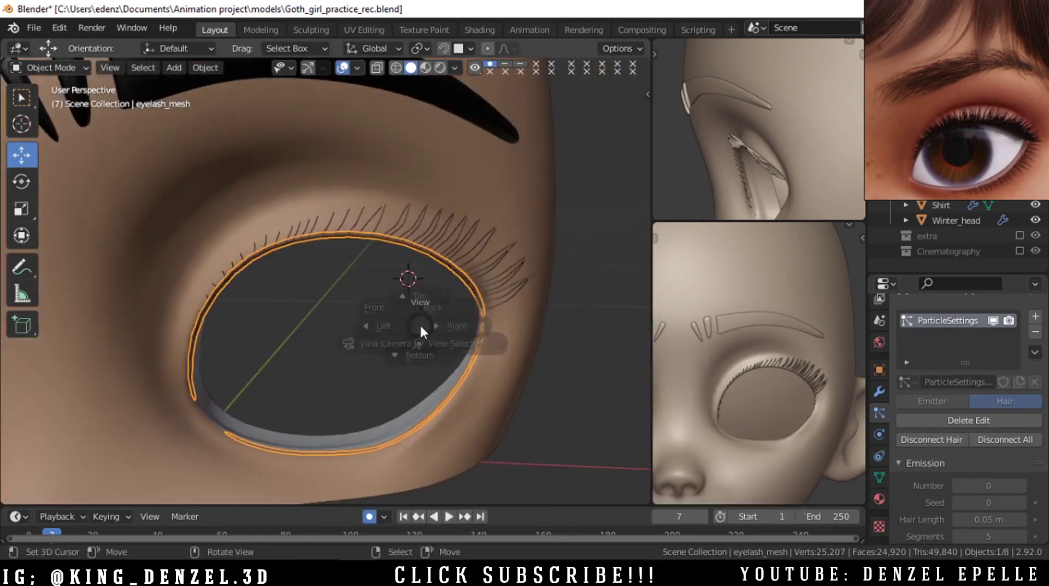
scroll(934, 379, up, 1)
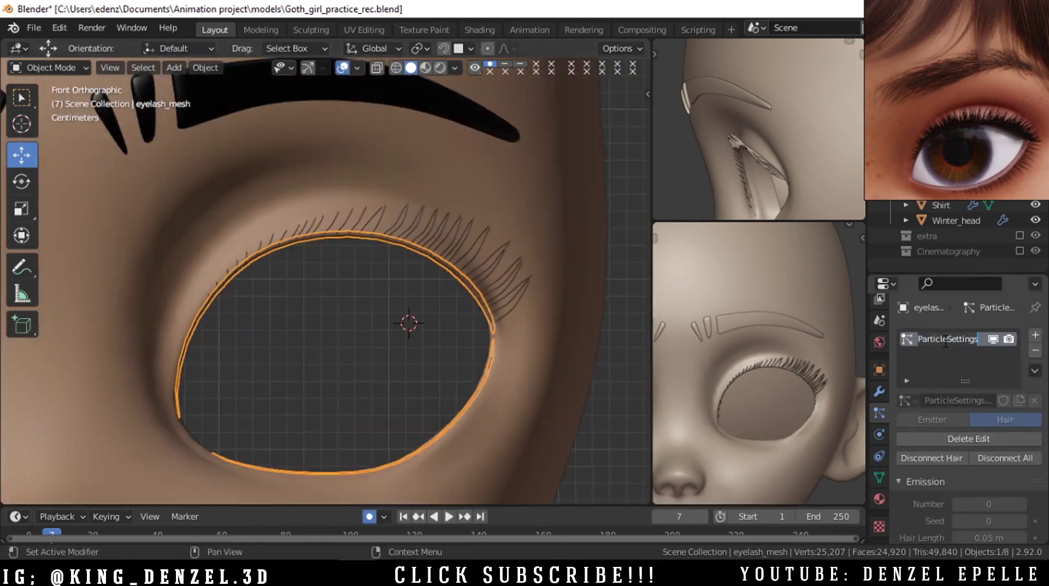
text(lash_up)
key(Return)
Enable Simple children for the upper lash particle system.
scroll(938, 361, down, 8)
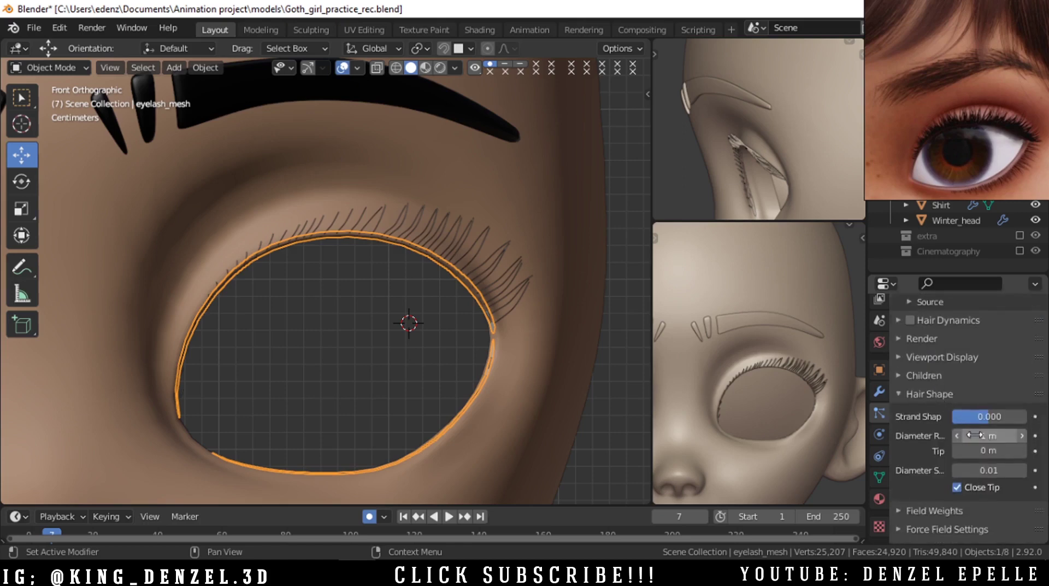
click(939, 394)
click(935, 426)
click(969, 421)
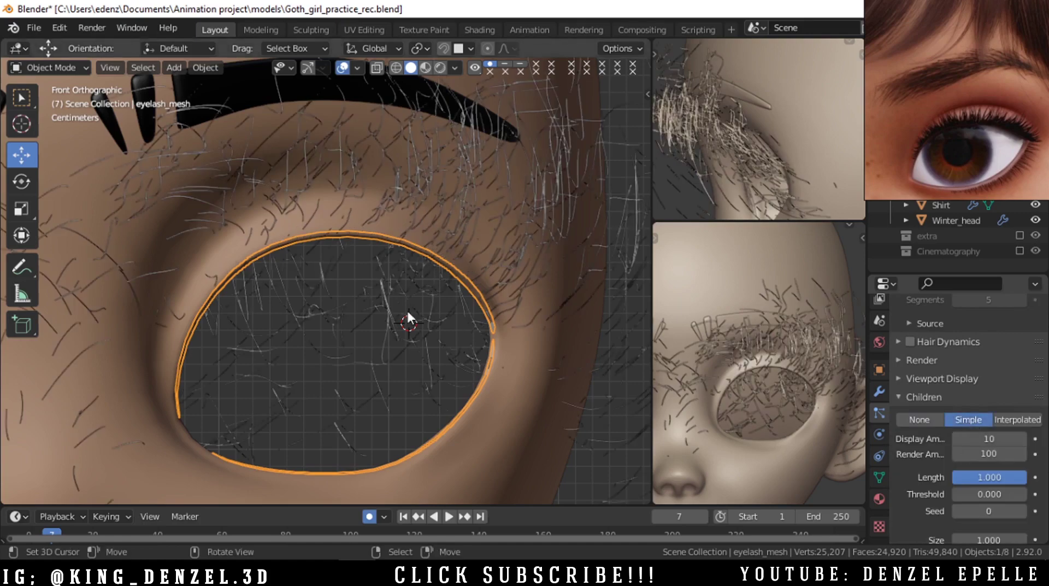
Set the lash children's radius to 0.01 m and check the lashes from an angle and the front.
scroll(431, 317, down, 5)
scroll(408, 308, down, 2)
scroll(1002, 483, down, 2)
drag(991, 516, 956, 516)
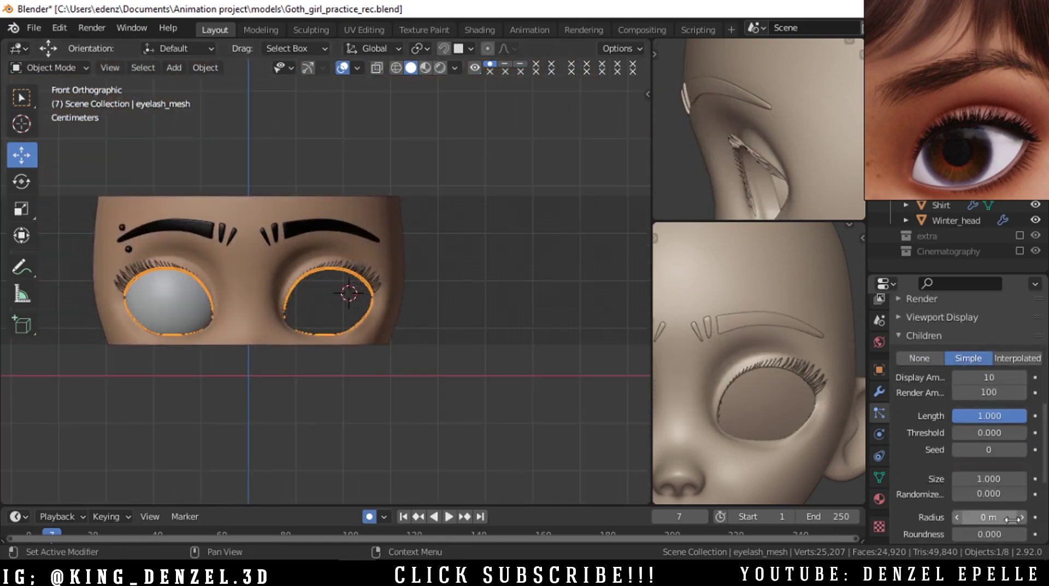
scroll(533, 277, up, 8)
middle_drag(397, 333, 471, 389)
key(grave)
click(325, 274)
Set the children's Clump value to 1.000 so each group of lashes tapers to a point.
scroll(968, 462, down, 5)
click(926, 446)
drag(961, 470, 1002, 476)
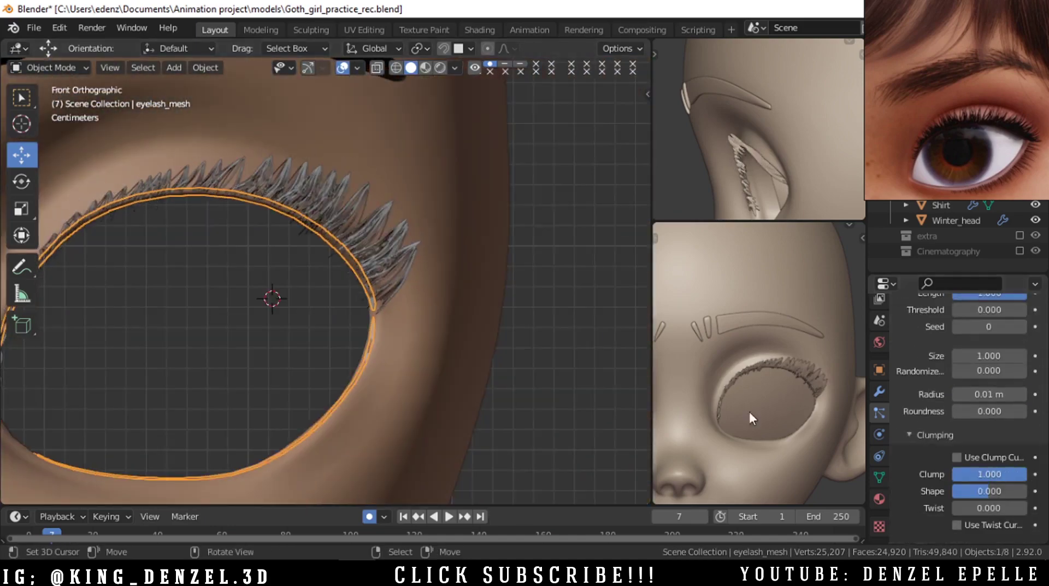
Examine the clumped upper lashes from below, up close and from the front.
middle_drag(427, 289, 407, 379)
key(grave)
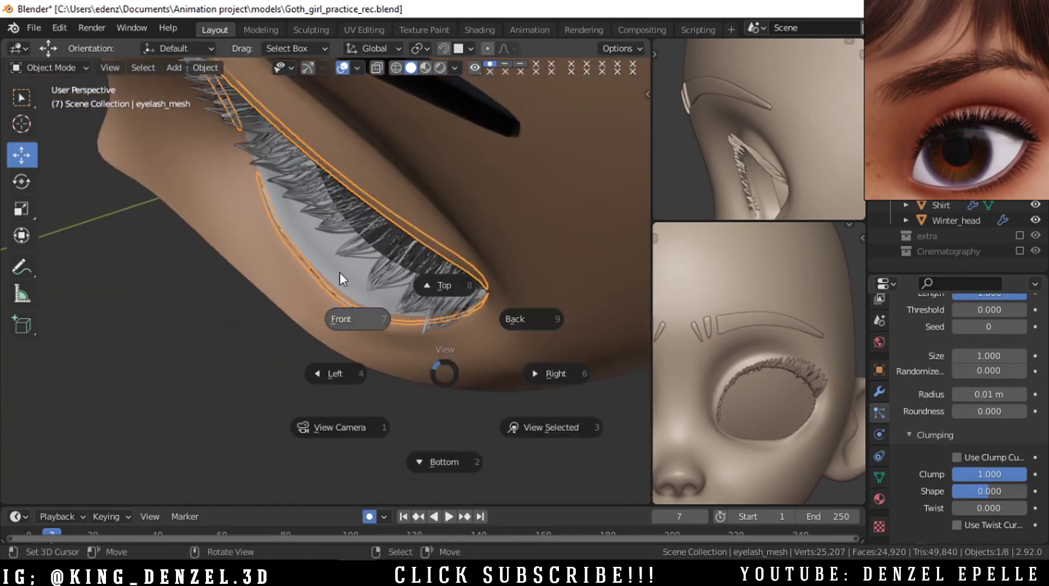
click(362, 288)
scroll(415, 243, down, 1)
shift+middle_drag(372, 296, 450, 293)
scroll(399, 269, down, 2)
scroll(398, 270, up, 5)
middle_drag(398, 269, 461, 318)
key(grave)
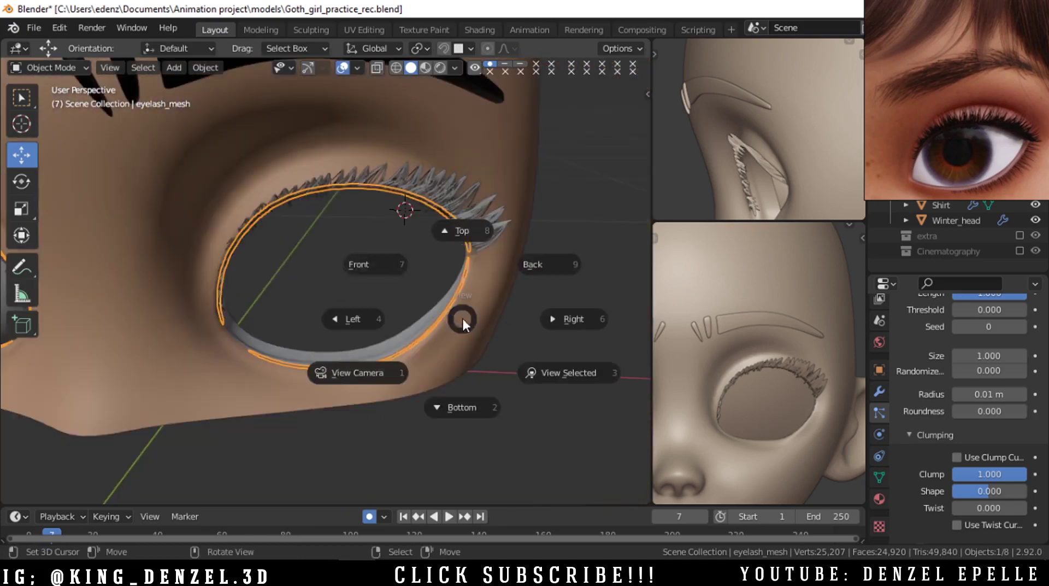
click(418, 281)
Set the radius of the lash children to 0.008 m.
click(985, 394)
click(971, 394)
text(0)
key(BackSpace)
text(8)
key(Return)
Switch the eyelash mesh to Particle Edit mode and move the outermost lash tips outward at the eye's outer corner.
scroll(496, 225, up, 5)
key(ctrl+Tab)
key(1)
key(n)
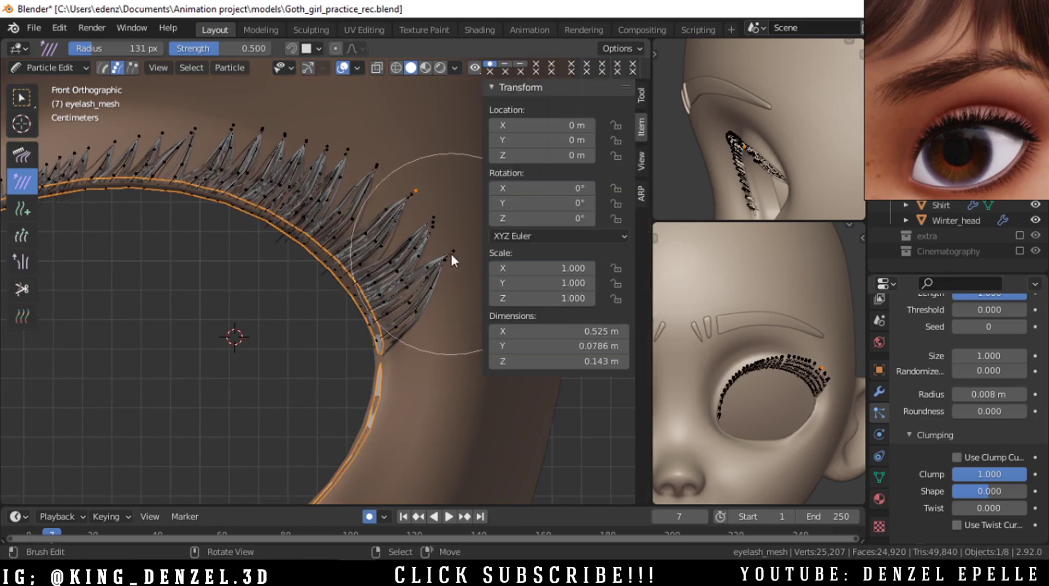
click(641, 95)
key(n)
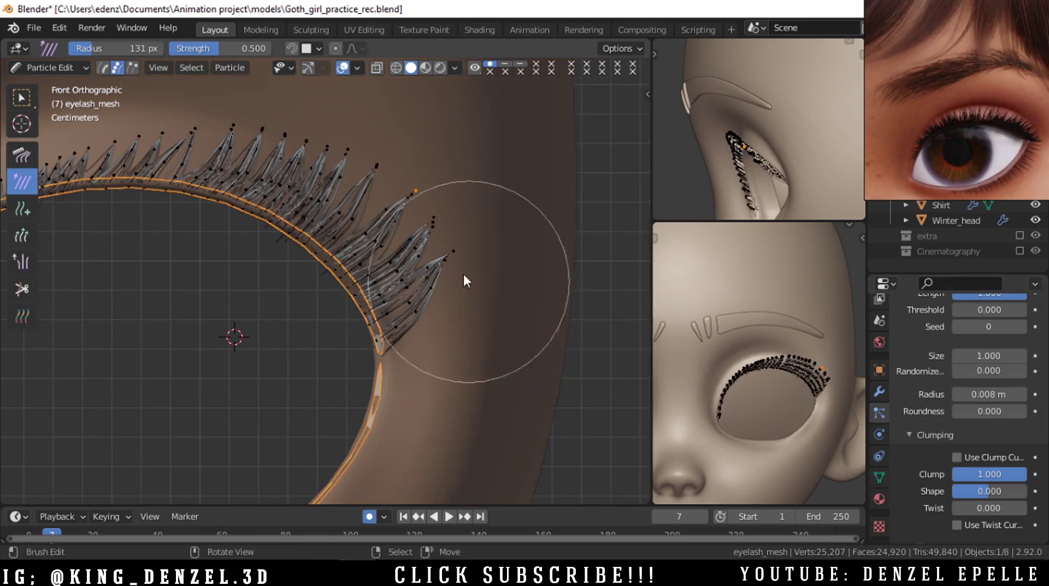
key(g)
click(447, 274)
key(g)
click(447, 254)
key(g)
click(480, 250)
right_click(434, 229)
Reposition the tips of the second and third lash groups in from the outer corner.
key(g)
click(457, 231)
right_click(436, 225)
key(g)
click(447, 243)
right_click(433, 218)
key(g)
click(436, 187)
right_click(412, 193)
key(g)
click(426, 177)
key(g)
Spread the outer-corner lash tips farther apart into a fan and check the shape in Object Mode.
click(437, 213)
key(g)
click(455, 210)
key(g)
click(458, 250)
key(g)
click(449, 266)
key(g)
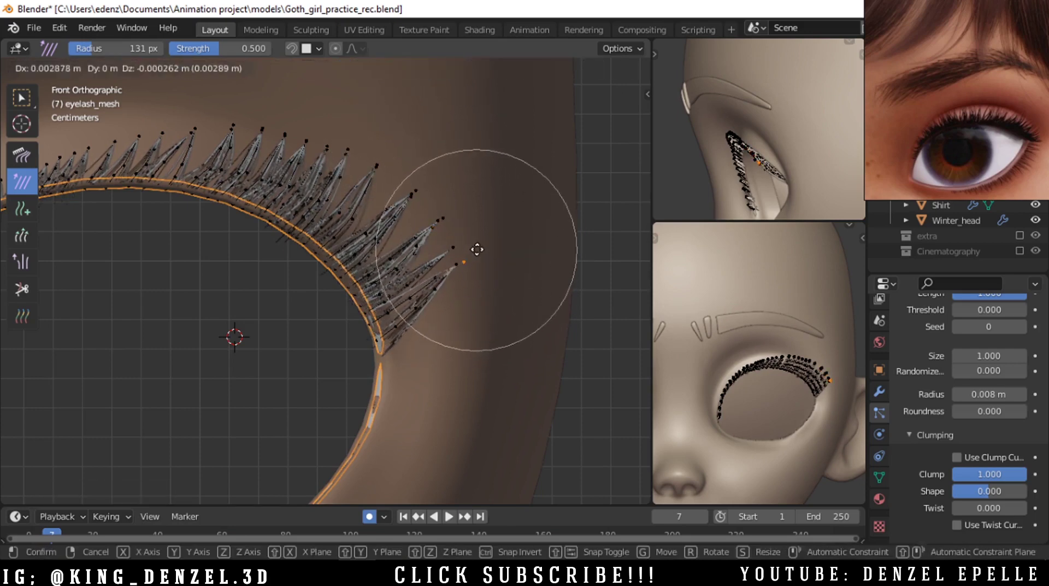
click(481, 234)
key(g)
click(488, 244)
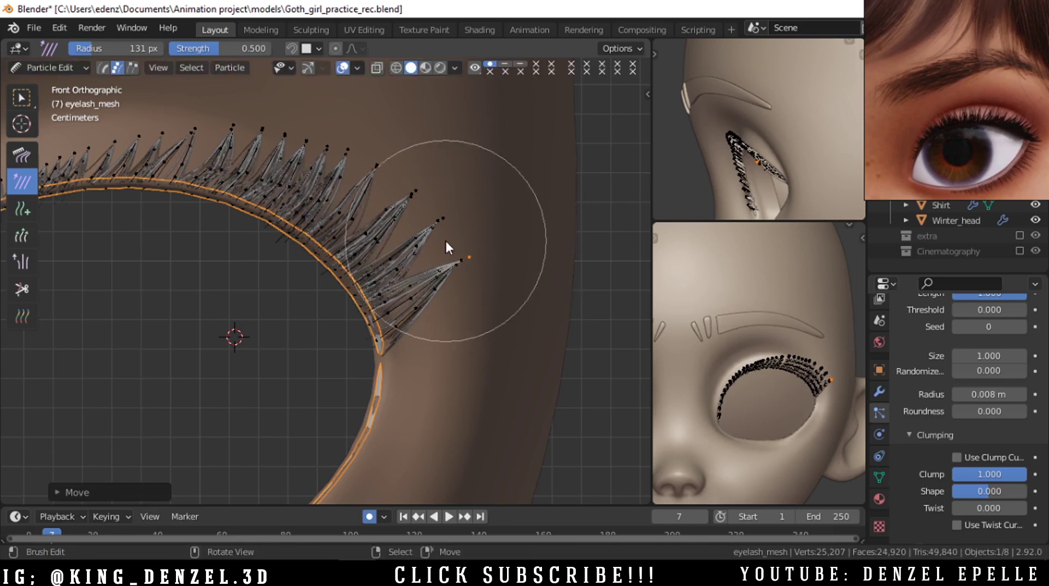
key(Tab)
middle_drag(384, 241, 419, 324)
key(KP_1)
scroll(329, 238, up, 4)
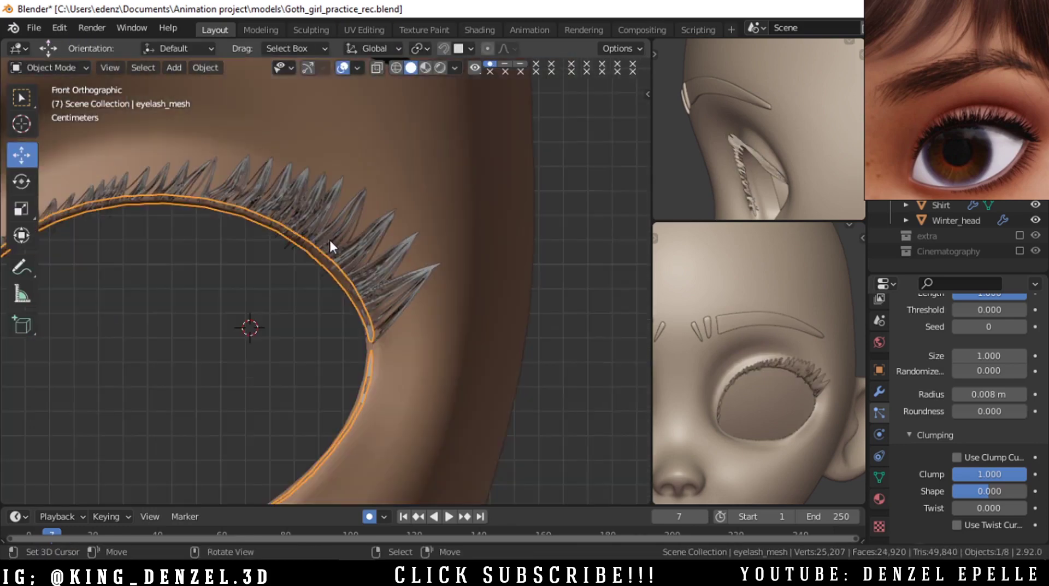
Adjust individual lash tips along the outer half of the upper lid in Particle Edit mode.
shift+middle_drag(378, 242, 385, 305)
key(Tab)
scroll(383, 291, up, 3)
right_drag(447, 289, 454, 260)
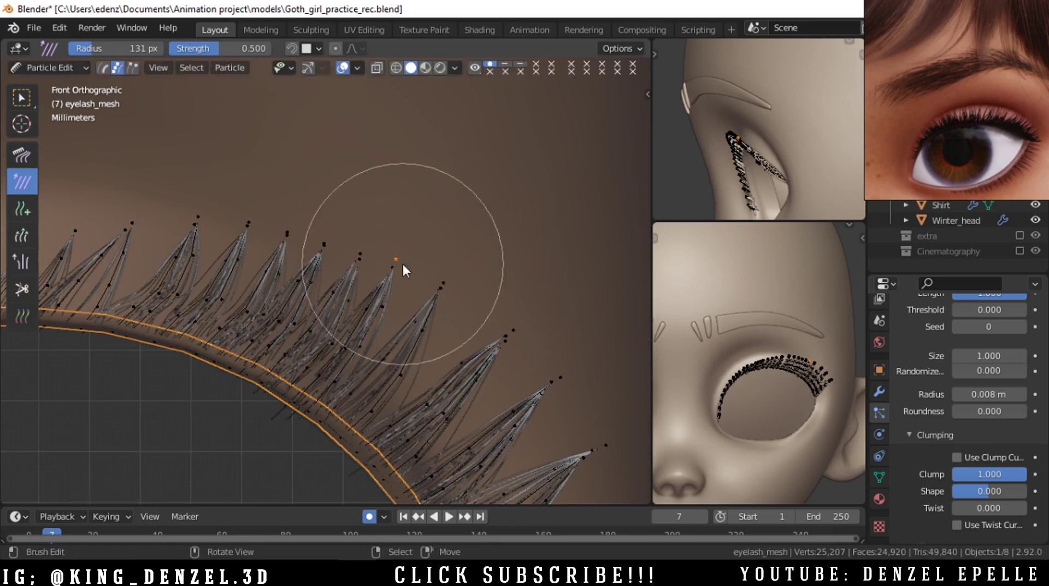
click(395, 270)
right_drag(359, 259, 333, 237)
click(314, 237)
key(g)
click(297, 235)
Examine the whole upper lash line on both eyes from the front in Object Mode.
scroll(313, 323, down, 5)
key(ctrl+Tab)
click(241, 305)
scroll(422, 297, down, 4)
scroll(451, 362, up, 4)
scroll(451, 361, down, 3)
mouse_move(431, 341)
middle_down()
mouse_move(299, 398)
mouse_move(422, 359)
middle_up()
key(KP_1)
scroll(342, 284, down, 2)
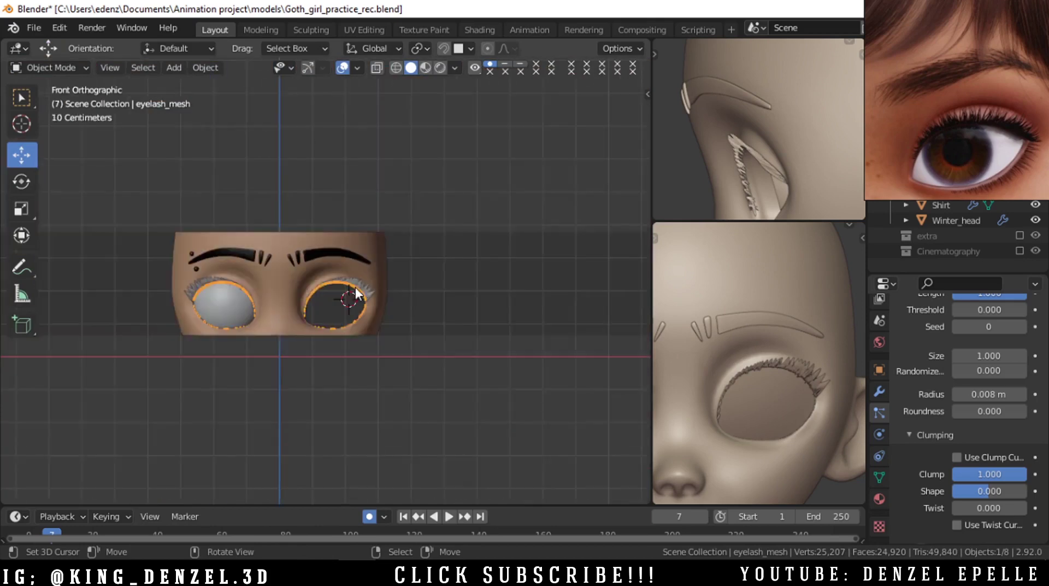
scroll(452, 271, up, 7)
Lengthen the lashes along the inner half of the upper lid with the Length brush in Grow mode, radius 43 px.
key(ctrl+Tab)
click(286, 365)
scroll(382, 309, up, 3)
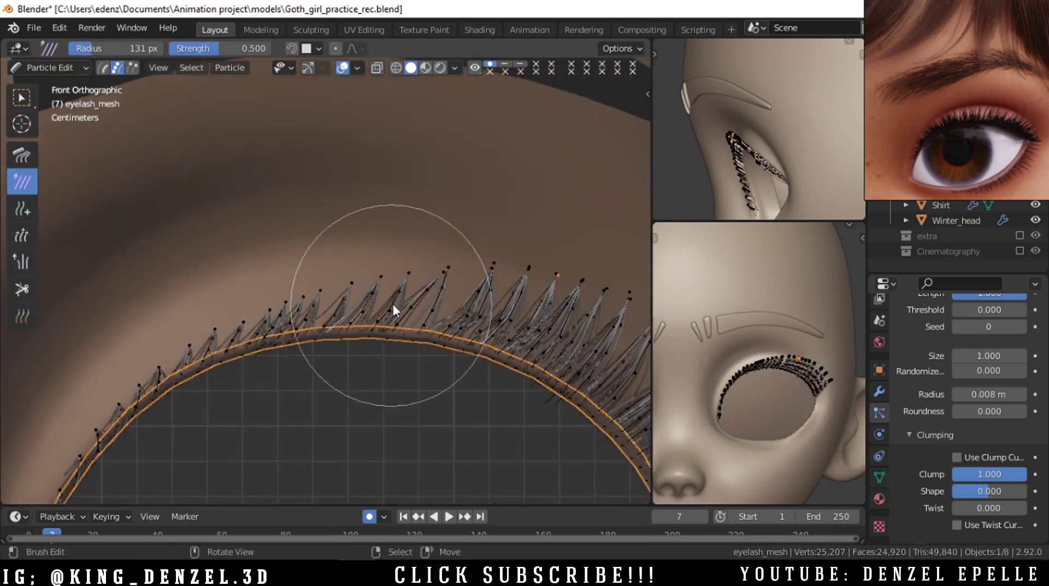
click(21, 211)
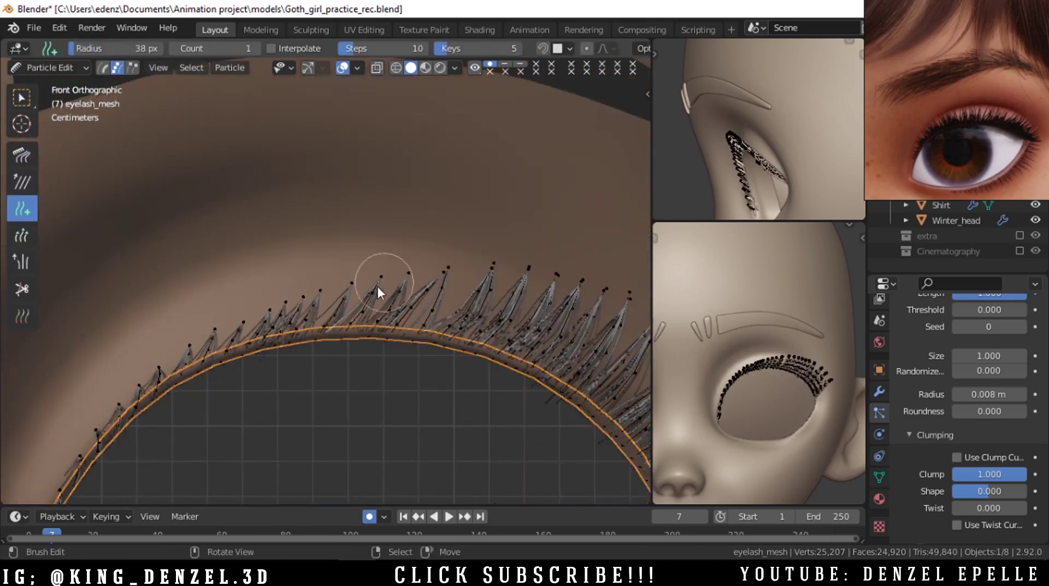
click(21, 235)
key(f)
click(410, 290)
mouse_move(424, 294)
mouse_down()
mouse_move(244, 315)
mouse_move(282, 303)
mouse_move(165, 339)
mouse_move(210, 338)
mouse_up()
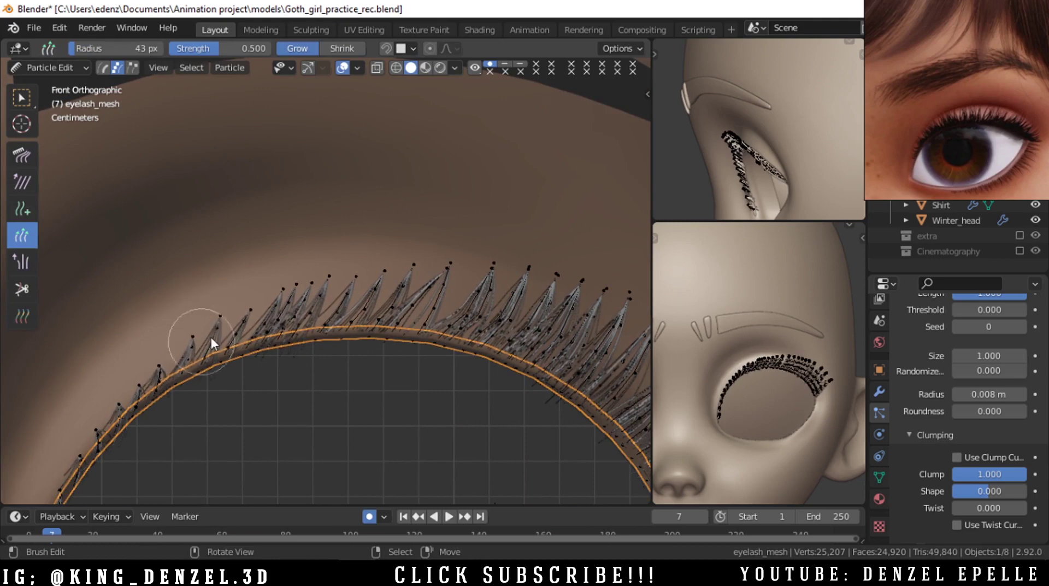
Check the lengthened lashes in Object Mode and reposition the lash tips over the middle of the upper lid.
scroll(395, 321, down, 5)
key(ctrl+Tab)
click(332, 330)
scroll(382, 314, up, 5)
key(ctrl+Tab)
key(1)
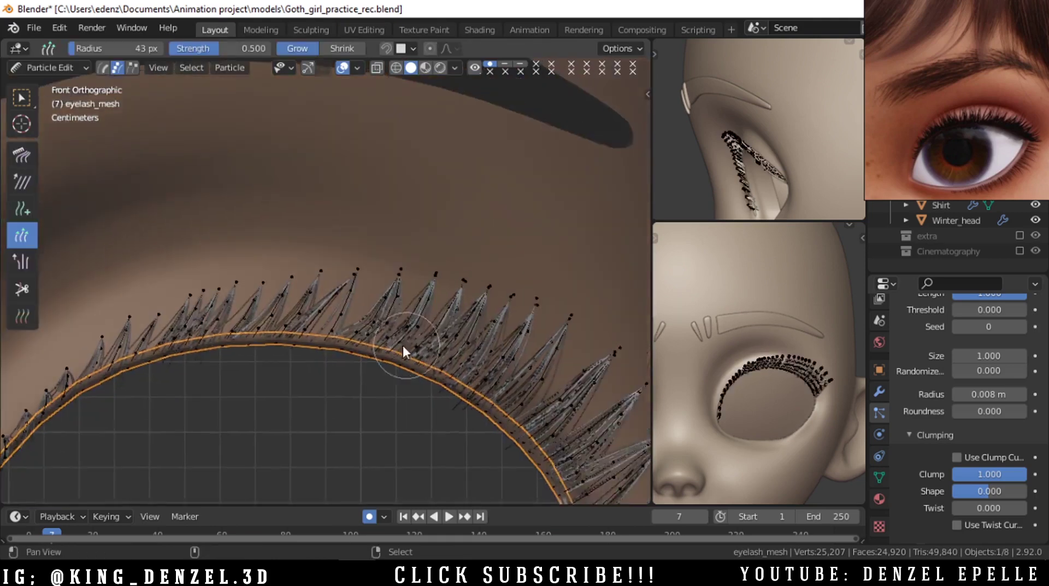
scroll(406, 345, up, 2)
key(g)
right_drag(415, 300, 438, 249)
right_drag(372, 277, 321, 219)
Add a new guide hair in the gap at the middle of the upper lid and move its tip up level with the lashes.
click(22, 209)
mouse_move(304, 378)
middle_down()
mouse_move(317, 333)
mouse_move(294, 359)
mouse_move(320, 428)
middle_up()
click(320, 428)
scroll(320, 428, down, 2)
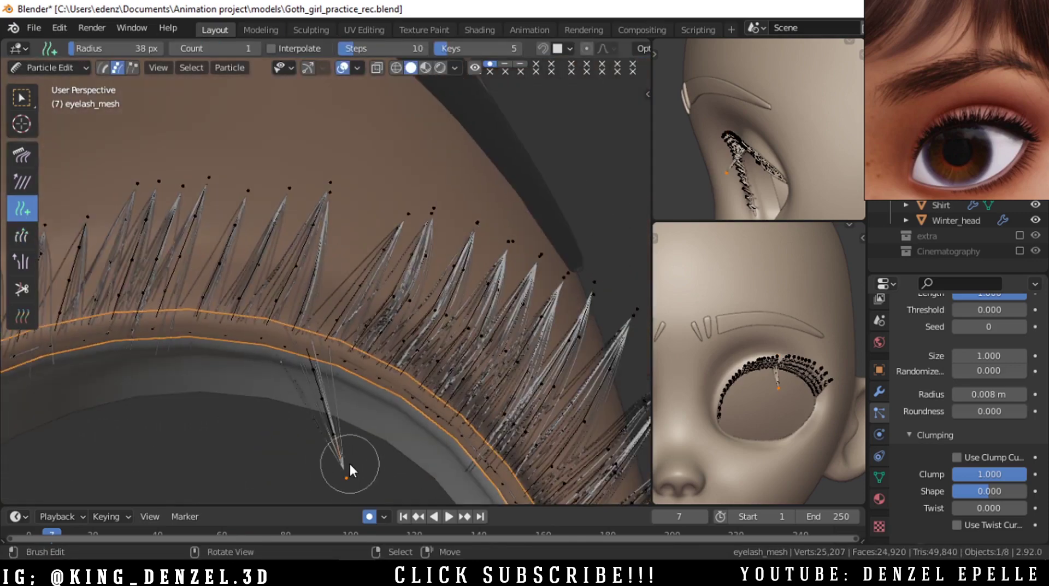
right_click(349, 461)
key(1)
key(3)
key(g)
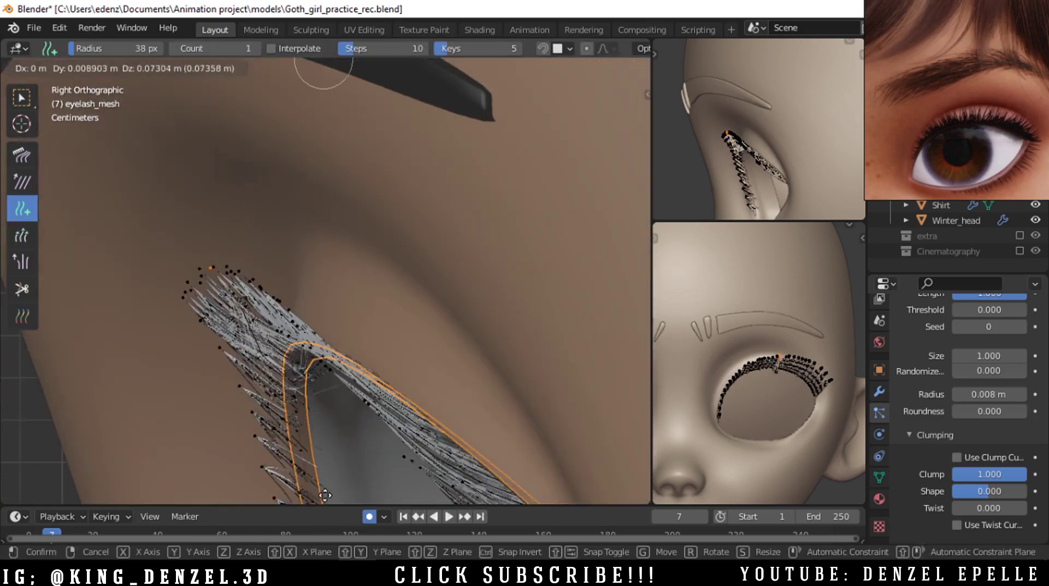
click(60, 214)
key(1)
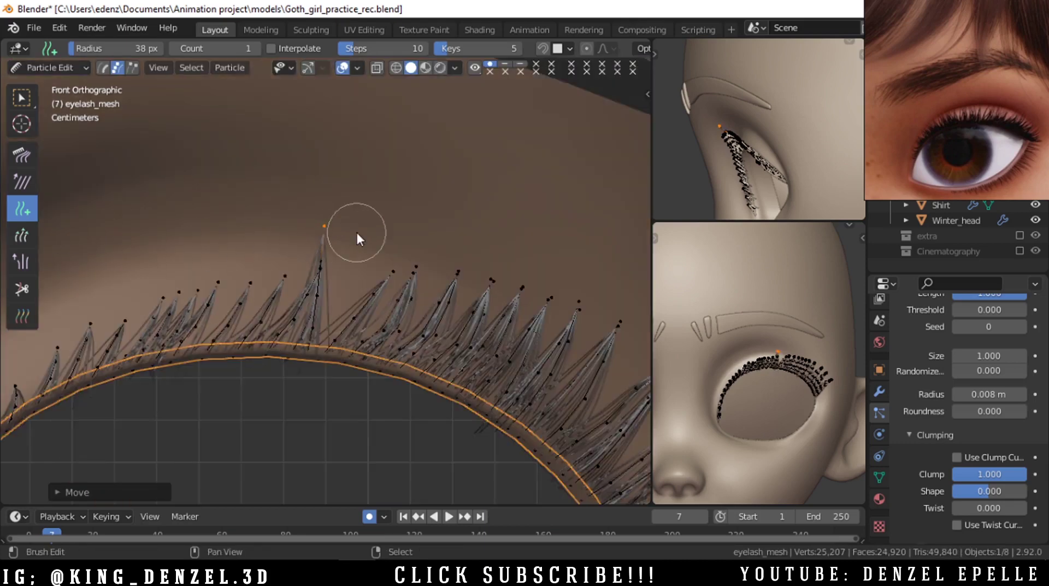
Align the new guide hair's tip with the neighbouring lashes in the front view.
click(21, 236)
scroll(332, 294, up, 2)
key(g)
click(476, 254)
key(g)
click(407, 229)
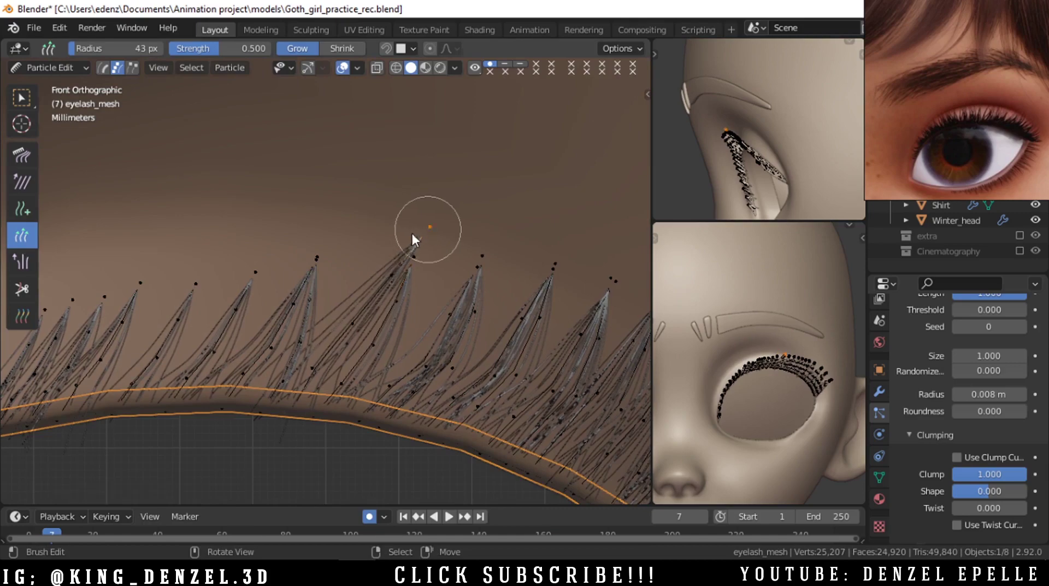
Examine the lashes from several angles in Object Mode and review their particle settings.
middle_drag(383, 247, 305, 399)
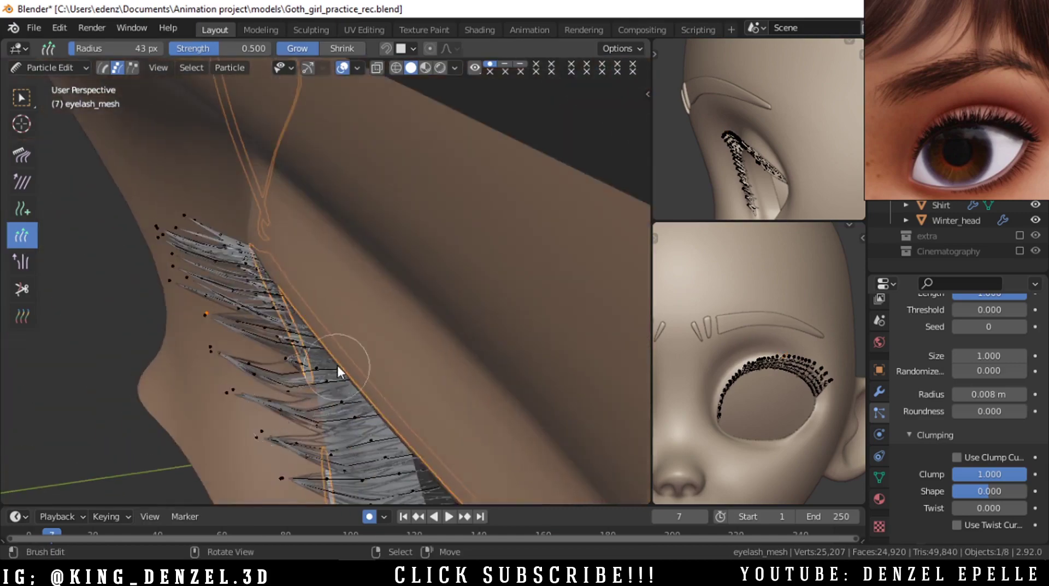
scroll(395, 344, down, 8)
key(ctrl+Tab)
key(KP_1)
scroll(406, 287, up, 6)
middle_drag(407, 287, 356, 244)
mouse_move(351, 419)
middle_down()
mouse_move(369, 293)
mouse_move(247, 198)
mouse_move(471, 276)
middle_up()
key(z)
key(Escape)
scroll(932, 332, up, 9)
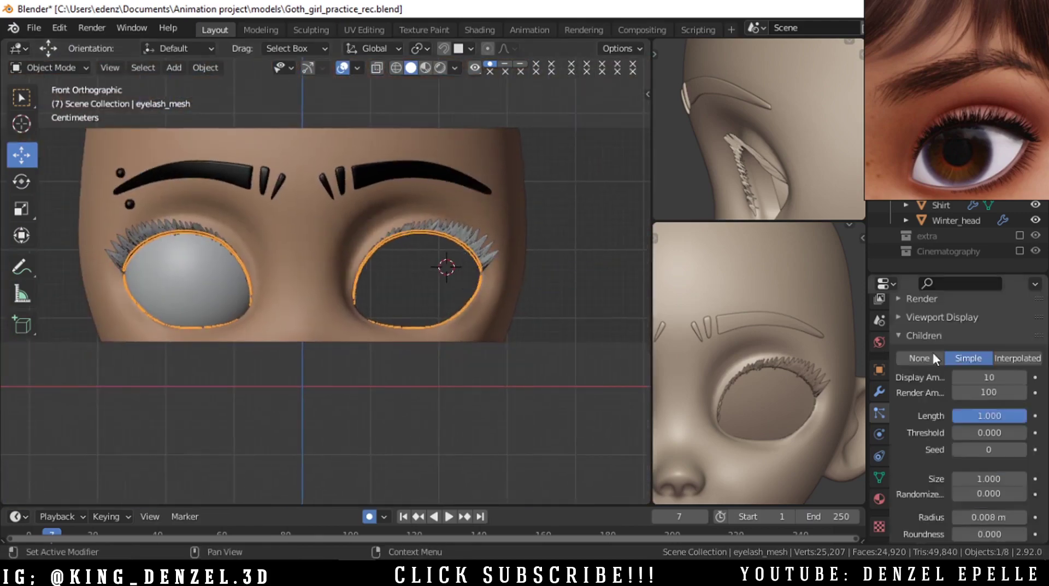
scroll(823, 398, up, 4)
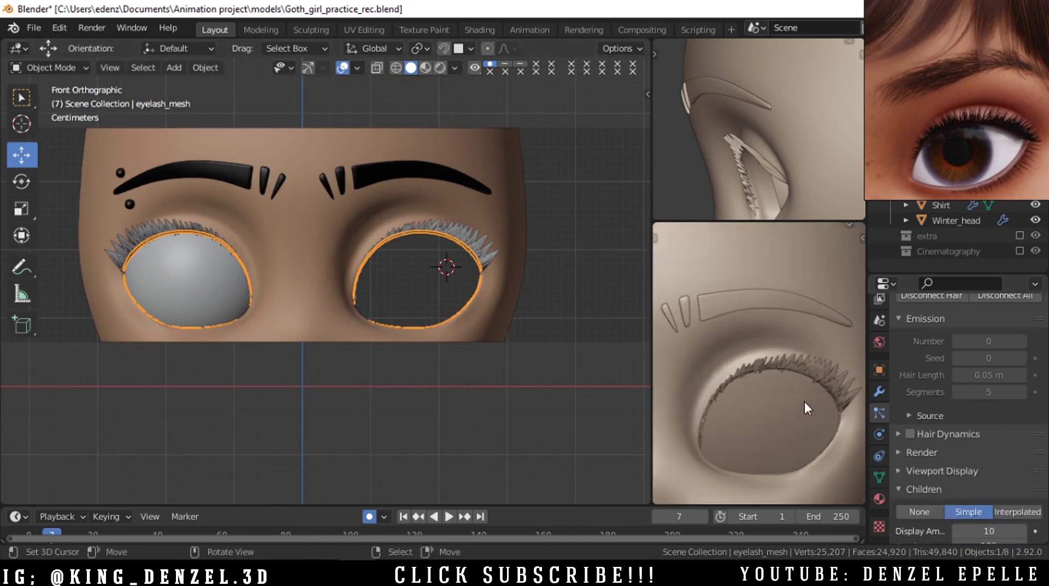
scroll(308, 263, up, 5)
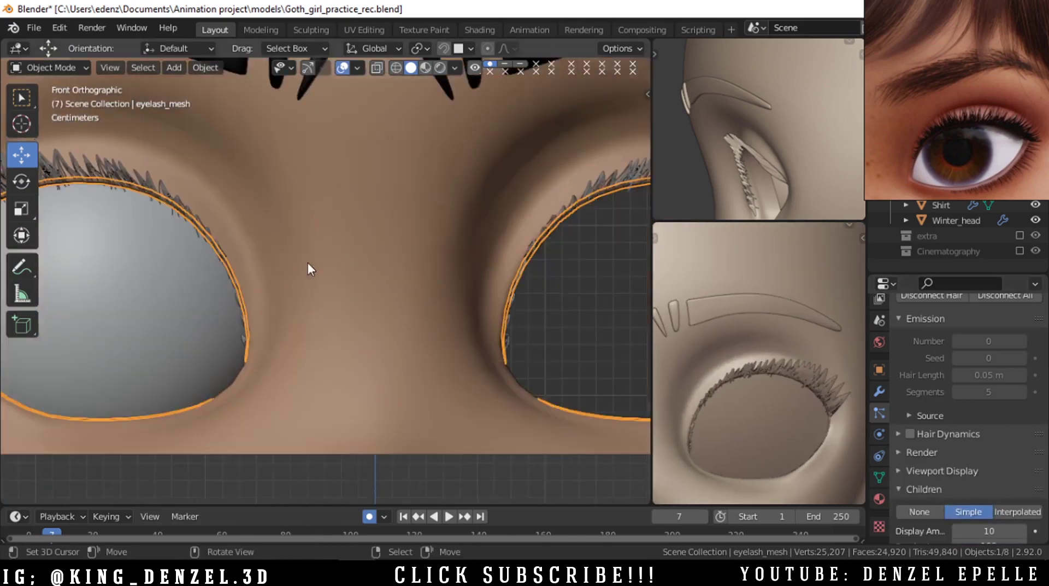
Deselect everything and examine the inner-corner lashes up close.
middle_drag(450, 253, 355, 306)
scroll(359, 321, down, 4)
key(alt+z)
key(alt+z)
key(alt+a)
scroll(358, 321, down, 1)
scroll(434, 313, up, 4)
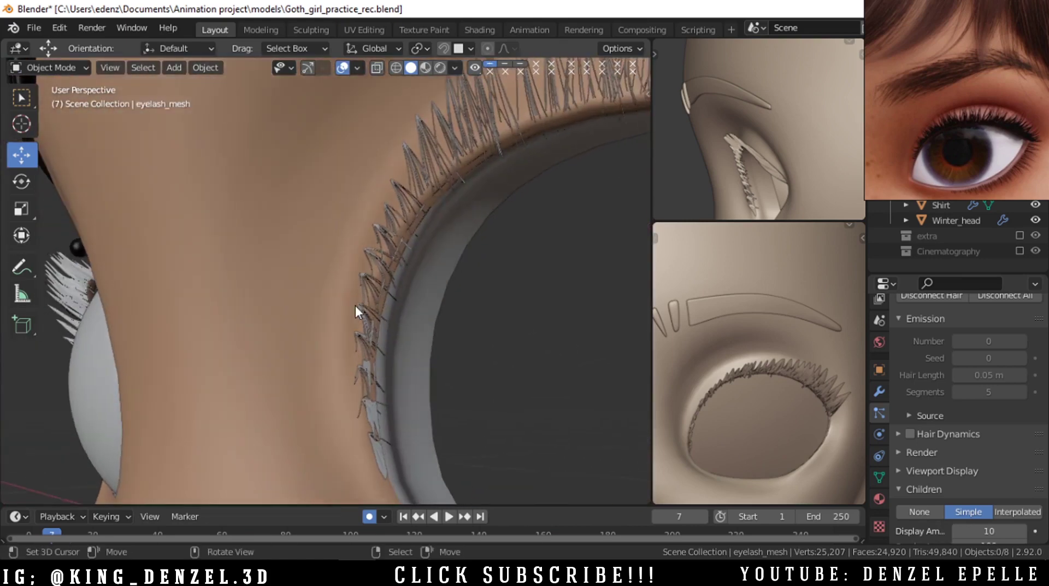
Enable the clump curve and shape it as a concave slope starting at Y 1.0, with an added middle point.
scroll(959, 466, down, 10)
click(955, 427)
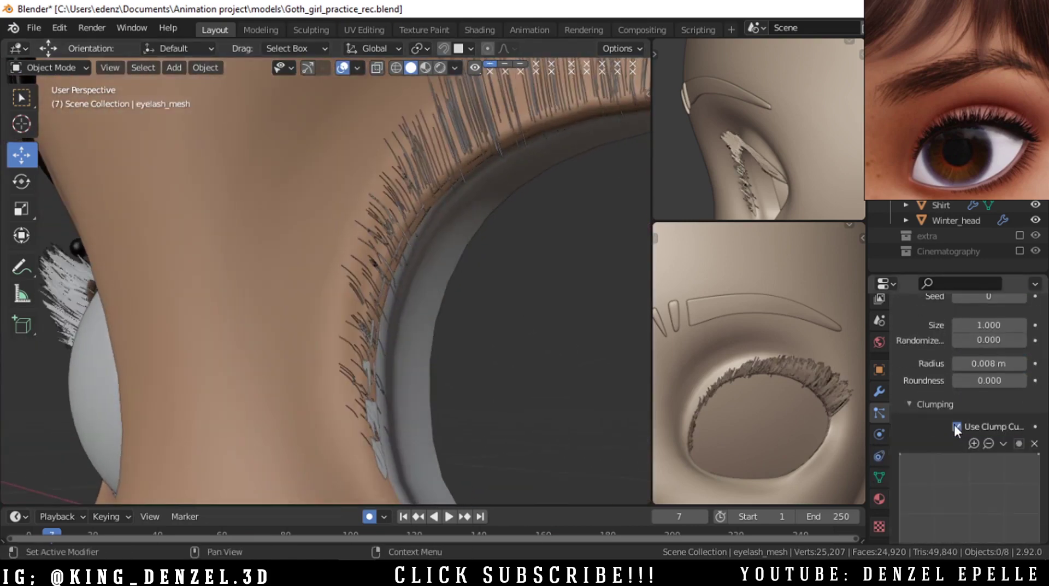
scroll(978, 420, down, 5)
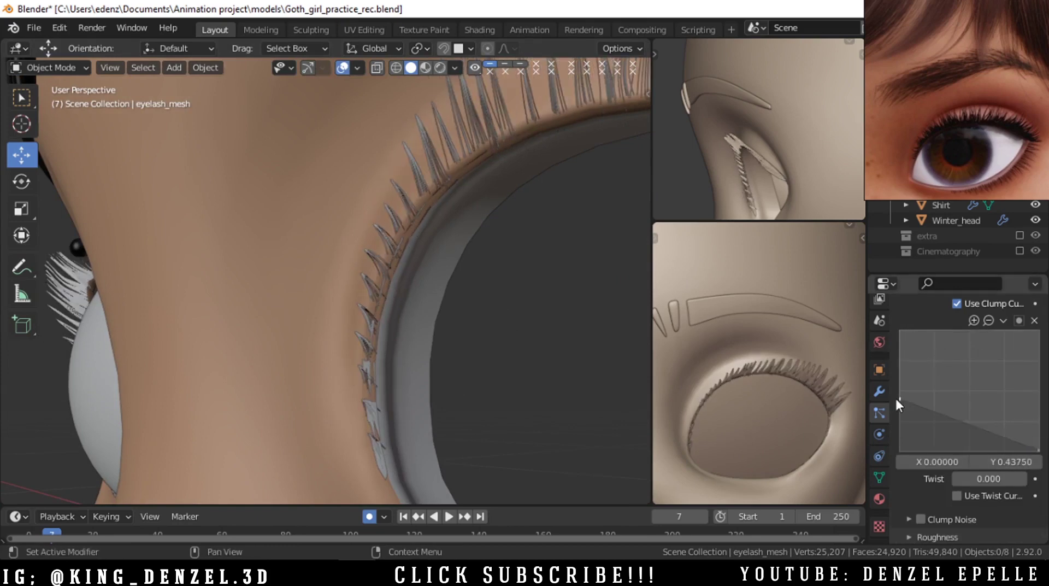
drag(900, 359, 898, 348)
click(955, 395)
drag(949, 395, 941, 402)
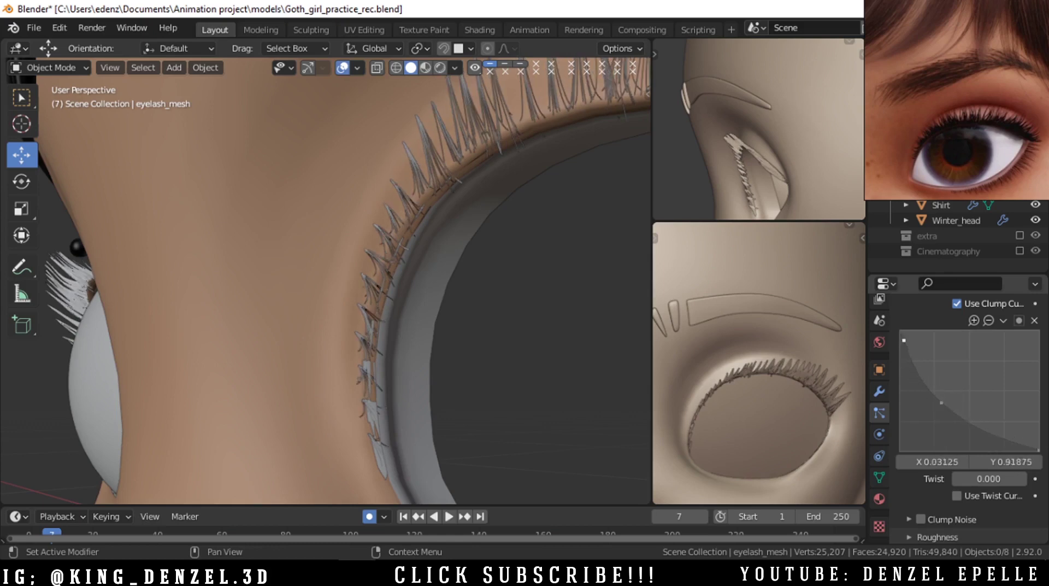
scroll(448, 241, down, 3)
middle_drag(448, 241, 366, 233)
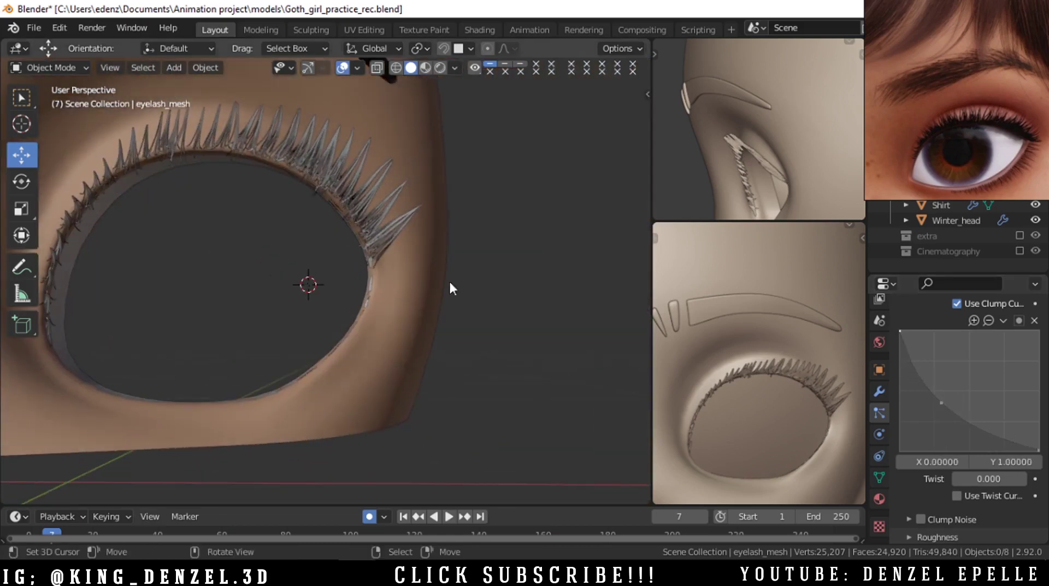
Reshape the clump curve into an S-shape with one point above the diagonal and another below it near the end.
drag(959, 385, 967, 396)
scroll(414, 261, down, 4)
middle_drag(414, 261, 338, 285)
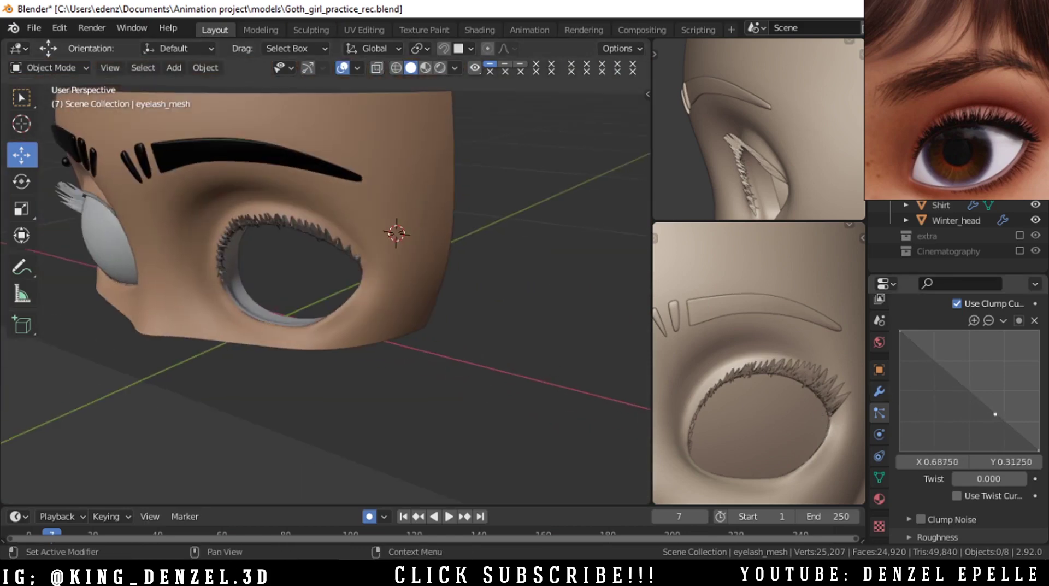
drag(950, 372, 958, 367)
scroll(401, 245, up, 4)
middle_drag(401, 246, 464, 289)
scroll(464, 290, up, 3)
drag(1006, 425, 1011, 432)
drag(957, 367, 960, 361)
Fine-tune the clump curve, placing its upper point at about X 0.38, Y 0.71, and check the lashes from the front.
scroll(390, 254, down, 4)
mouse_move(391, 254)
middle_down()
mouse_move(344, 236)
mouse_move(197, 280)
mouse_move(377, 251)
middle_up()
scroll(377, 251, down, 4)
drag(1005, 422, 1006, 420)
key(KP_1)
scroll(315, 195, up, 5)
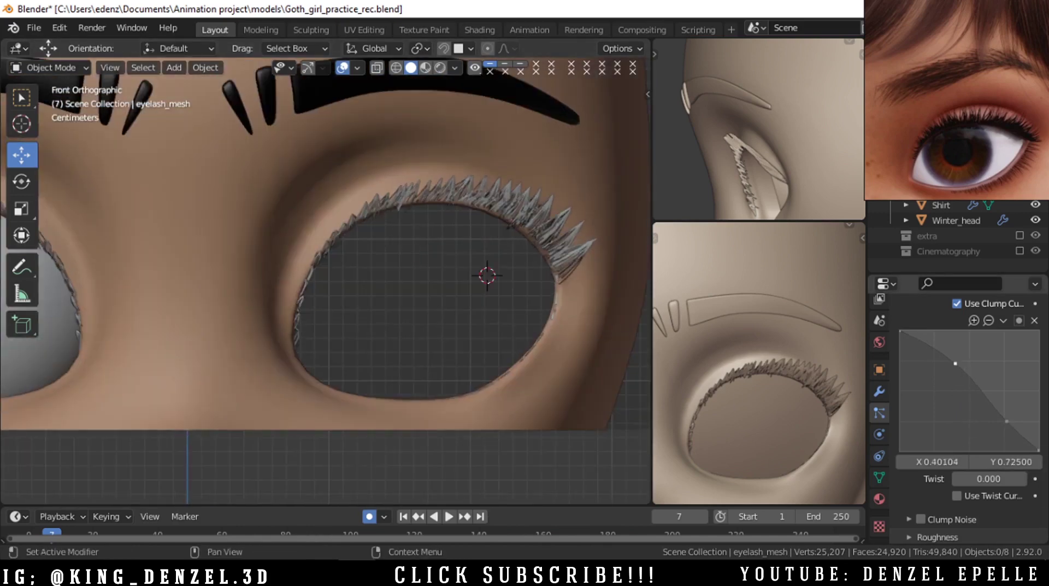
drag(952, 364, 952, 366)
scroll(342, 281, down, 5)
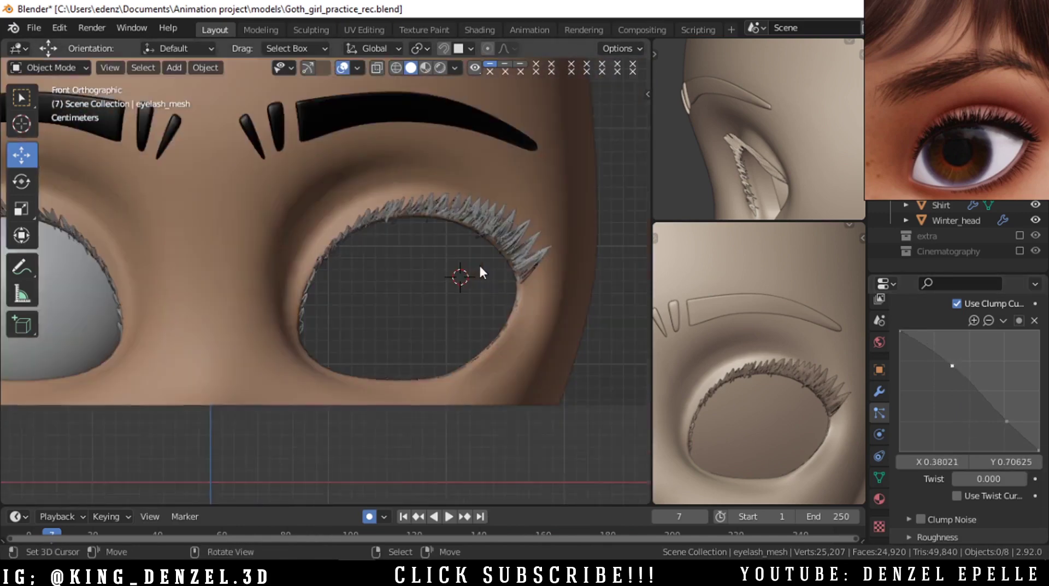
Enter Particle Edit mode and reposition the lash points at the eye's inner corner from the front view.
scroll(328, 292, up, 5)
key(ctrl+Tab)
click(265, 341)
scroll(322, 296, up, 3)
mouse_move(289, 266)
right_down()
mouse_move(280, 260)
mouse_move(274, 284)
right_up()
right_drag(310, 298, 302, 304)
key(g)
click(290, 336)
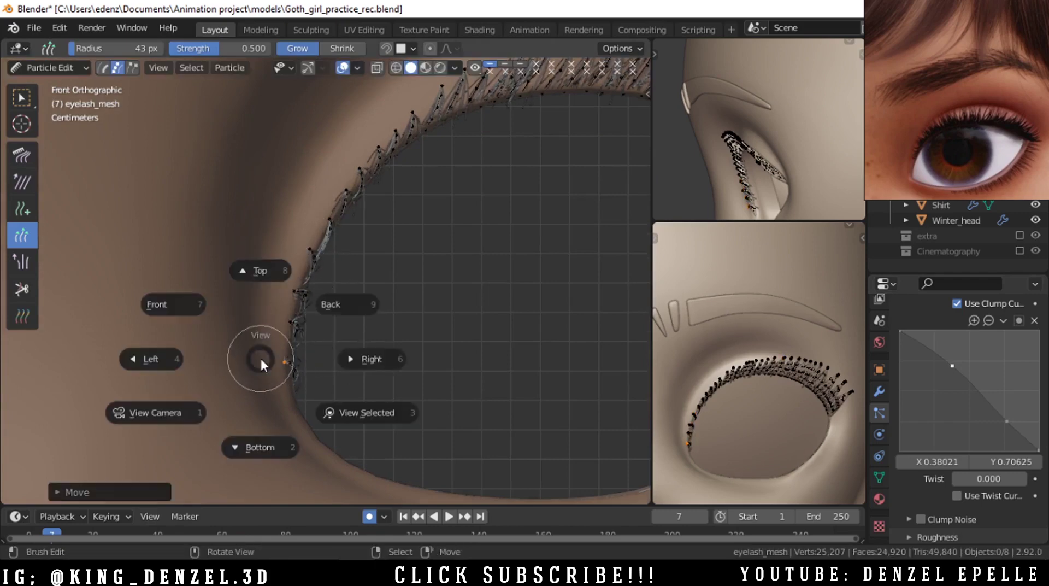
Reshape the inner-corner lash strands in the side view by moving their points into line with the eyelid.
key(KP_3)
key(g)
right_drag(200, 401, 200, 400)
right_drag(222, 352, 213, 363)
right_drag(170, 311, 162, 314)
right_drag(179, 231, 72, 208)
Return to Object Mode and check the reshaped inner-corner lashes from an angle and from the front.
scroll(279, 311, down, 6)
middle_drag(279, 312, 470, 331)
key(grave)
key(Escape)
key(ctrl+Tab)
click(376, 319)
scroll(374, 271, down, 3)
middle_drag(374, 271, 470, 310)
scroll(471, 310, down, 6)
key(grave)
click(328, 214)
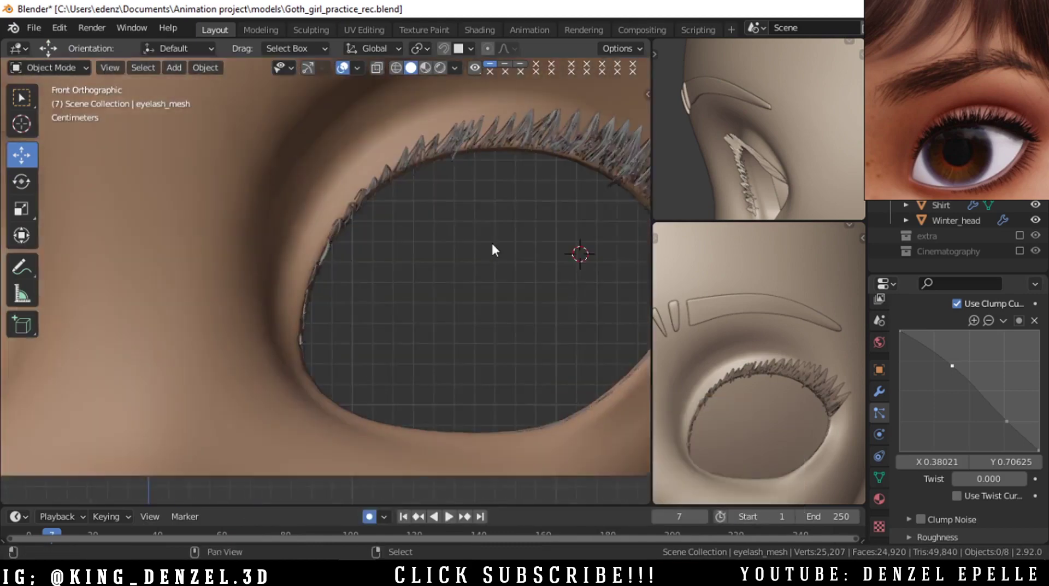
Compare the lashes on the opposite eye and switch the eye close-up viewport to Material Preview shading.
scroll(353, 250, down, 5)
shift+middle_drag(400, 267, 520, 270)
scroll(222, 241, up, 3)
scroll(224, 242, down, 2)
shift+middle_drag(238, 251, 379, 281)
key(z)
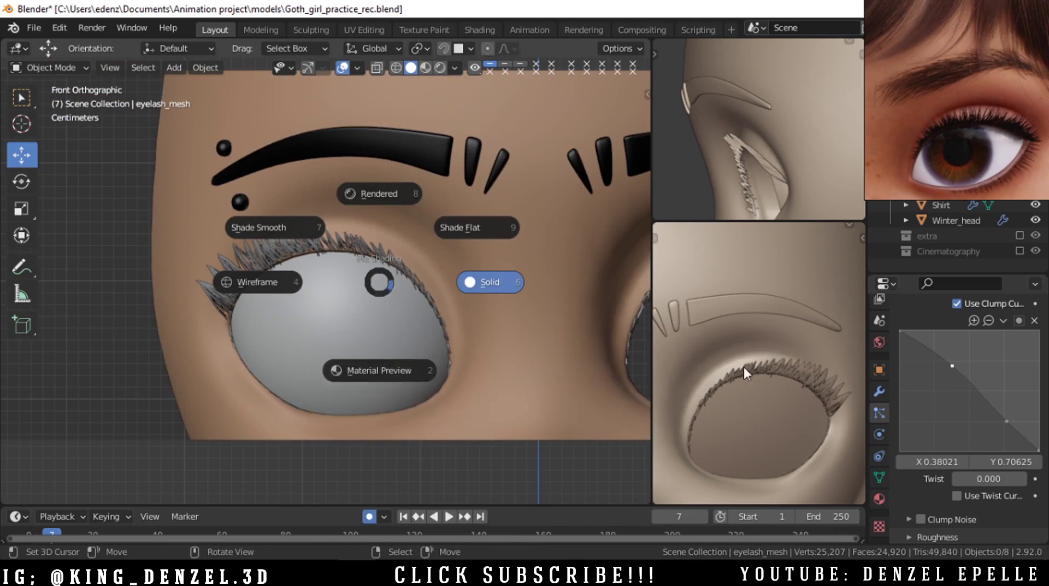
click(706, 369)
key(z)
click(802, 397)
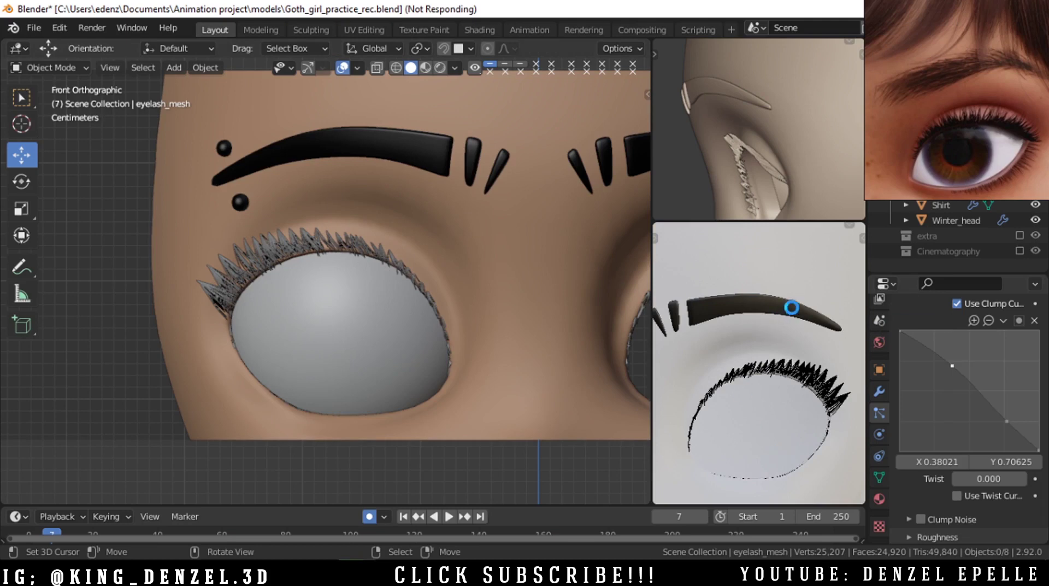
Move the reference picture clear of the outliner and unhide eye_l to examine the outer lashes against the eyeball.
right_drag(990, 120, 760, 105)
click(1035, 129)
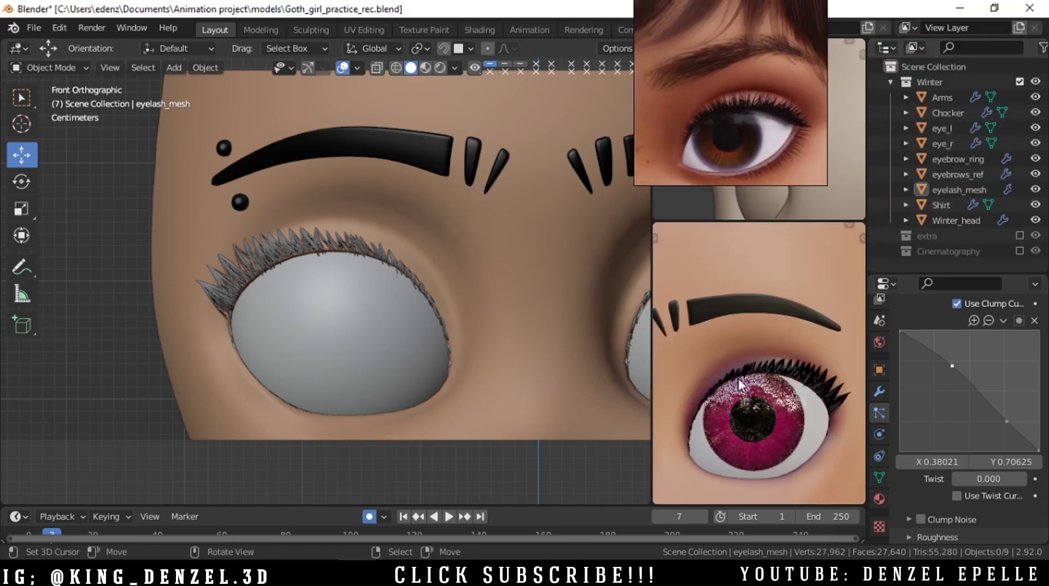
scroll(823, 398, up, 6)
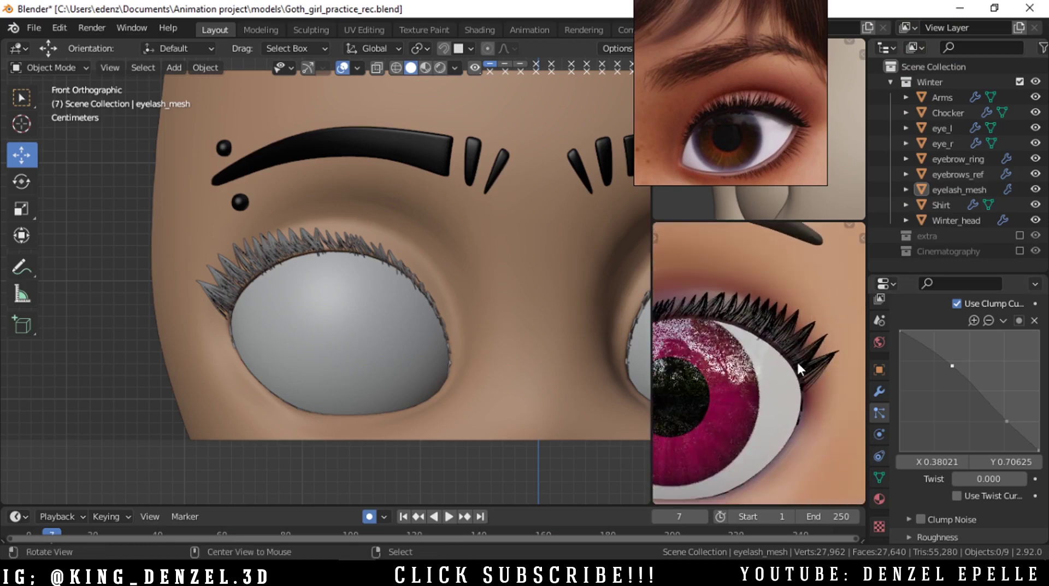
shift+middle_drag(787, 361, 771, 346)
scroll(959, 347, up, 16)
Review the lash particle system's render and viewport display settings.
scroll(949, 404, down, 2)
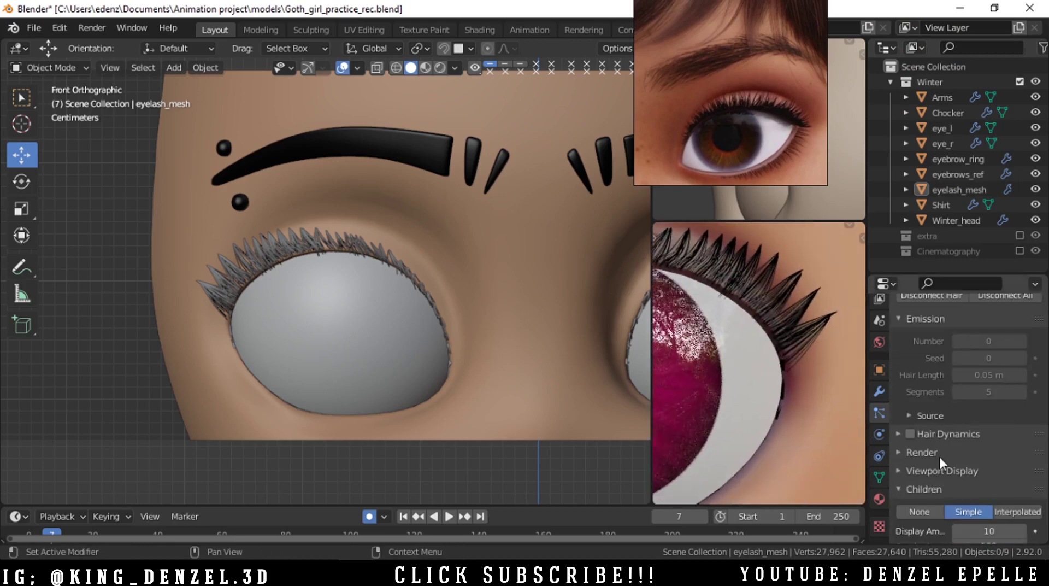
click(938, 453)
scroll(939, 456, down, 3)
click(936, 358)
click(936, 391)
scroll(951, 426, down, 3)
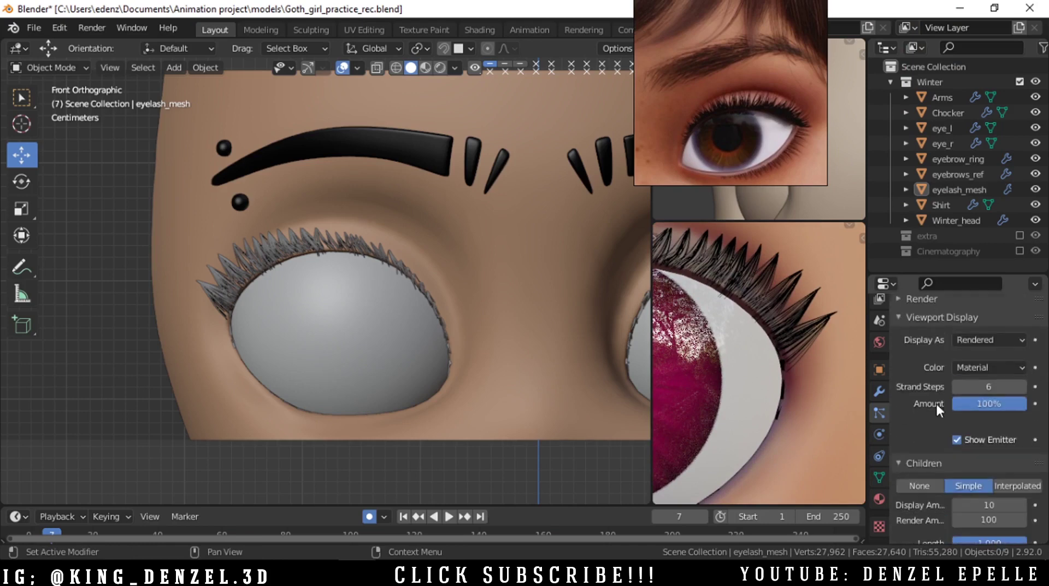
click(940, 319)
scroll(801, 329, down, 5)
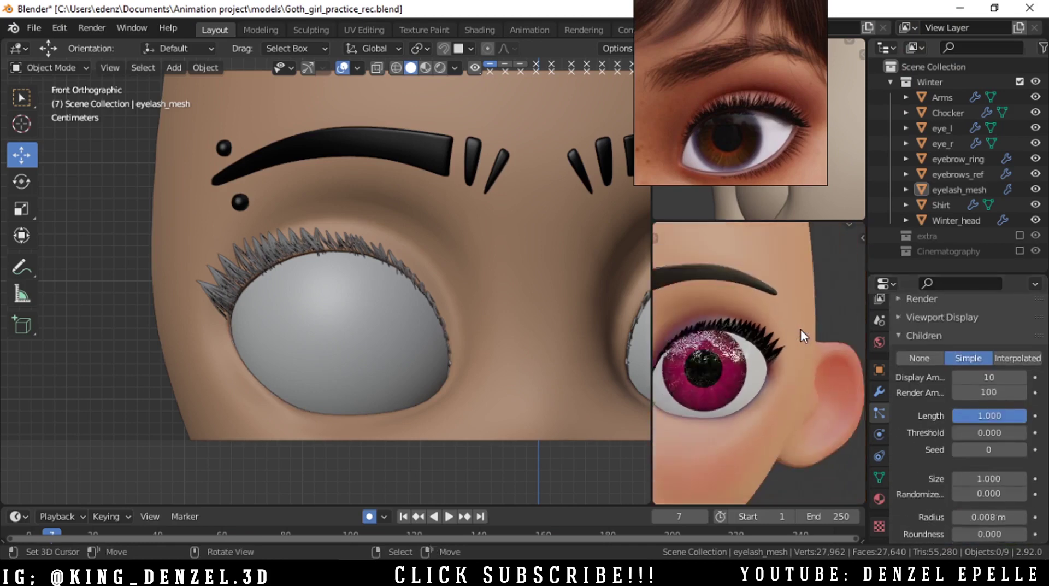
Inspect the lashes around the textured eye and return the close-up viewport to Solid shading.
scroll(801, 329, up, 5)
scroll(801, 334, down, 1)
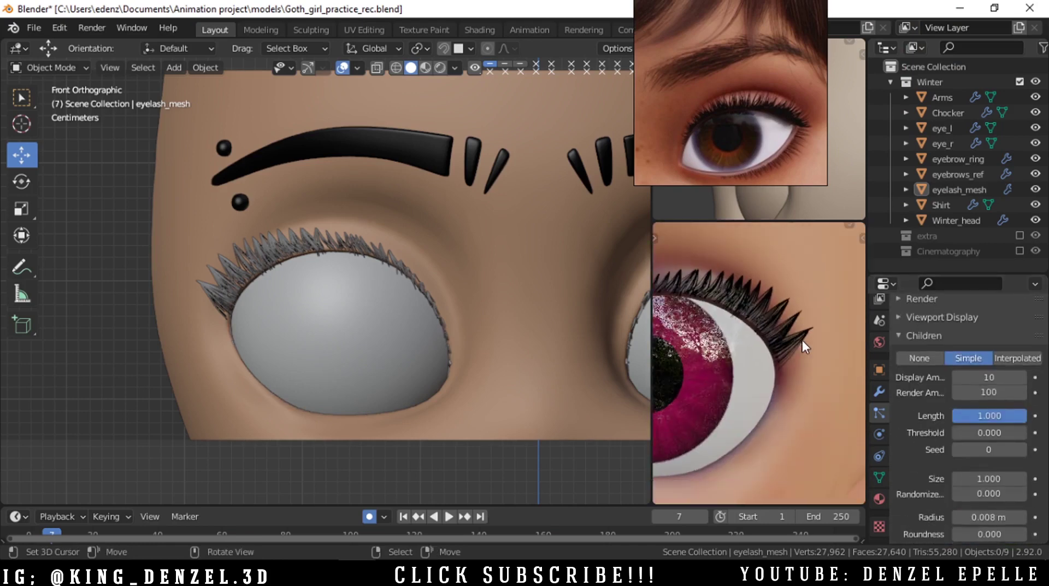
scroll(787, 371, down, 1)
mouse_move(698, 389)
shift+middle_down()
mouse_move(768, 398)
mouse_move(789, 384)
mouse_move(735, 380)
mouse_move(746, 404)
mouse_move(771, 372)
mouse_move(778, 418)
mouse_move(775, 405)
shift+middle_up()
scroll(735, 380, down, 1)
key(z)
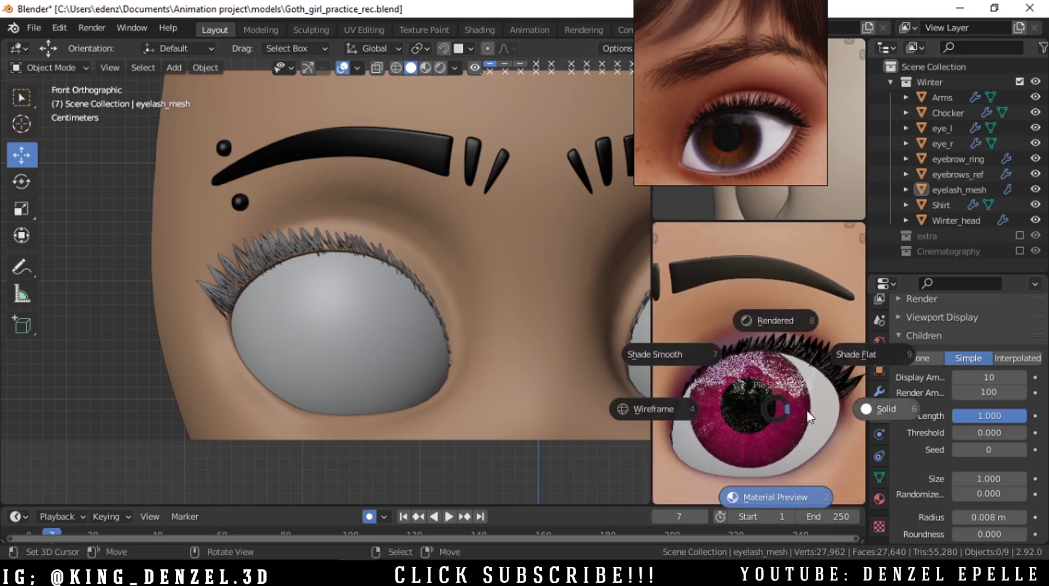
click(775, 406)
Set the scene's render hair shape type to Strip.
shift+middle_drag(599, 298, 164, 320)
scroll(359, 264, up, 4)
middle_drag(446, 268, 475, 270)
key(KP_1)
scroll(437, 240, down, 4)
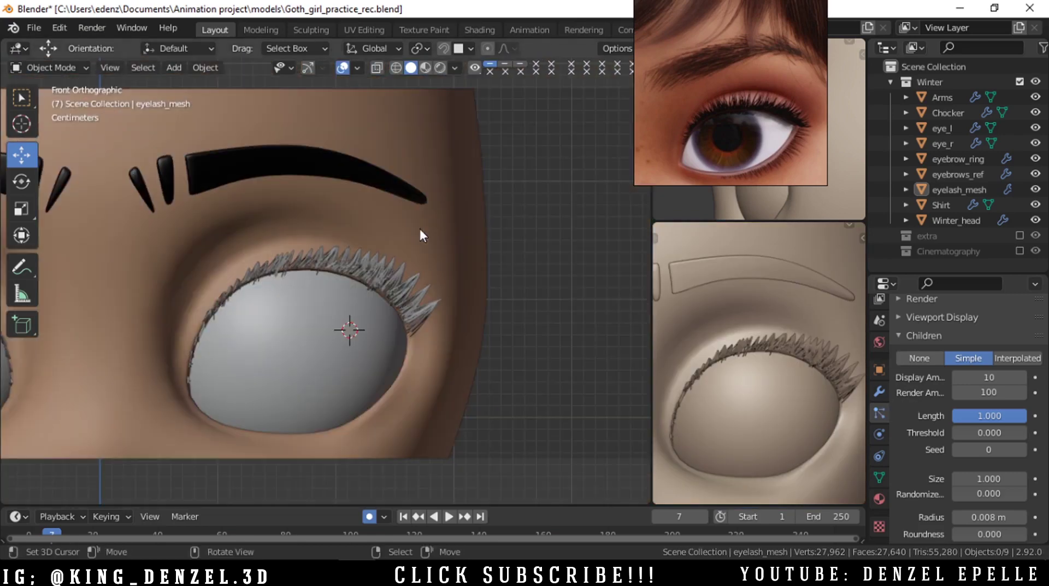
scroll(1045, 436, up, 10)
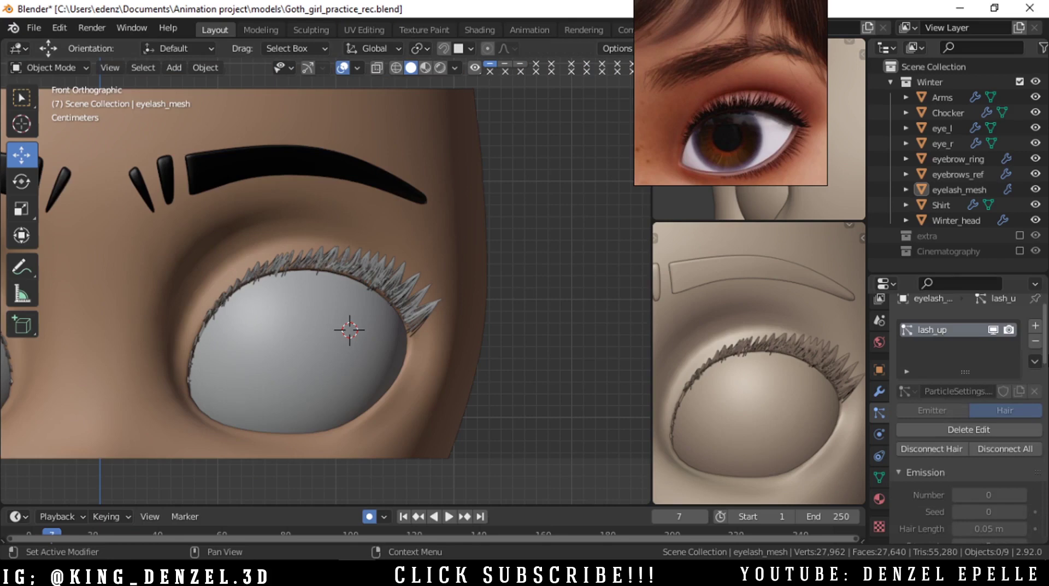
scroll(966, 418, down, 10)
scroll(879, 328, up, 3)
click(879, 321)
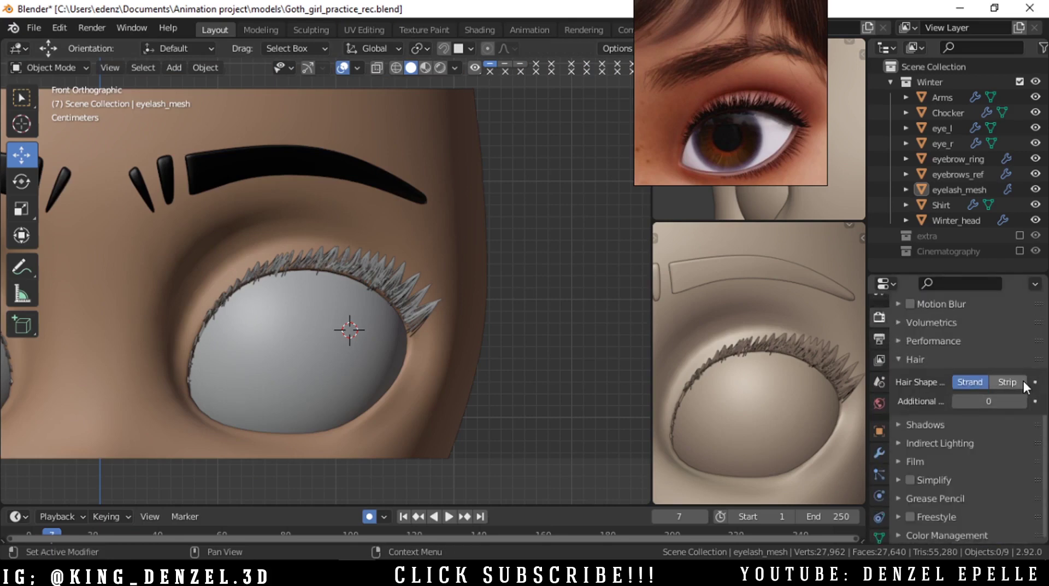
click(1008, 381)
scroll(920, 352, up, 3)
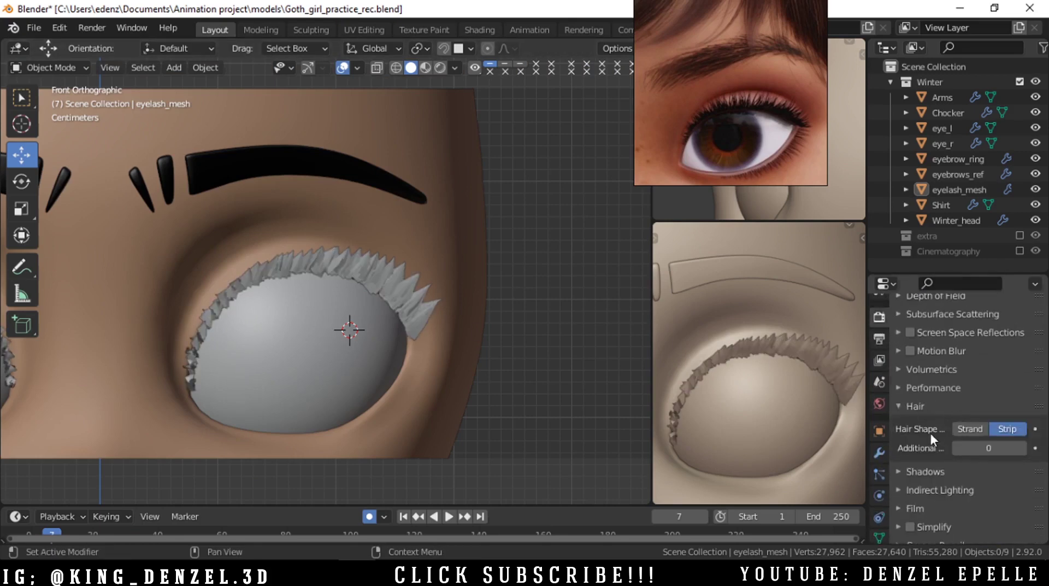
click(925, 404)
Set both the display amount and the render amount of the lash children to 25.
click(879, 472)
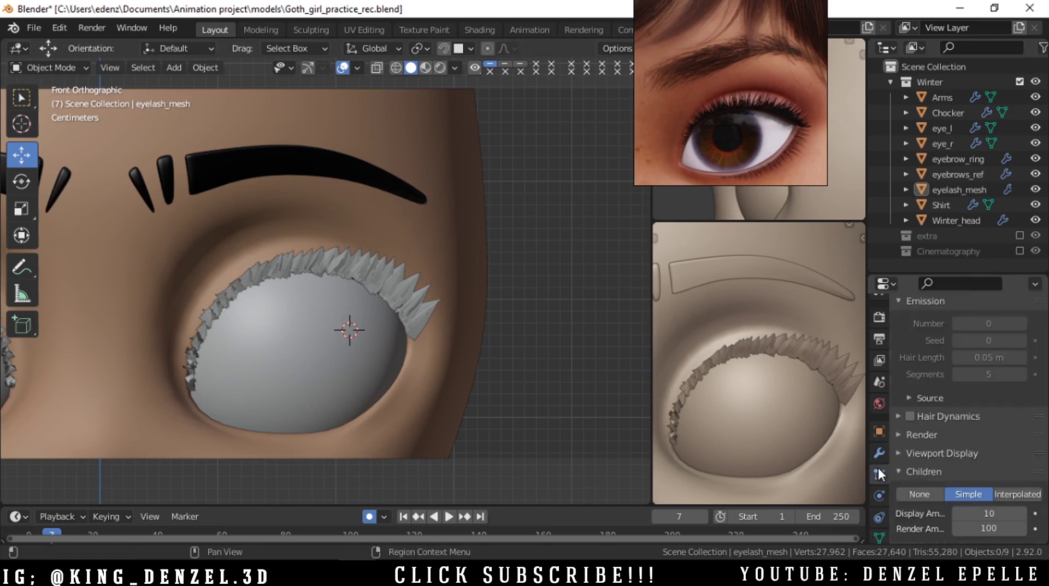
scroll(1009, 512, down, 6)
drag(984, 327, 1003, 339)
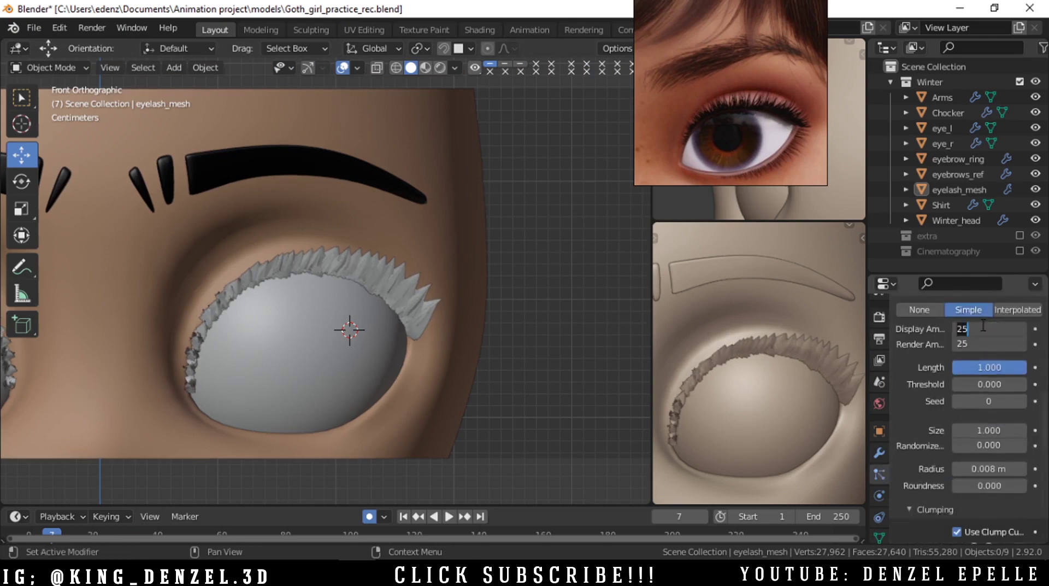
key(Return)
Set the lash hair shape's tip diameter to 0.01 m and its root diameter to 0.04 m.
scroll(968, 431, down, 8)
click(936, 326)
scroll(935, 383, up, 1)
click(936, 471)
scroll(936, 456, down, 2)
scroll(961, 453, down, 2)
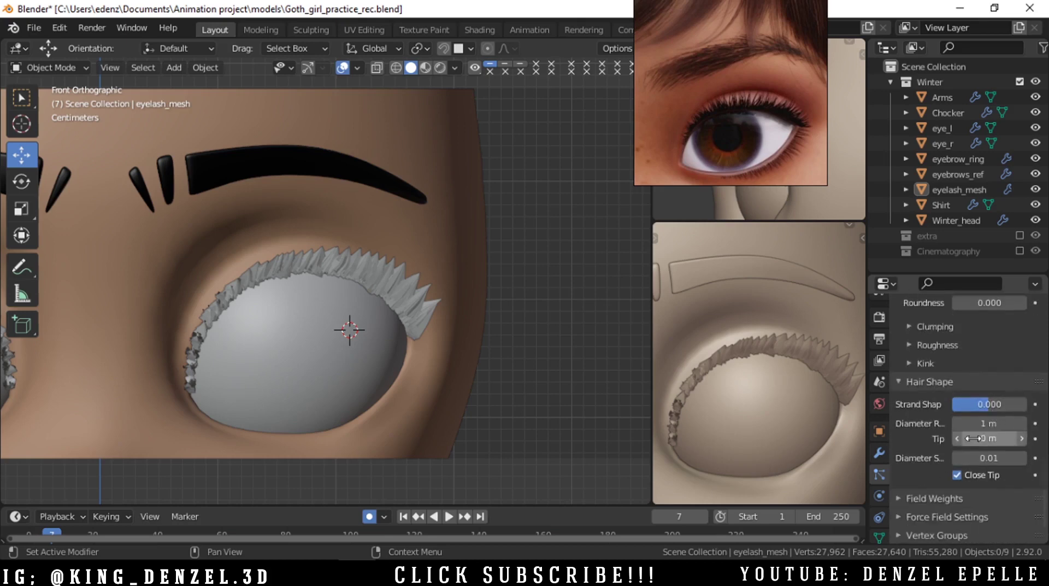
click(1021, 435)
drag(1021, 424, 983, 424)
click(1025, 421)
click(1025, 421)
click(1025, 421)
click(1025, 422)
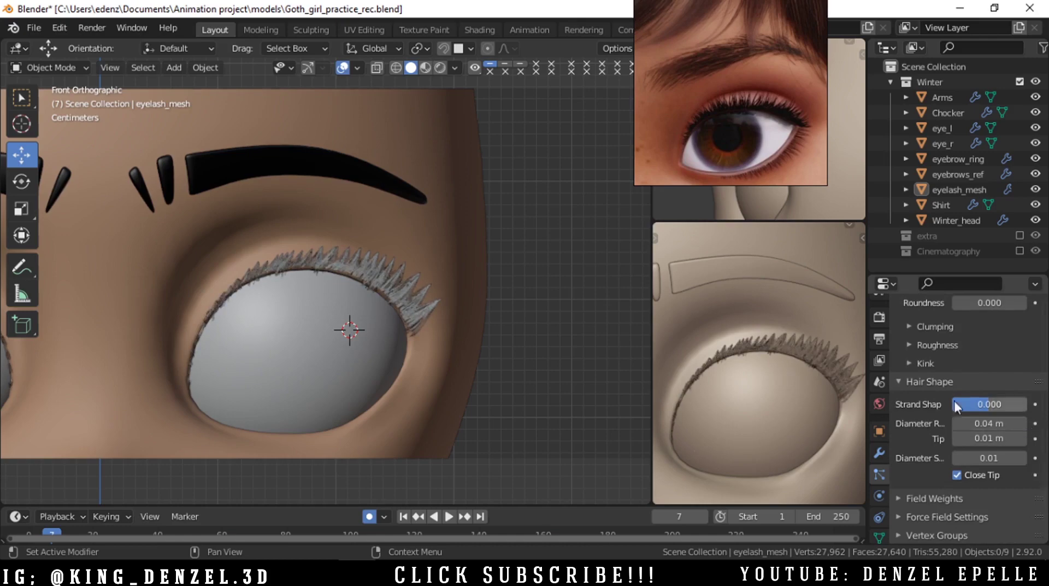
Examine the thinner outer lashes up close and switch the eye close-up viewport to Material Preview shading.
scroll(387, 289, up, 5)
mouse_move(388, 328)
middle_down()
mouse_move(200, 350)
mouse_move(426, 338)
middle_up()
key(z)
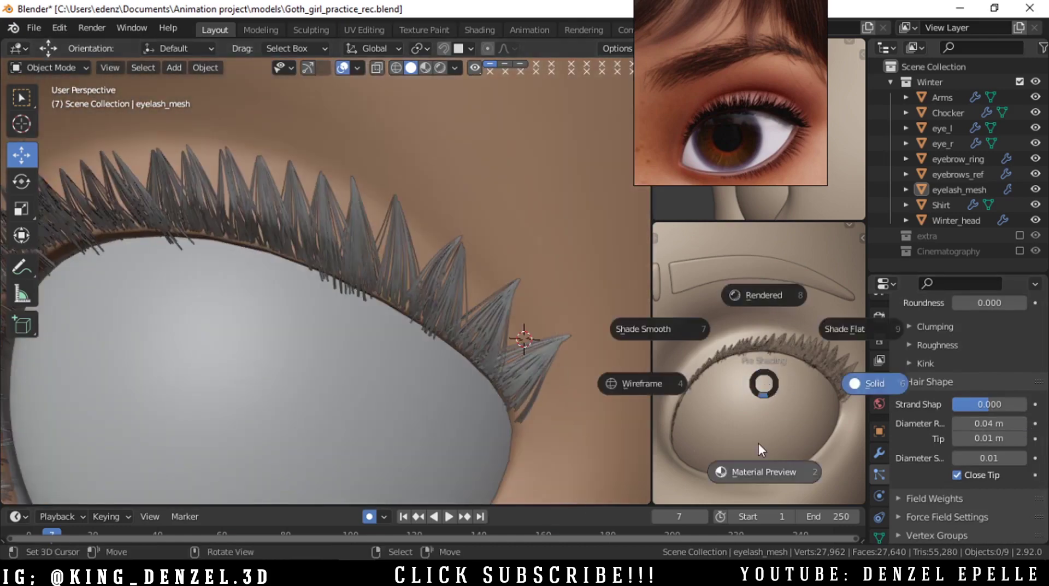
click(759, 443)
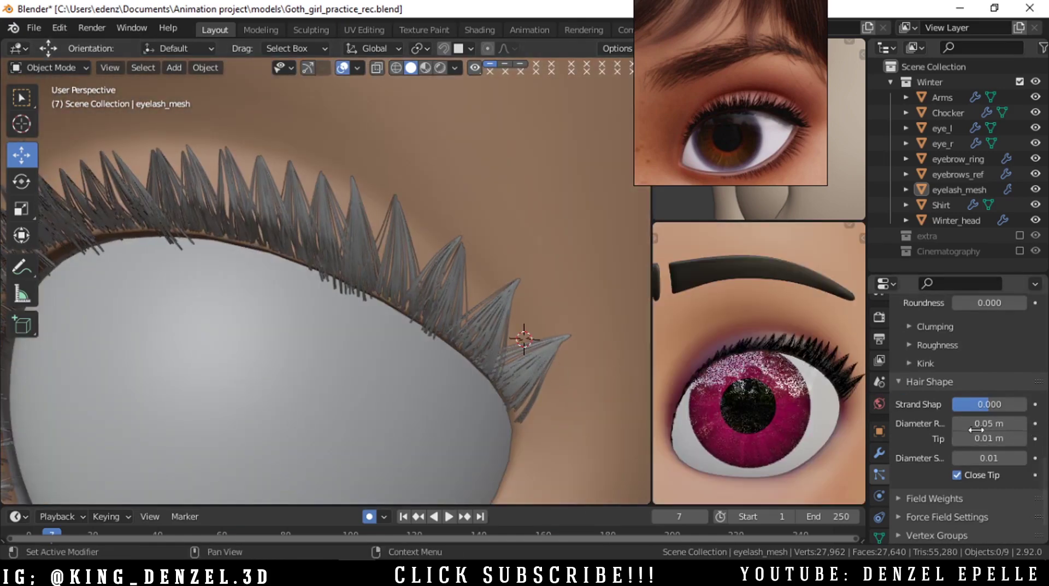
Set the lash strands' root diameter to 0.05 m and check both eyes from the front.
drag(993, 423, 999, 423)
scroll(382, 273, down, 3)
key(grave)
click(235, 194)
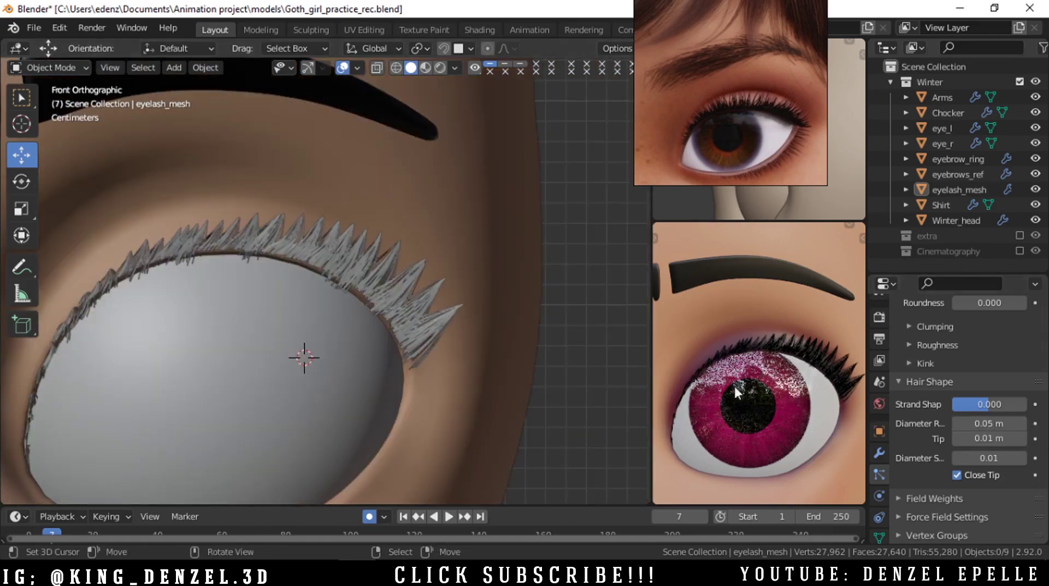
scroll(398, 292, down, 4)
scroll(397, 287, down, 3)
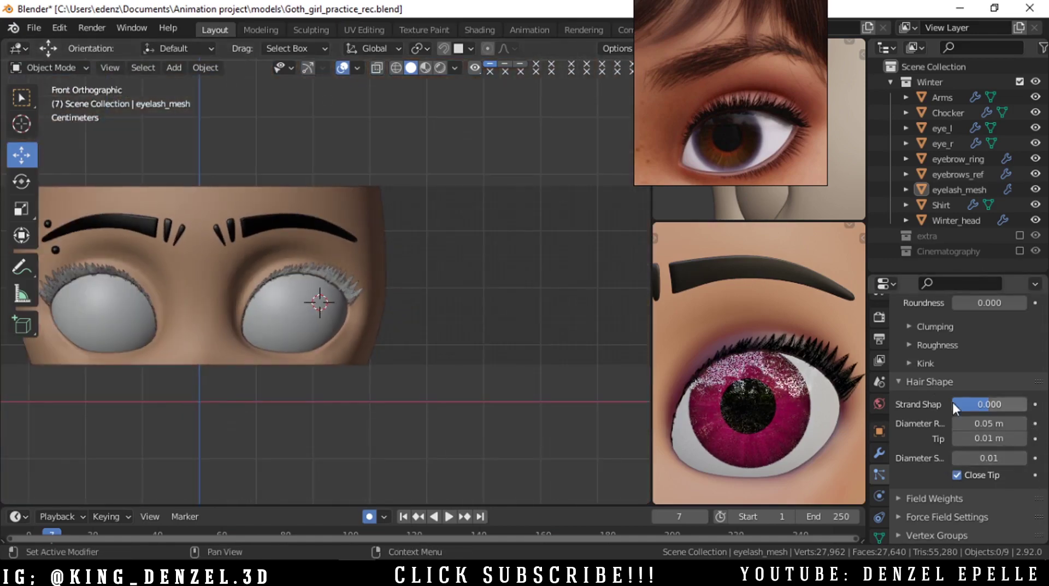
Set the lash children's random roughness to 0.011 and examine the outer lashes up close.
scroll(951, 389, up, 7)
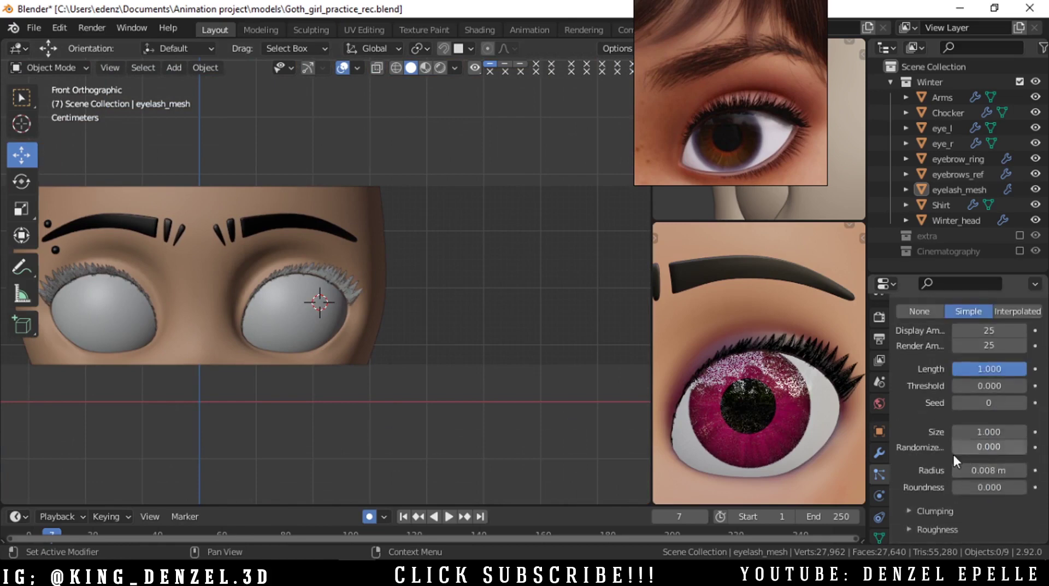
scroll(939, 459, down, 2)
click(922, 467)
scroll(922, 467, down, 4)
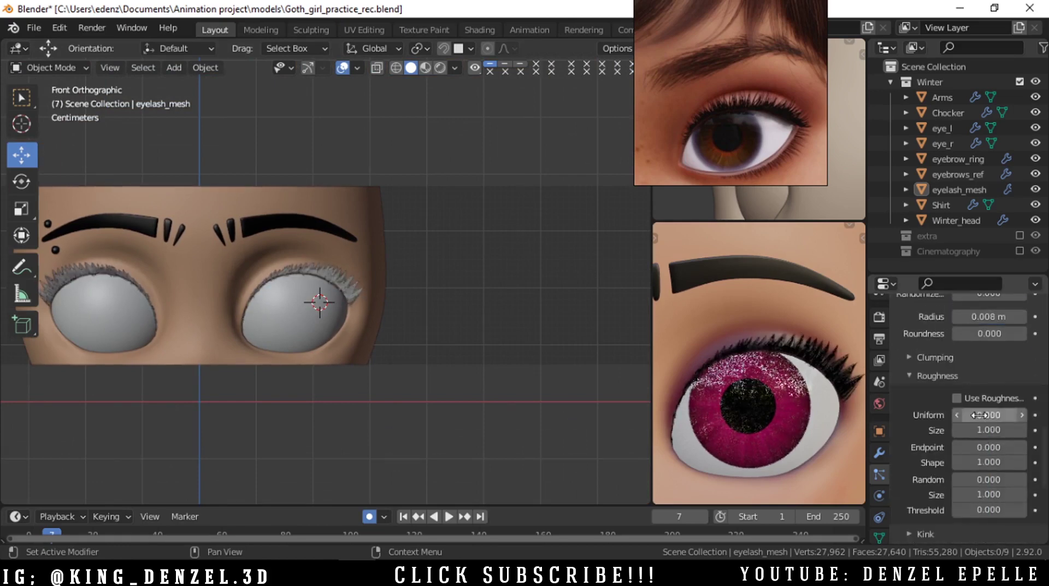
scroll(980, 470, down, 3)
drag(988, 418, 1000, 418)
scroll(550, 337, up, 7)
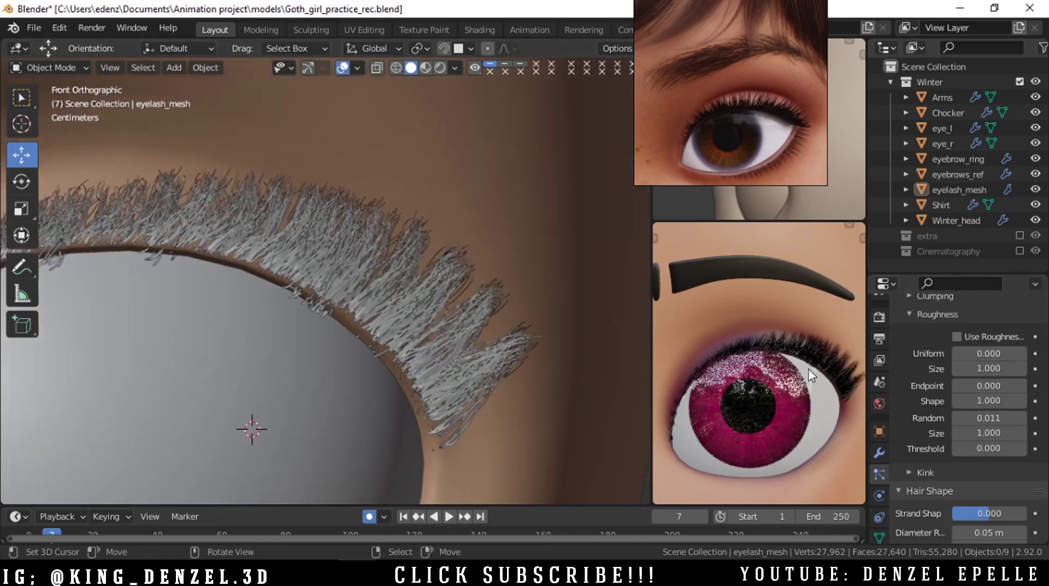
scroll(808, 372, up, 3)
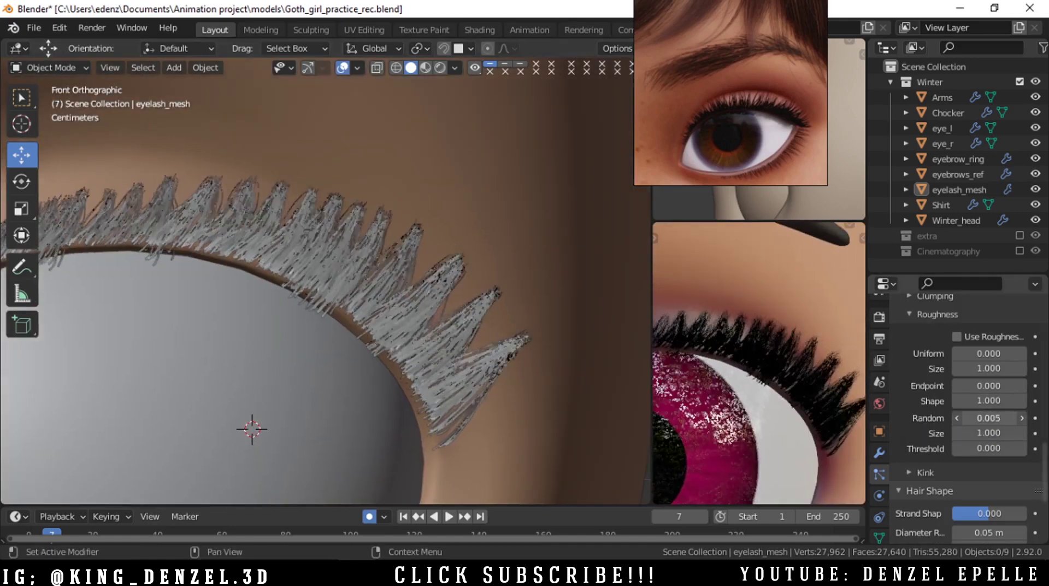